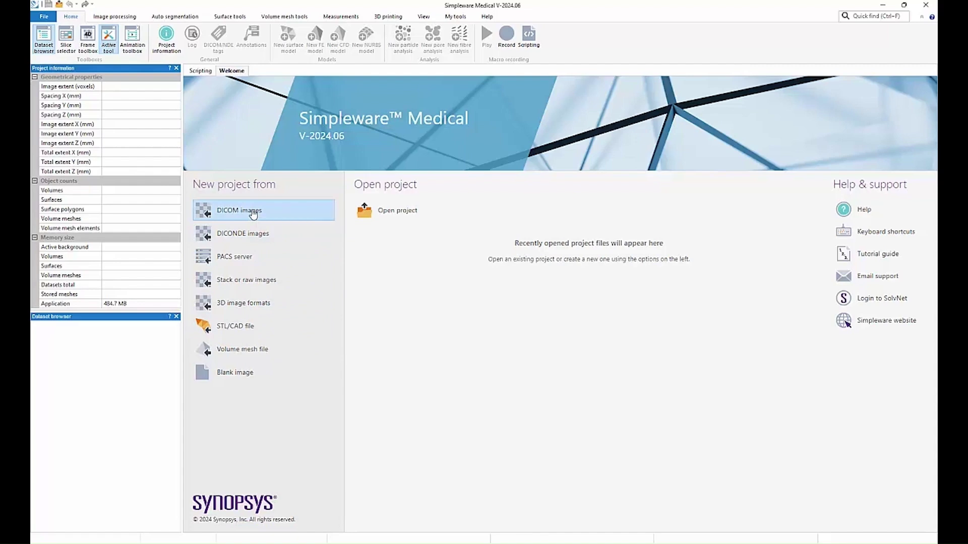
# Import the CT series from the Synopsys Knee DICOM folder after previewing its slices and DICOM tags
pyautogui.click(253, 214)
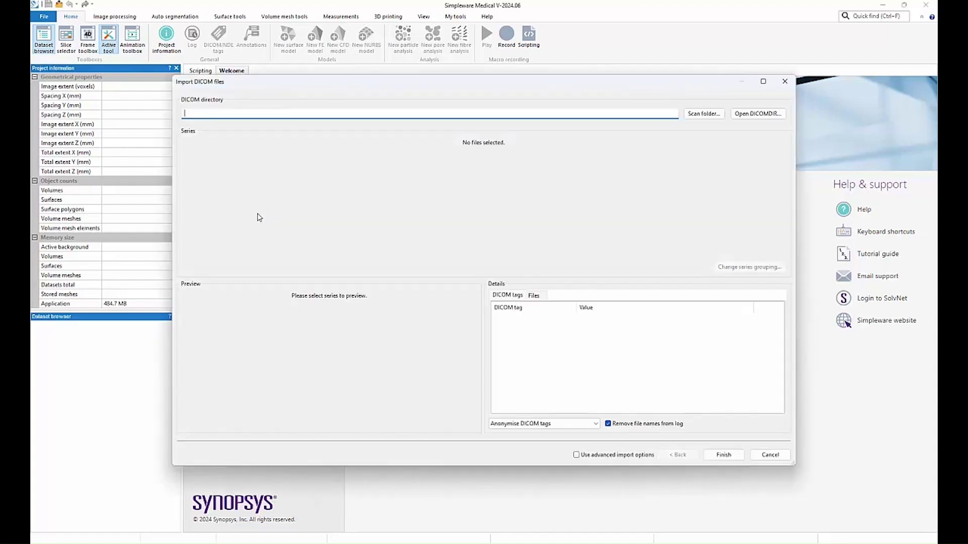
pyautogui.click(701, 114)
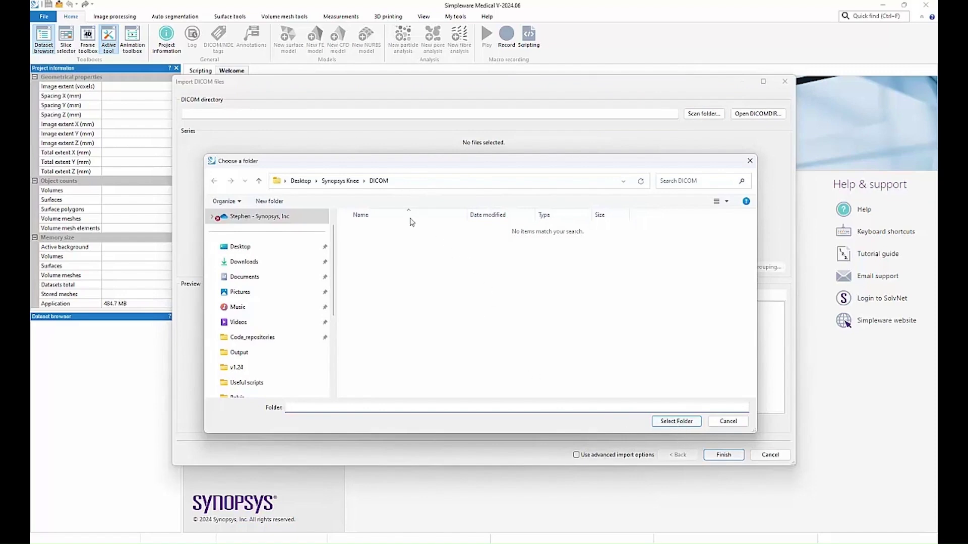
pyautogui.click(677, 422)
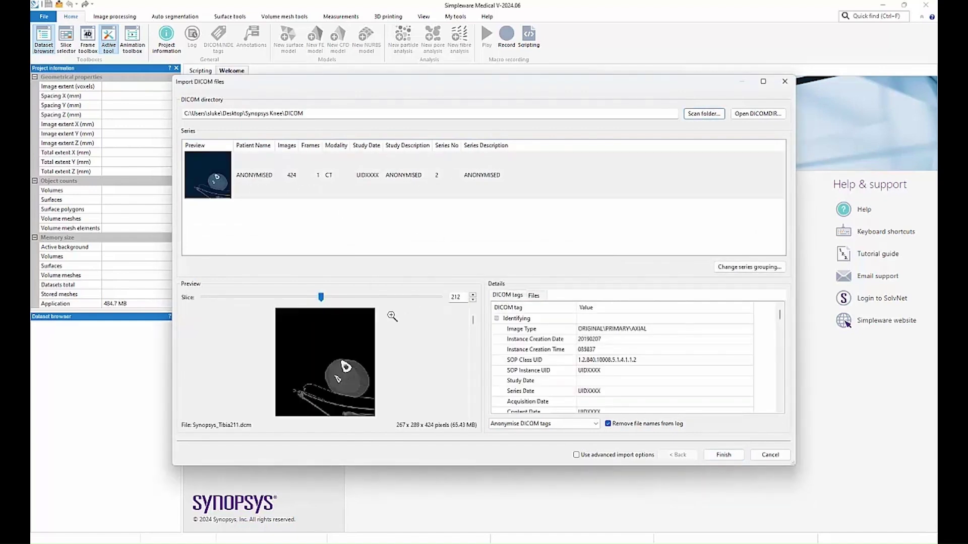
pyautogui.moveTo(323, 298); pyautogui.dragTo(445, 304)
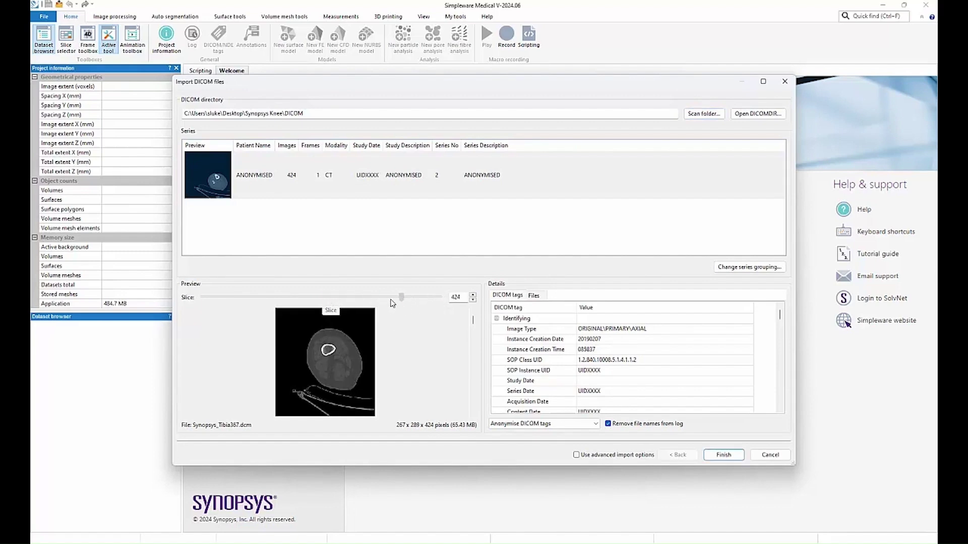
pyautogui.click(340, 297)
pyautogui.scroll(-6, 598, 345)
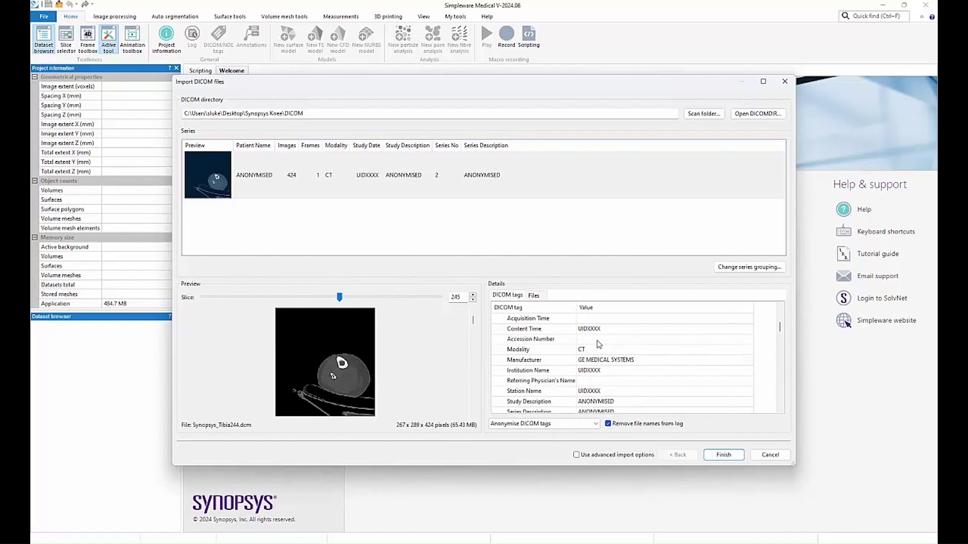
pyautogui.scroll(6, 600, 348)
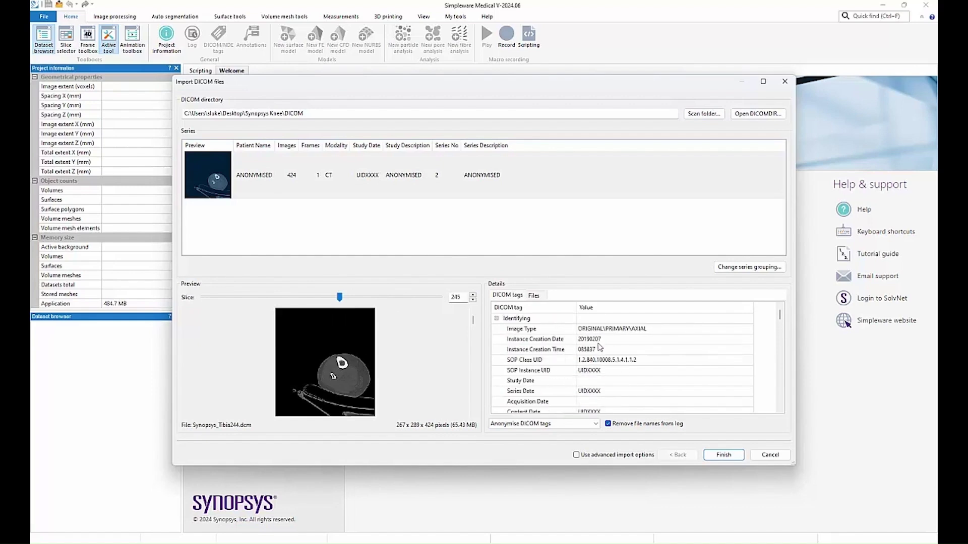
pyautogui.click(723, 455)
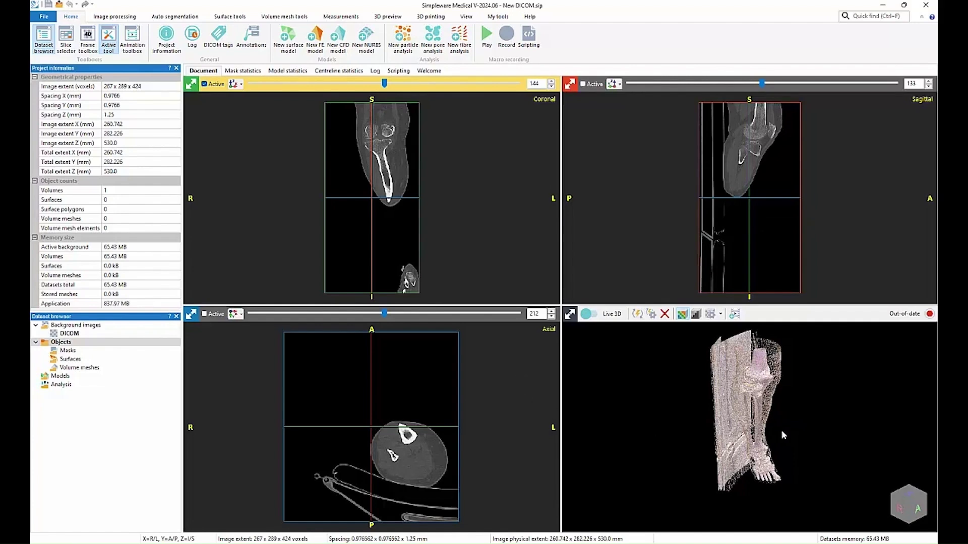
# Crop the image volume to an inferior bound of 173 pixels, removing the foot region, and hide the background's volume rendering
pyautogui.moveTo(742, 428); pyautogui.dragTo(776, 385)
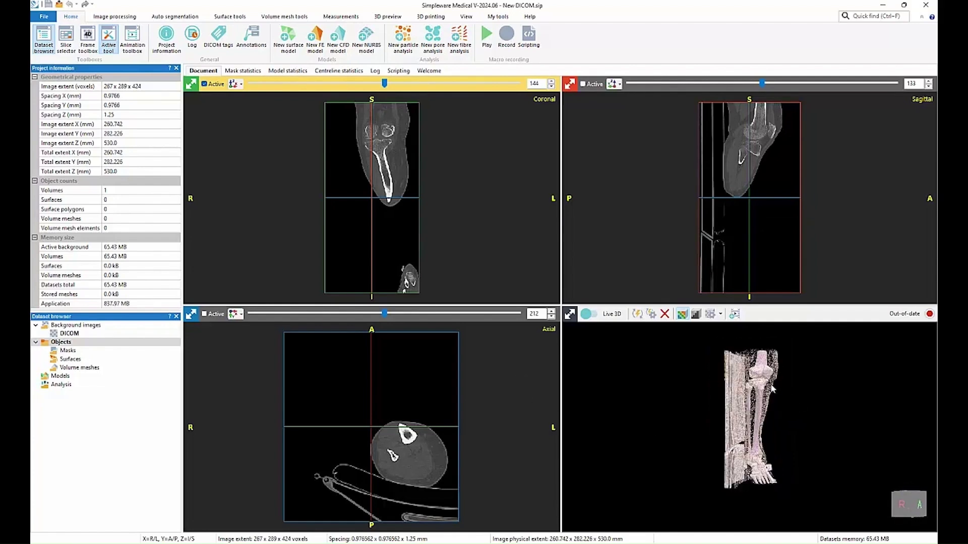
pyautogui.moveTo(776, 385); pyautogui.dragTo(750, 412, button='middle')
pyautogui.moveTo(743, 417)
pyautogui.mouseDown()
pyautogui.moveTo(774, 403)
pyautogui.moveTo(758, 416)
pyautogui.mouseUp()
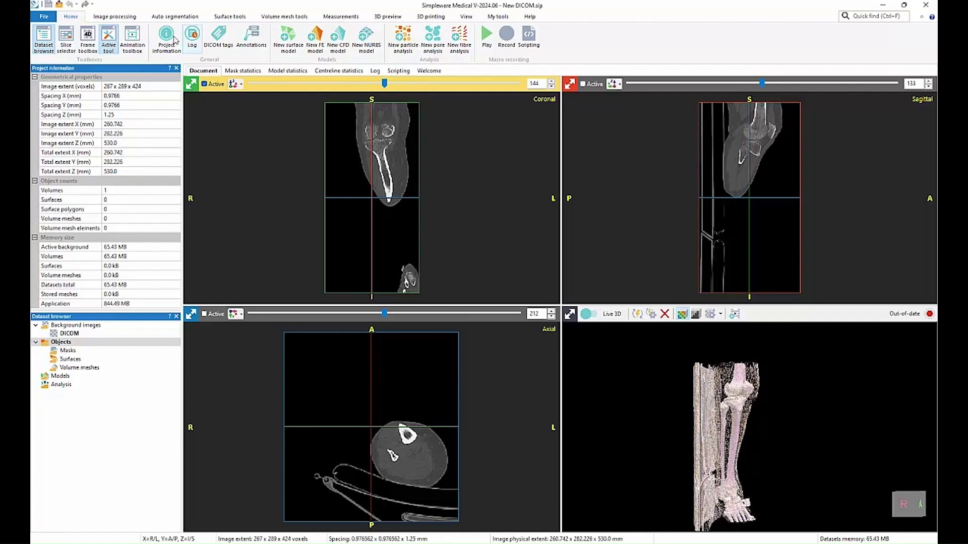
pyautogui.click(128, 20)
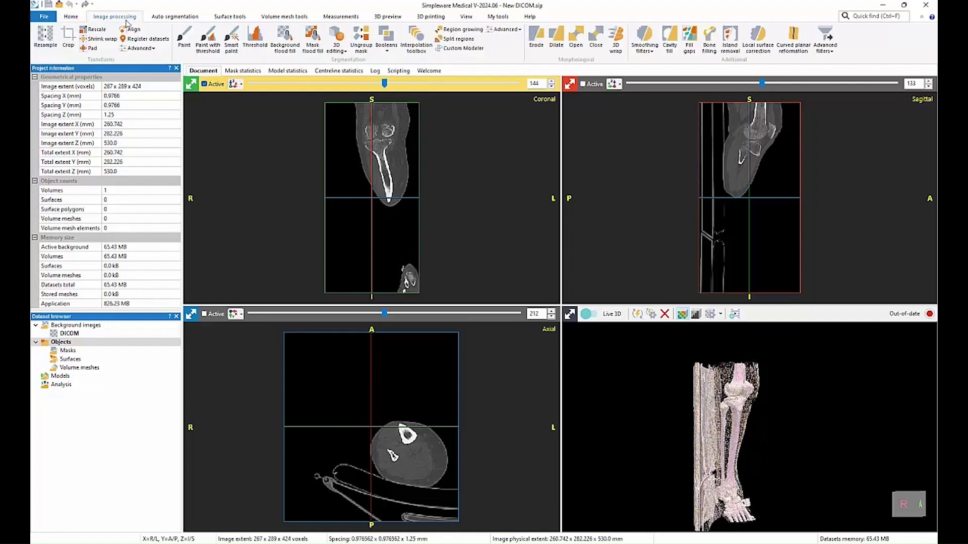
pyautogui.click(68, 37)
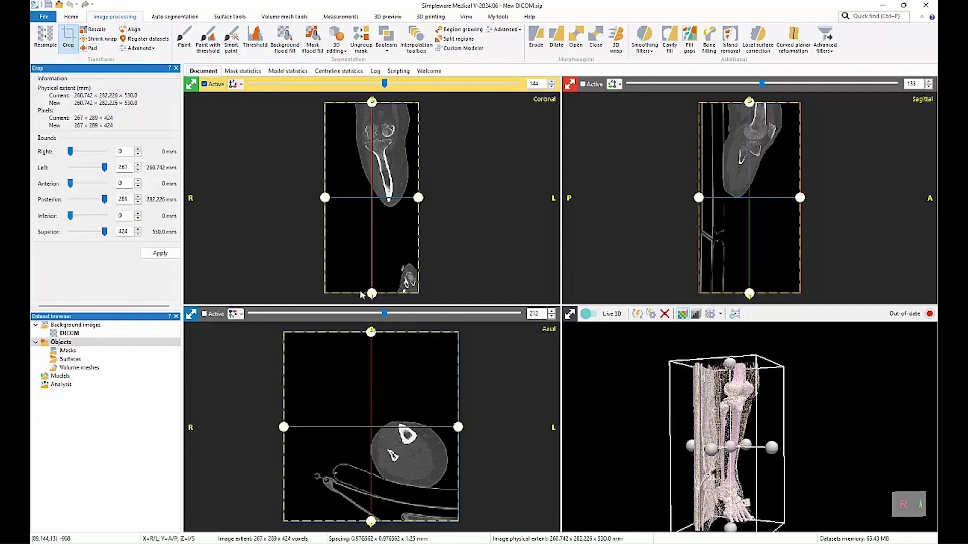
pyautogui.moveTo(371, 293); pyautogui.dragTo(371, 215)
pyautogui.click(161, 254)
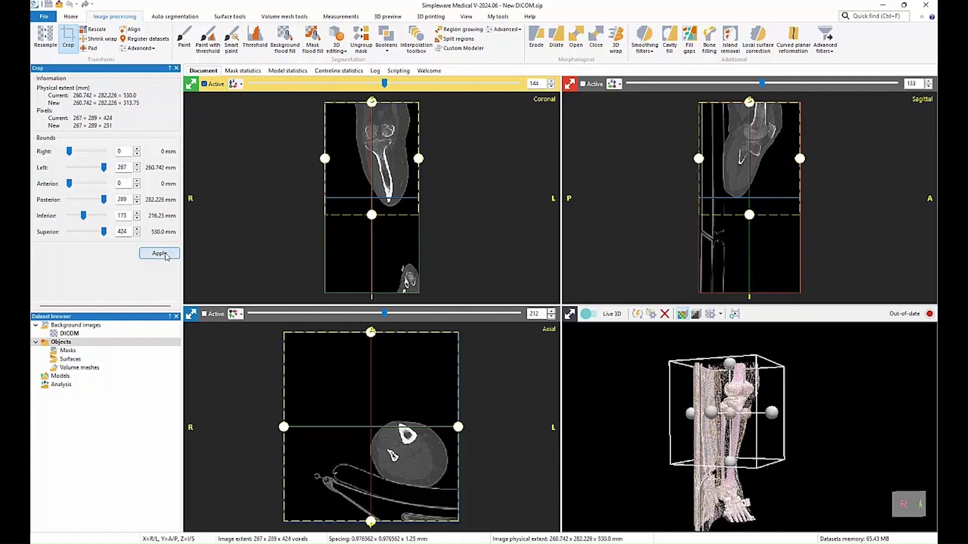
pyautogui.click(562, 277)
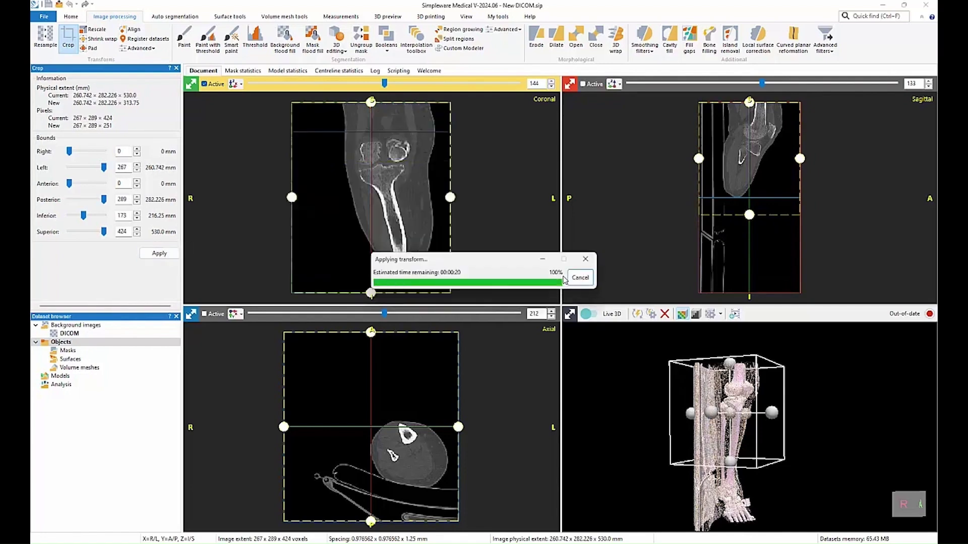
pyautogui.click(681, 315)
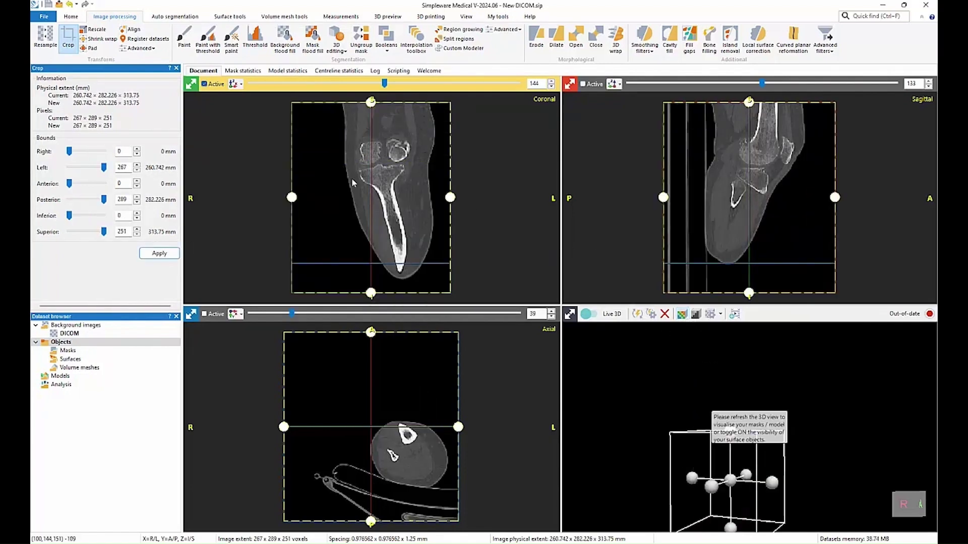
# Threshold the cropped scan on all slices into a new mask using the Bone CT preset, 230 to 3020
pyautogui.scroll(4, 393, 132)
pyautogui.scroll(-3, 393, 132)
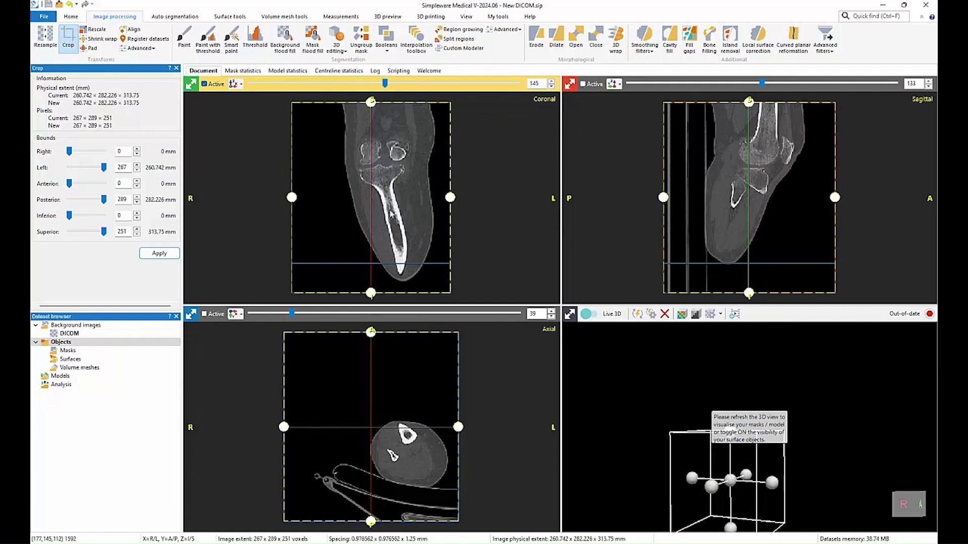
pyautogui.click(261, 46)
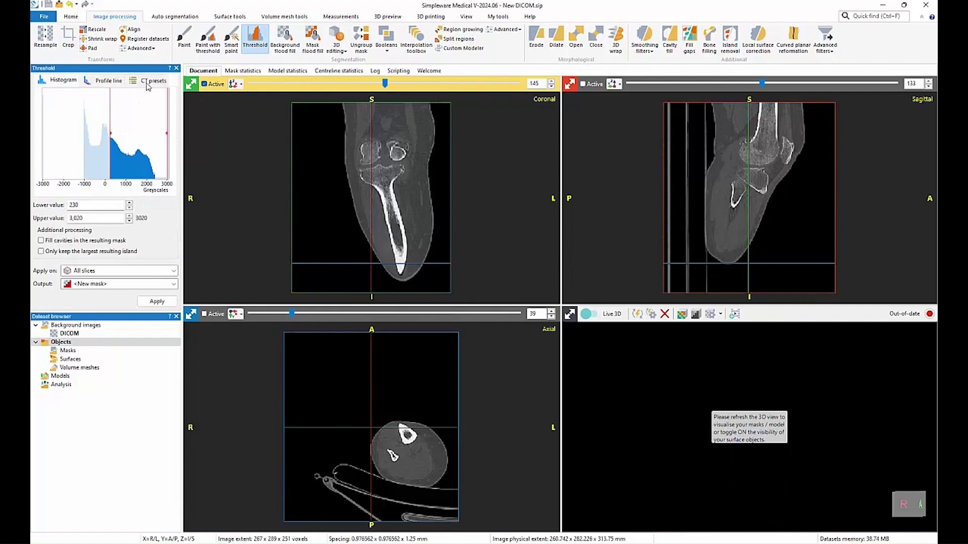
pyautogui.click(152, 82)
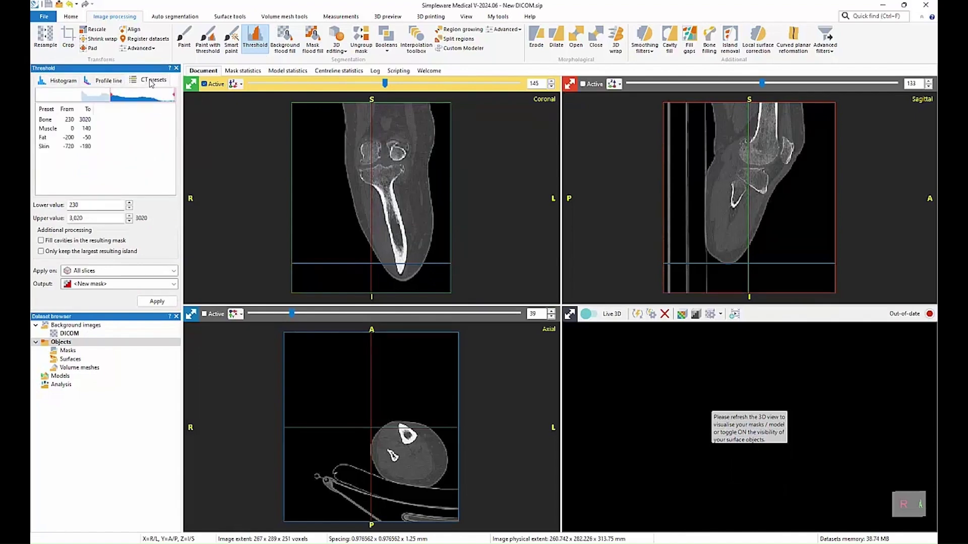
pyautogui.click(55, 121)
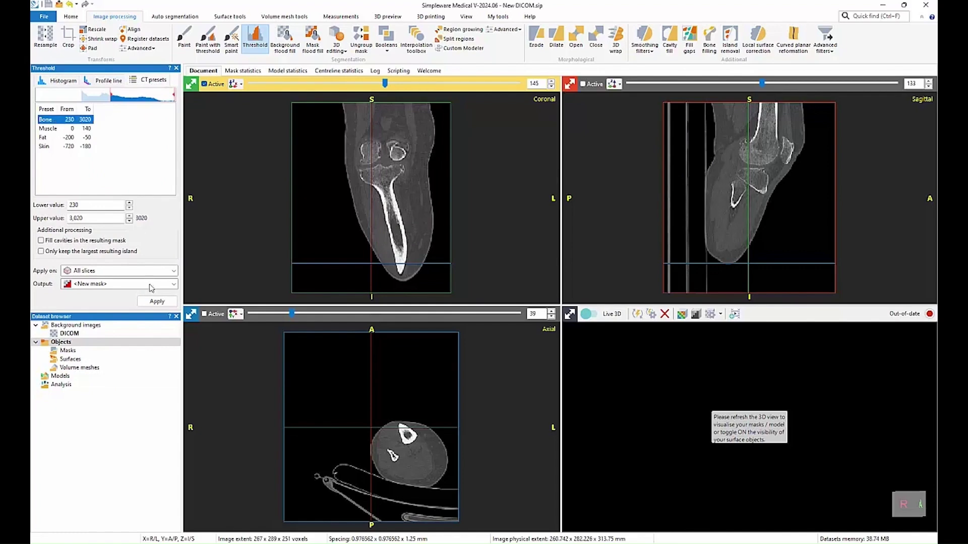
pyautogui.click(156, 301)
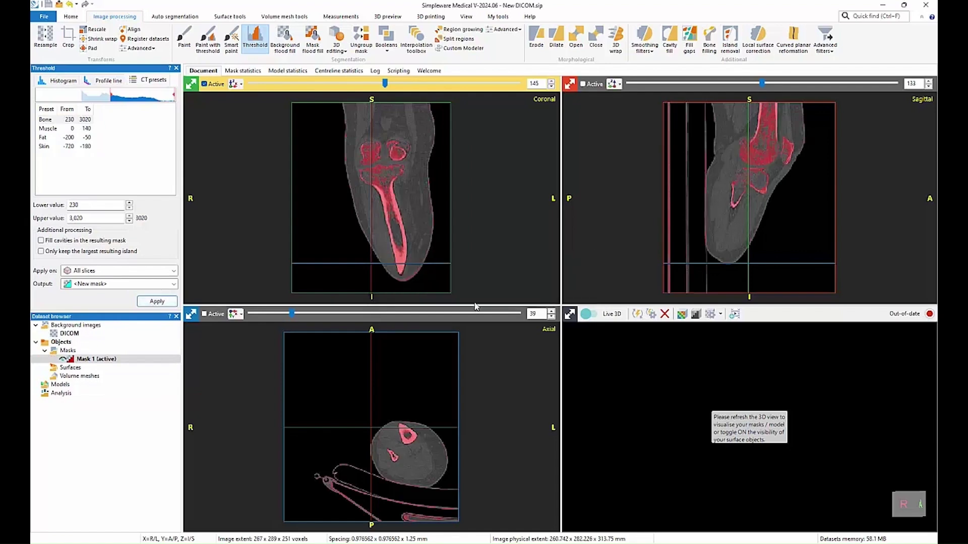
# Generate the 3D preview of the bone mask, maximise the 3D view and inspect the bones and surrounding noise
pyautogui.click(638, 316)
pyautogui.click(573, 312)
pyautogui.scroll(5, 545, 280)
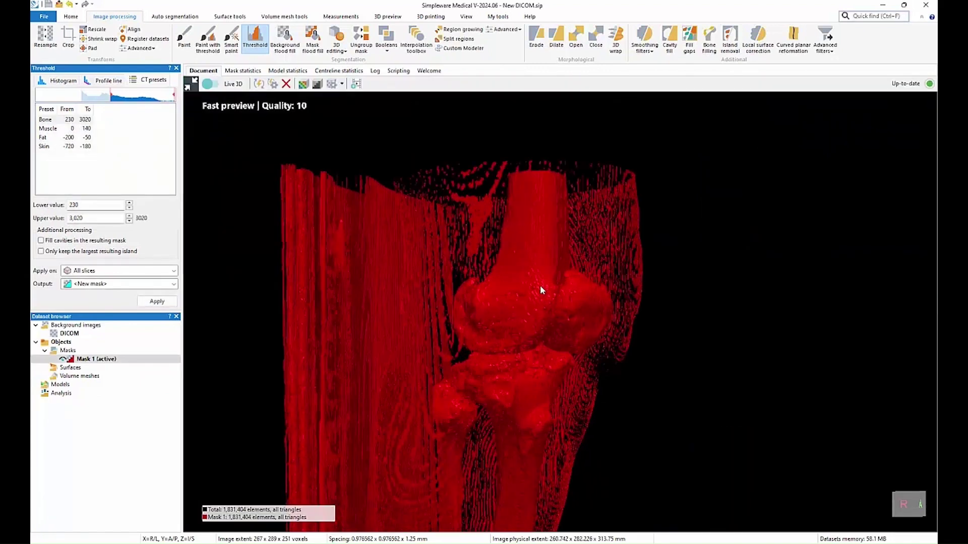
pyautogui.moveTo(540, 285); pyautogui.dragTo(509, 360)
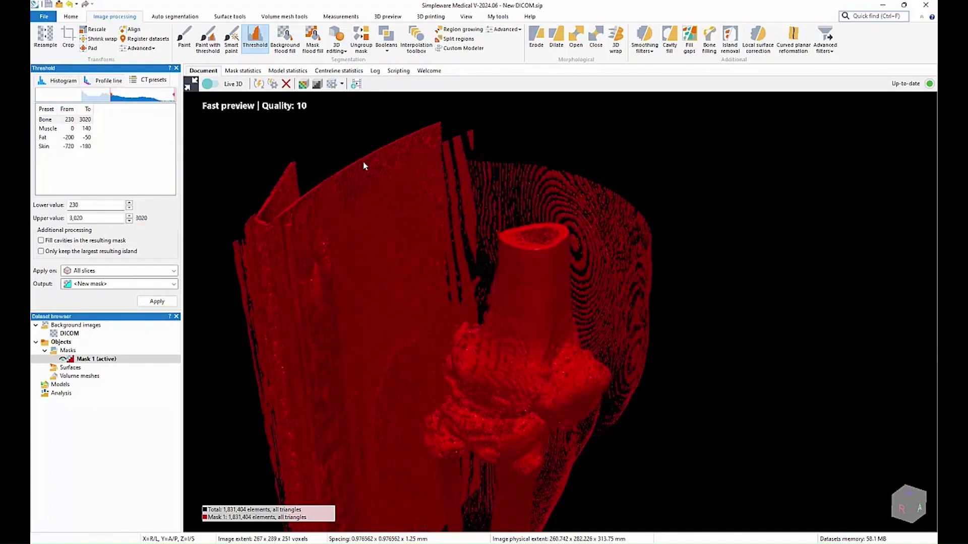
pyautogui.moveTo(512, 298); pyautogui.dragTo(584, 326)
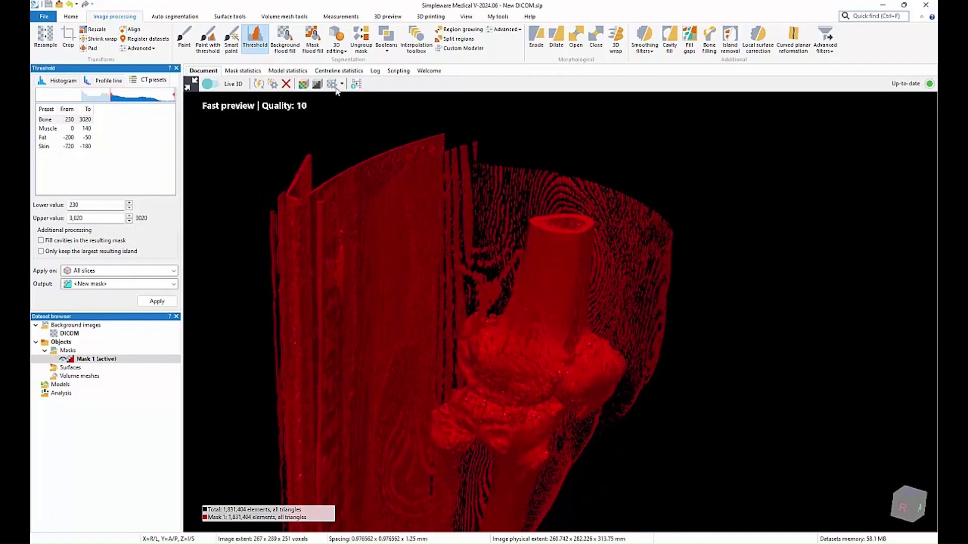
# Flood fill Mask 1 in 3D from the femur shaft, replacing the mask, and refresh the 3D preview
pyautogui.click(313, 48)
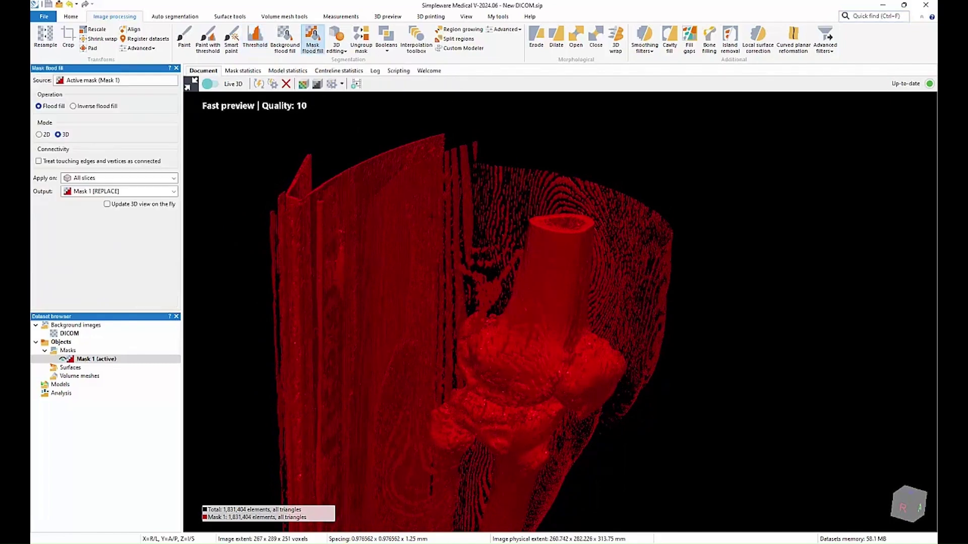
pyautogui.click(547, 241)
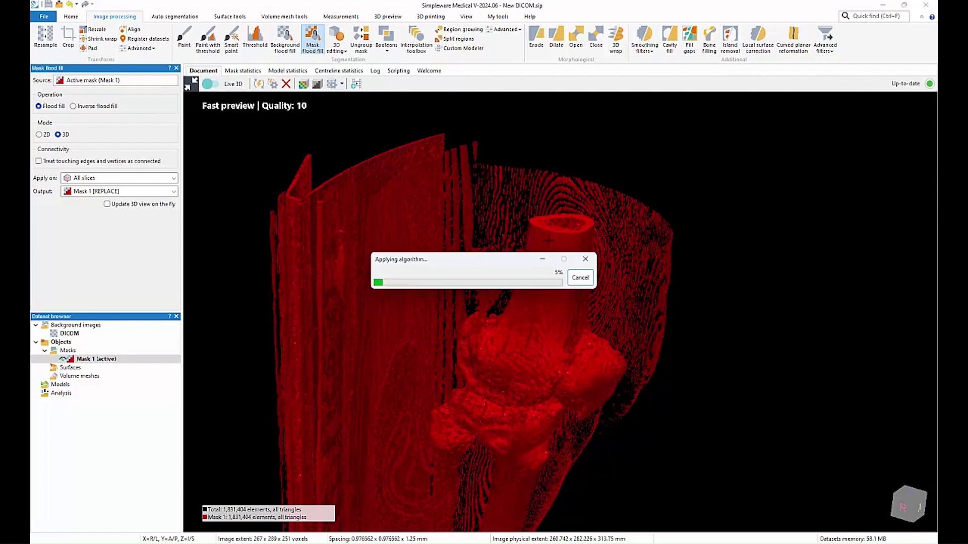
pyautogui.click(259, 85)
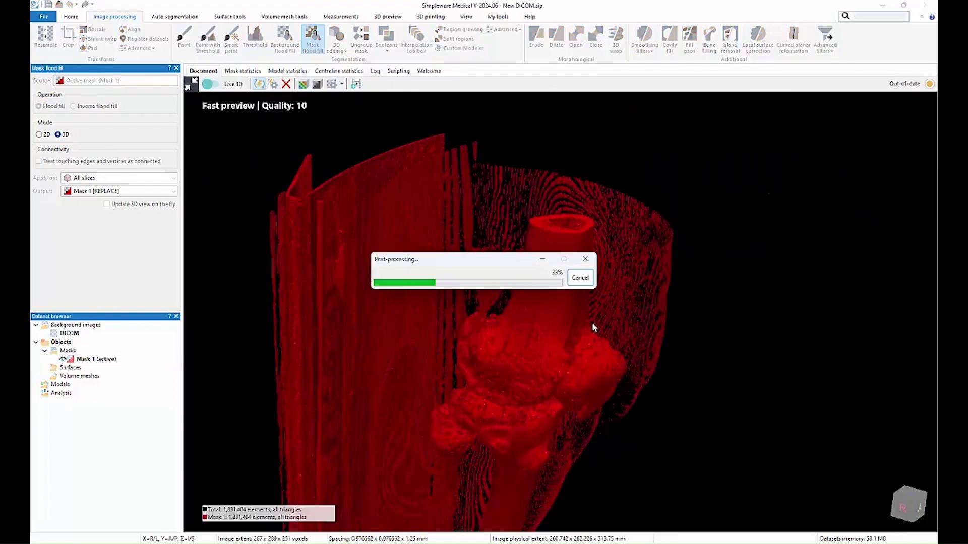
# Examine the flood-filled bone mask in 3D, return to the four-view layout and check the knee joint through the coronal slices
pyautogui.moveTo(603, 395); pyautogui.dragTo(533, 263)
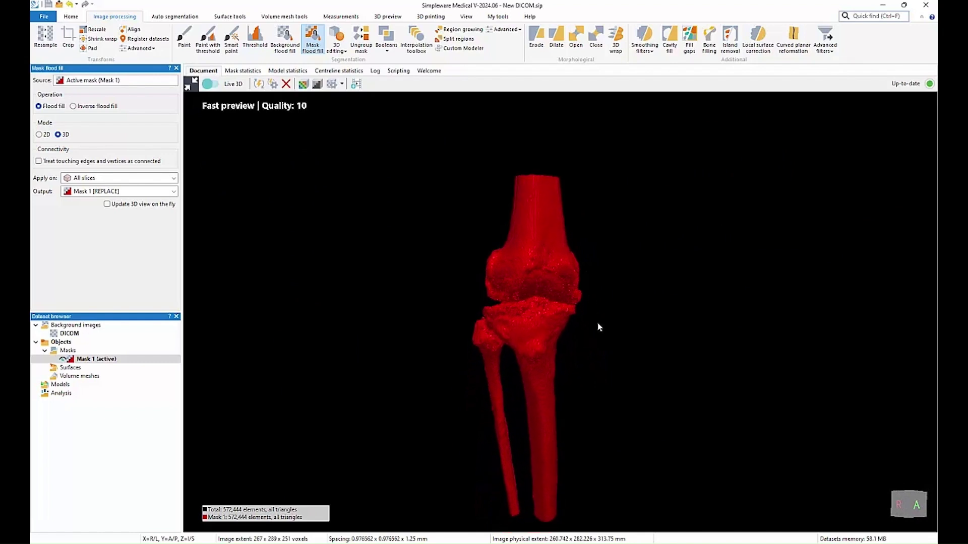
pyautogui.moveTo(592, 345); pyautogui.dragTo(541, 251)
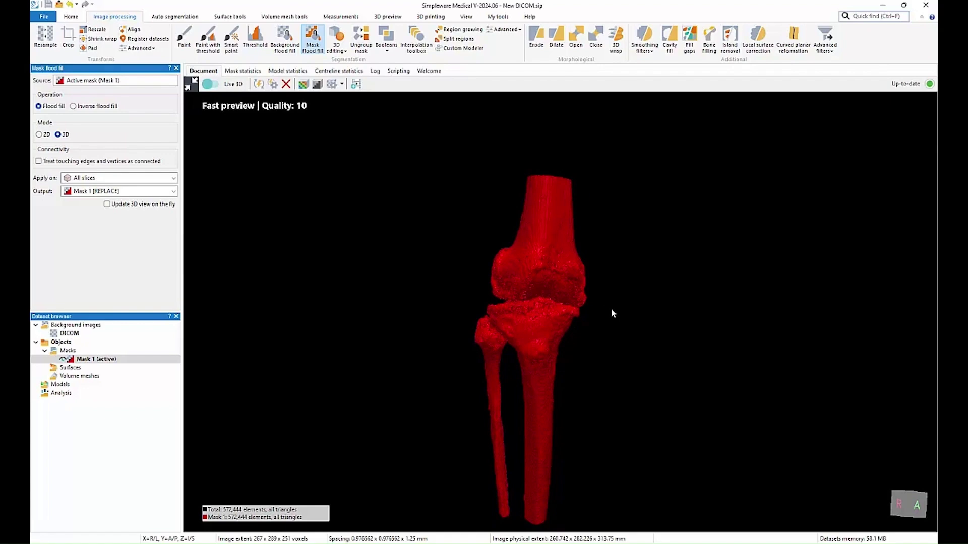
pyautogui.scroll(3, 611, 310)
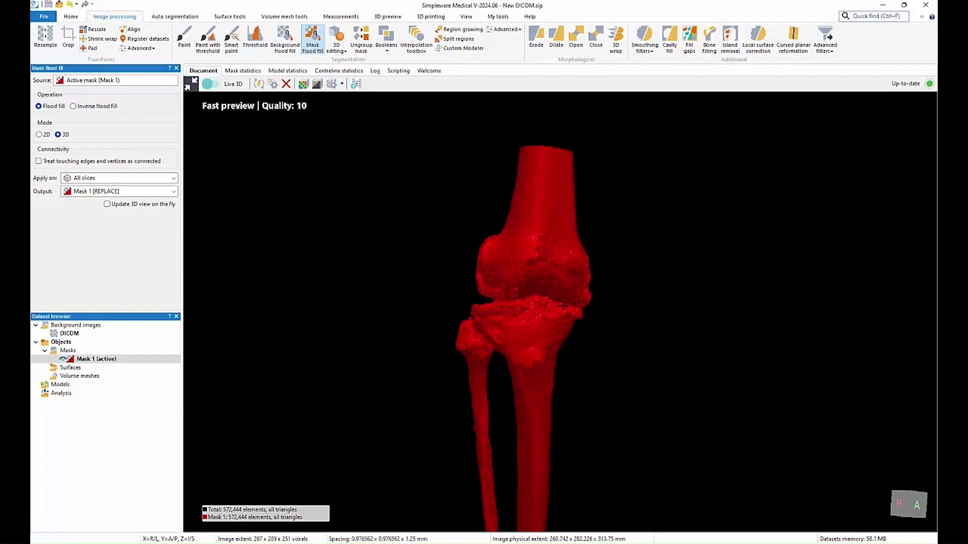
pyautogui.moveTo(594, 308); pyautogui.dragTo(604, 269, button='middle')
pyautogui.click(191, 84)
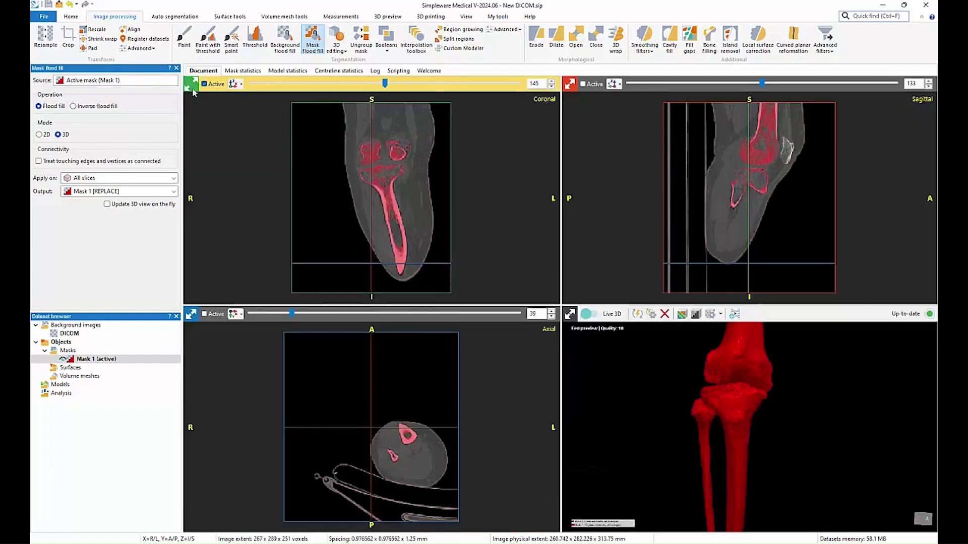
pyautogui.scroll(-8, 398, 152)
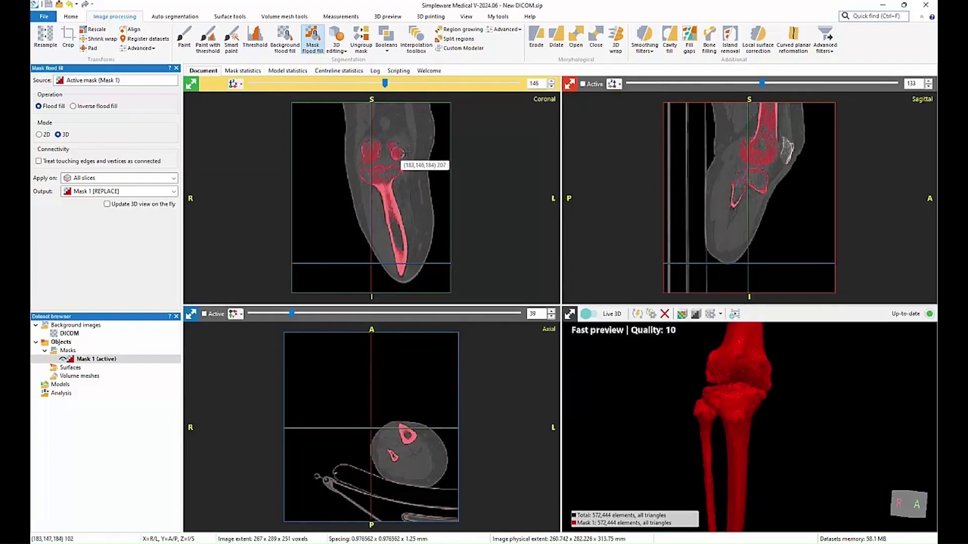
pyautogui.keyDown('ctrl'); pyautogui.scroll(5, 396, 165); pyautogui.keyUp('ctrl')
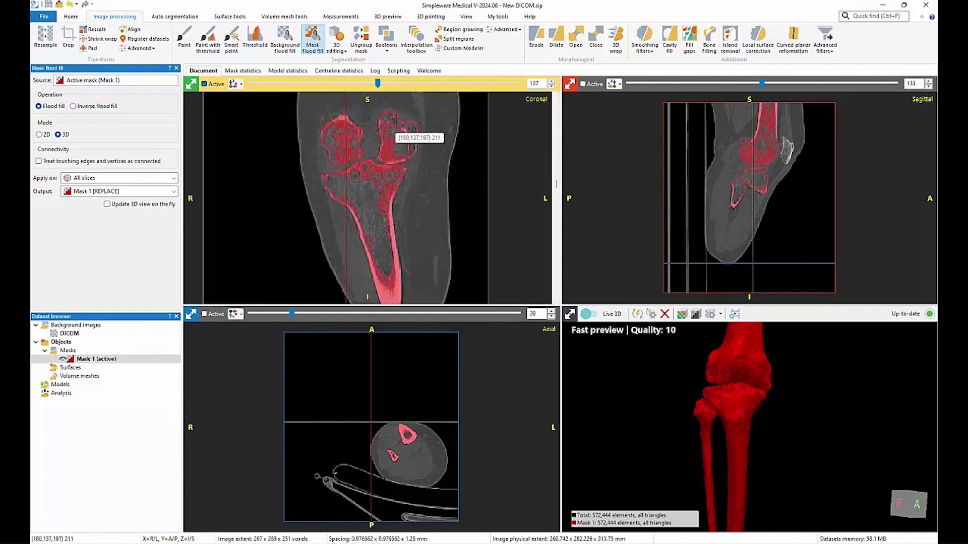
pyautogui.scroll(-6, 403, 129)
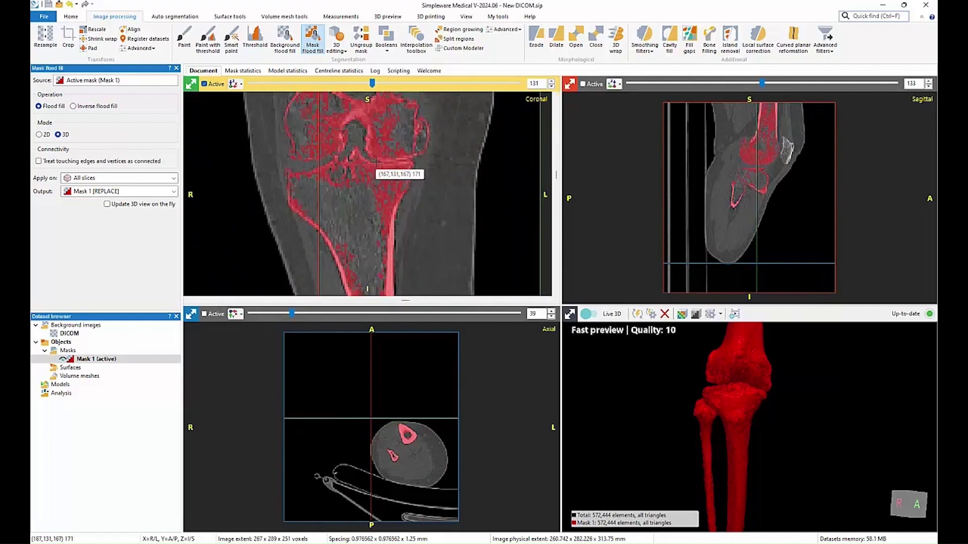
# Start the Split regions tool on Mask 1 and load the Knee preset's region markers
pyautogui.click(450, 40)
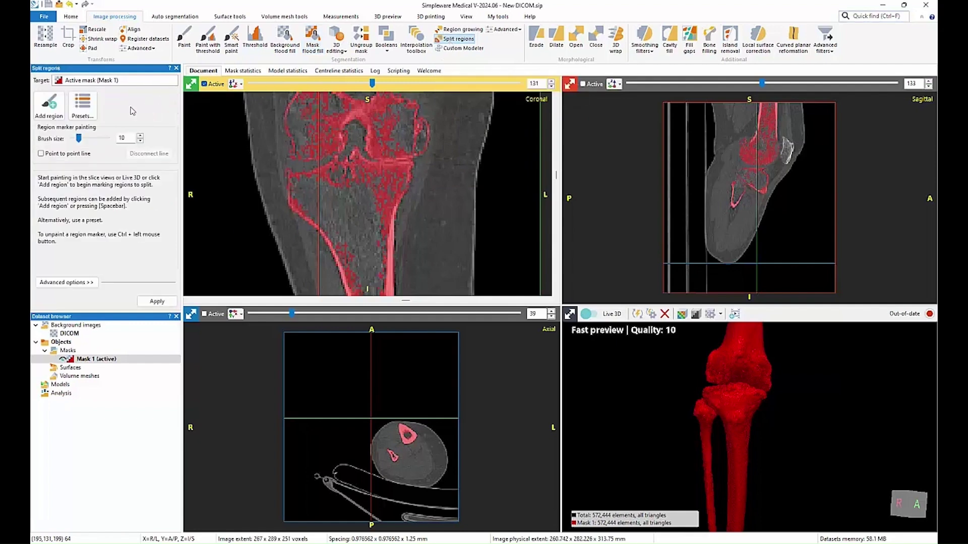
pyautogui.click(82, 104)
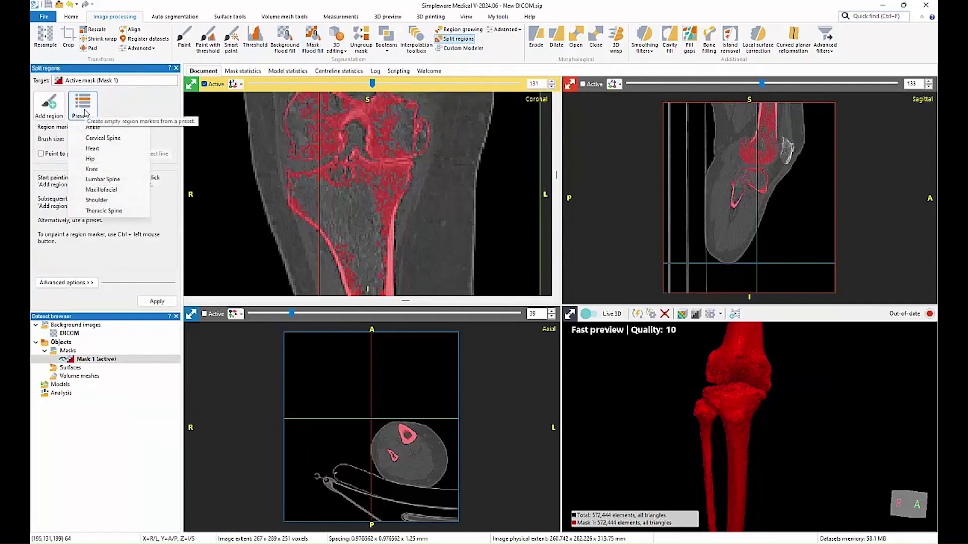
pyautogui.click(96, 170)
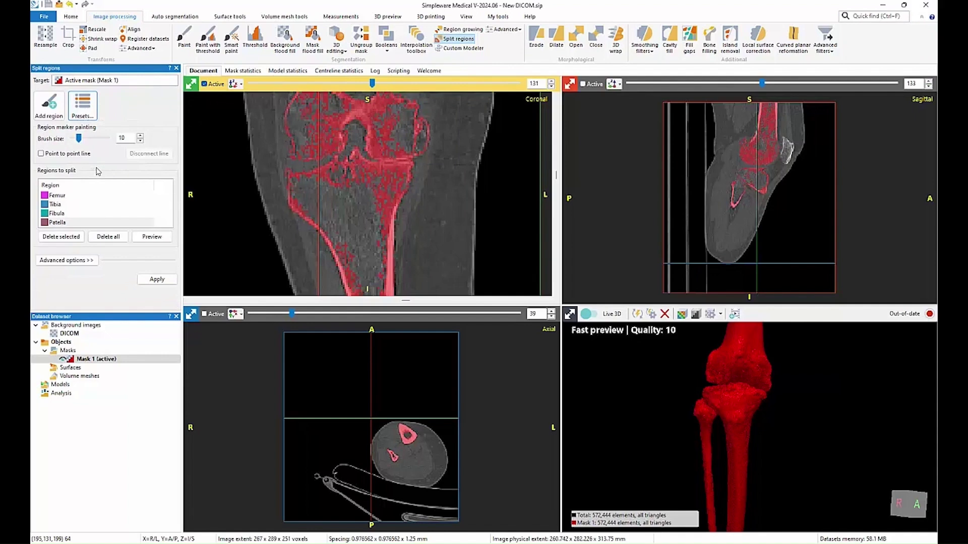
# Paint Femur region markers across the condyles just above the joint line on coronal slices 131 and 122 with brush size 10
pyautogui.click(190, 84)
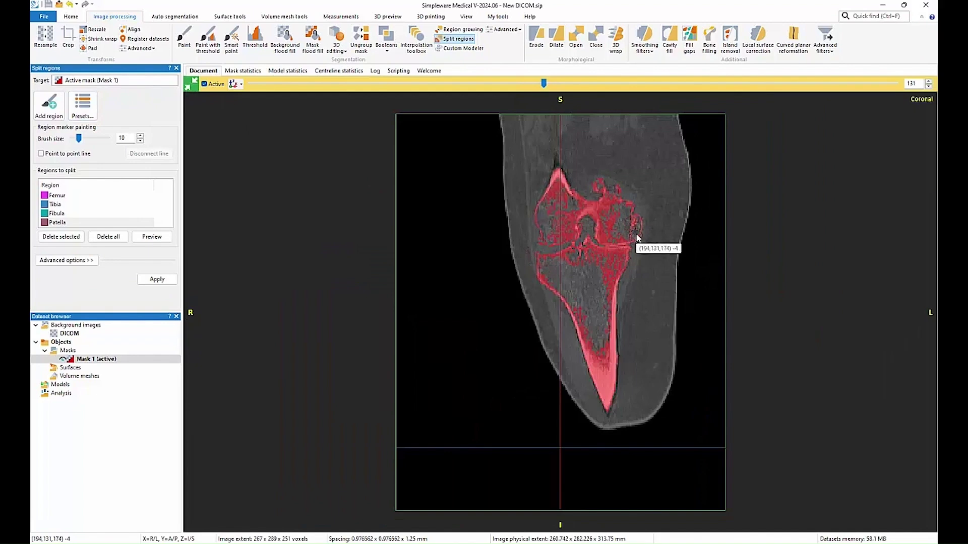
pyautogui.scroll(3, 630, 216)
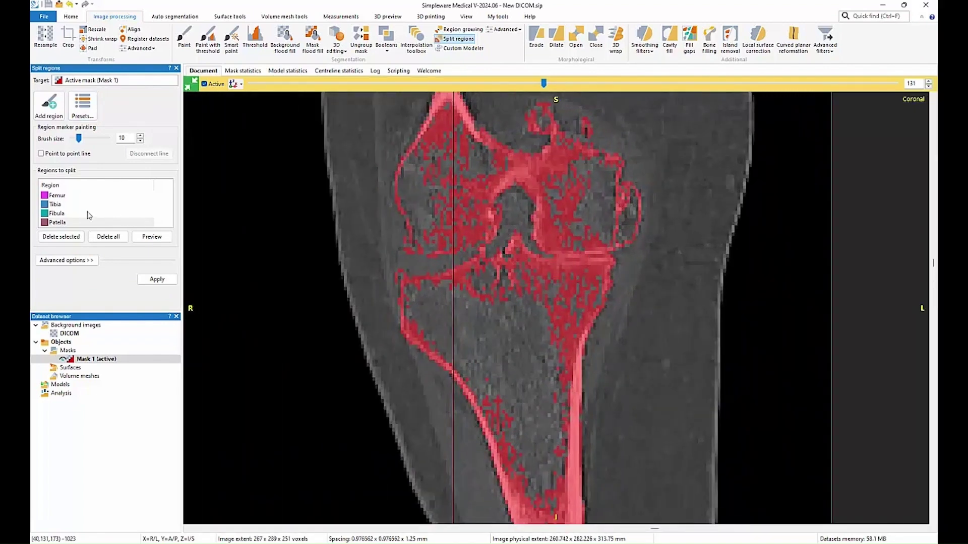
pyautogui.click(55, 195)
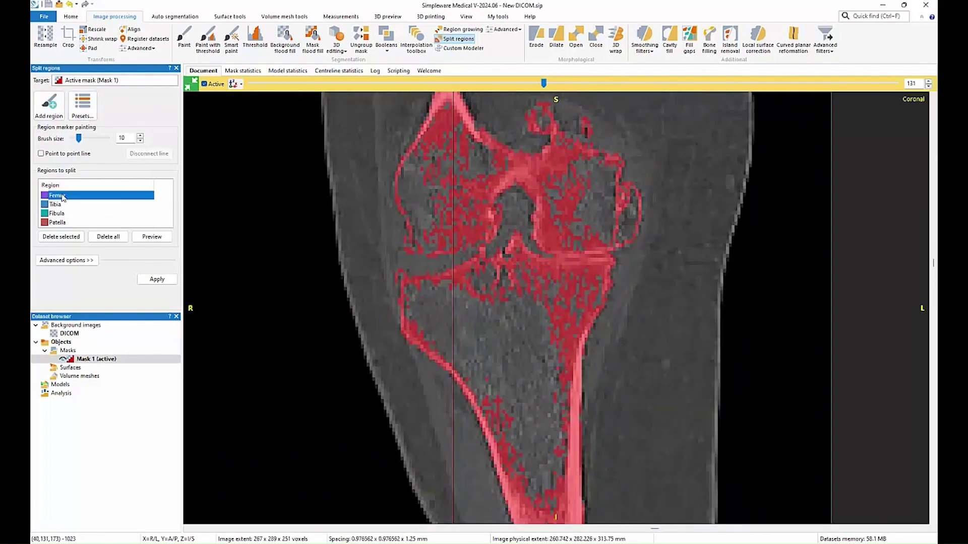
pyautogui.click(433, 240)
pyautogui.moveTo(448, 242)
pyautogui.mouseDown()
pyautogui.moveTo(525, 206)
pyautogui.moveTo(557, 237)
pyautogui.moveTo(627, 233)
pyautogui.mouseUp()
pyautogui.scroll(7, 630, 242)
pyautogui.scroll(-4, 609, 244)
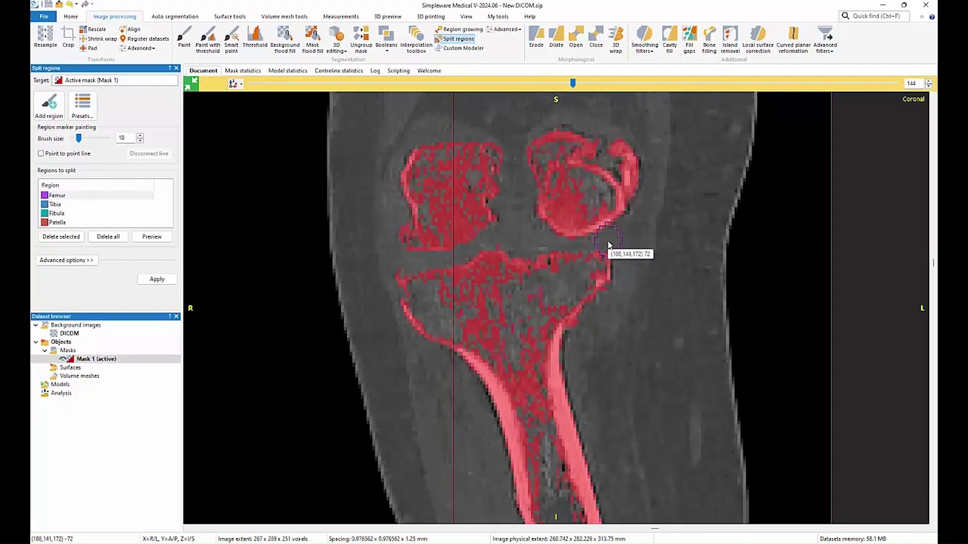
pyautogui.scroll(-12, 609, 242)
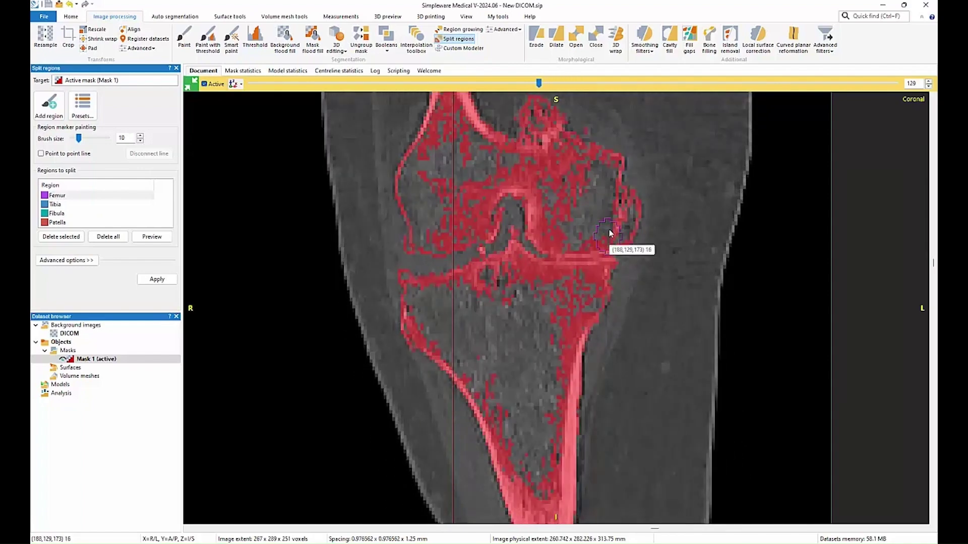
pyautogui.moveTo(605, 240)
pyautogui.mouseDown()
pyautogui.moveTo(484, 229)
pyautogui.moveTo(438, 237)
pyautogui.mouseUp()
# Paint Tibia region markers just below the joint line on coronal slices 122 and 131 and return to the four-view layout
pyautogui.click(60, 204)
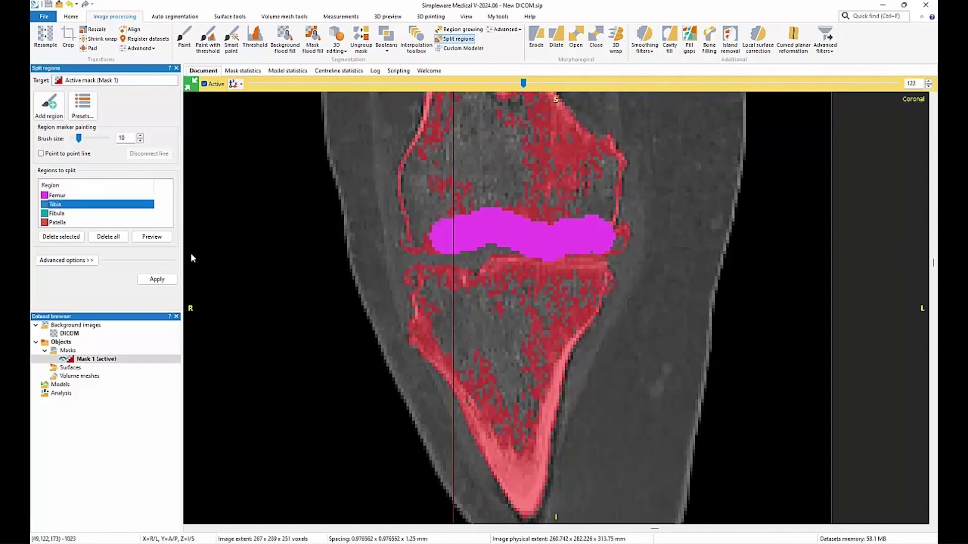
pyautogui.moveTo(446, 287); pyautogui.dragTo(598, 277)
pyautogui.scroll(-10, 582, 292)
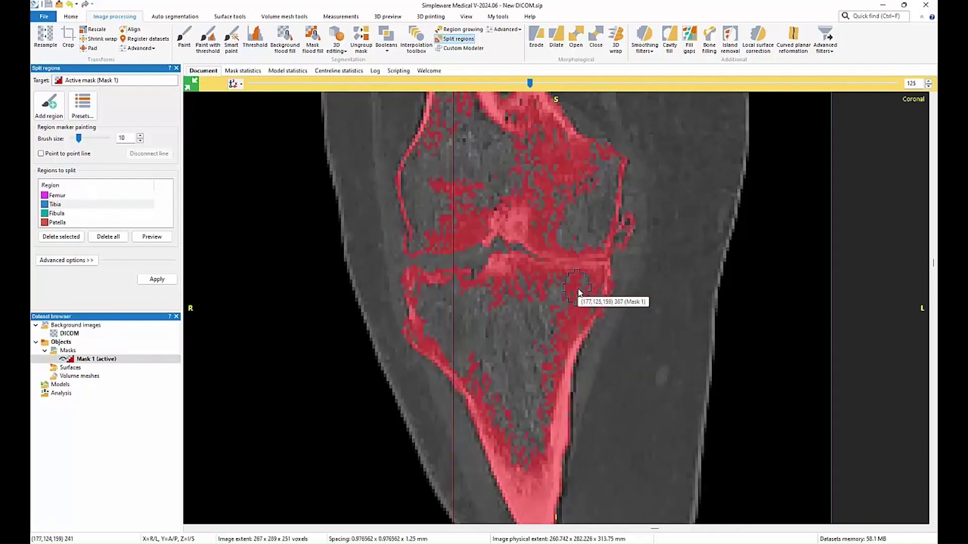
pyautogui.scroll(1, 581, 292)
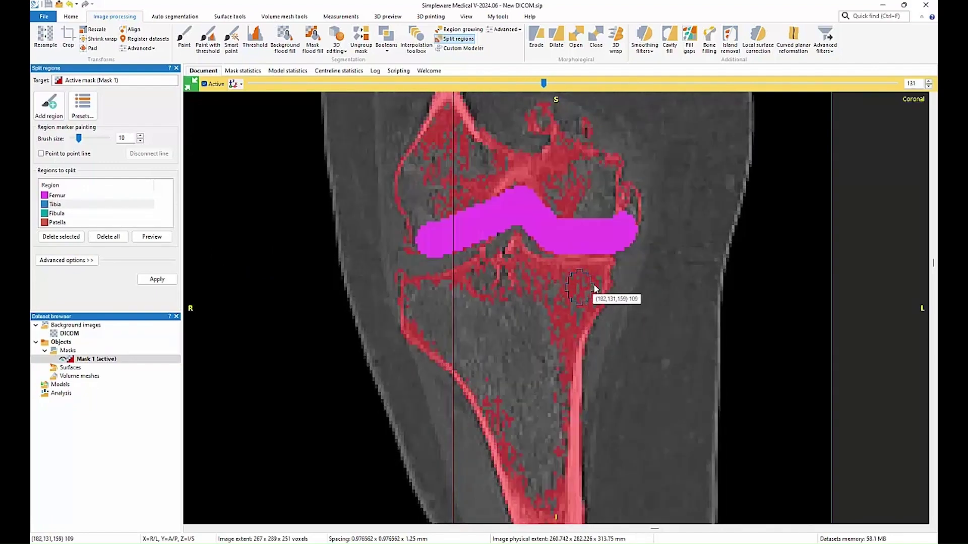
pyautogui.moveTo(605, 275)
pyautogui.mouseDown()
pyautogui.moveTo(547, 281)
pyautogui.moveTo(516, 258)
pyautogui.moveTo(443, 296)
pyautogui.mouseUp()
pyautogui.keyDown('ctrl'); pyautogui.scroll(-3, 387, 213); pyautogui.keyUp('ctrl')
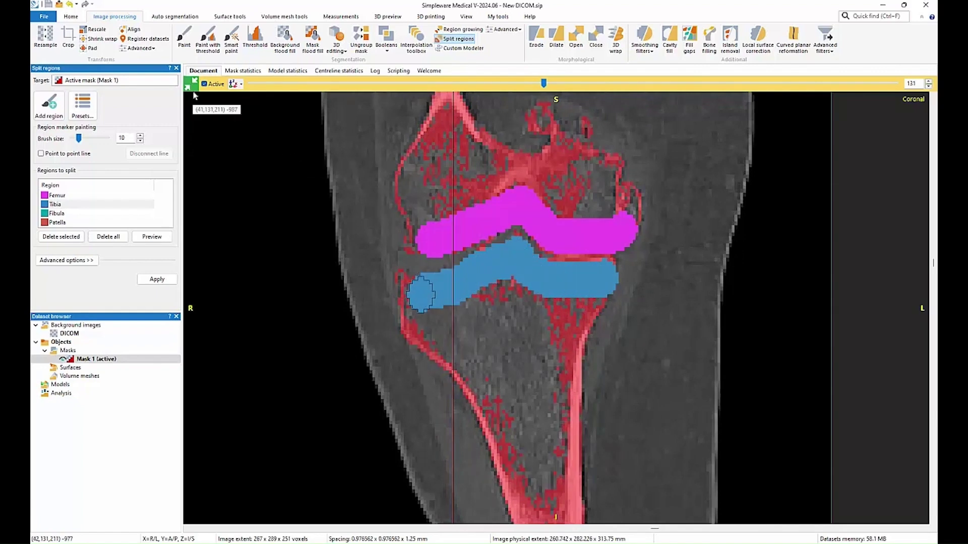
pyautogui.click(191, 83)
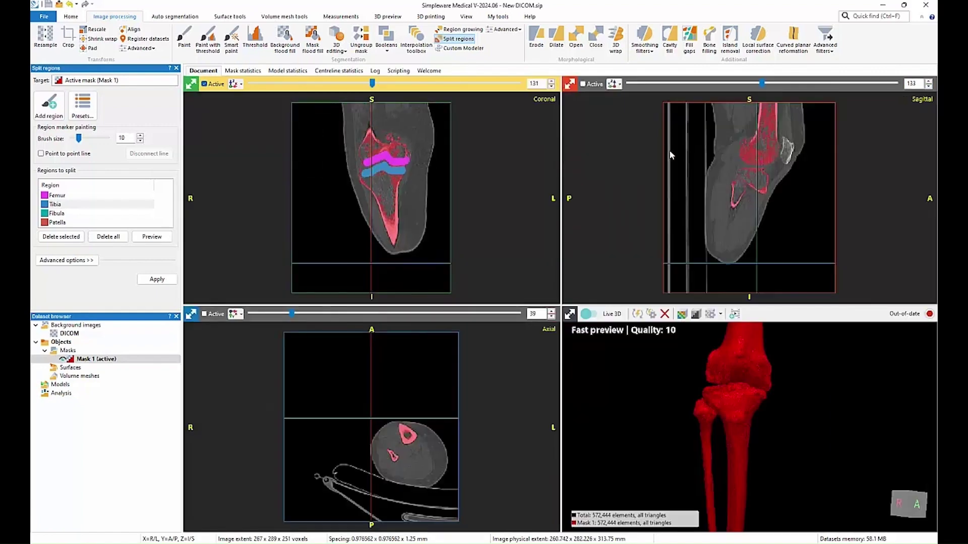
# Paint Tibia region markers across the tibial plateau on two enlarged sagittal slices, the second one on slice 176
pyautogui.click(570, 86)
pyautogui.keyDown('ctrl'); pyautogui.scroll(5, 599, 231); pyautogui.keyUp('ctrl')
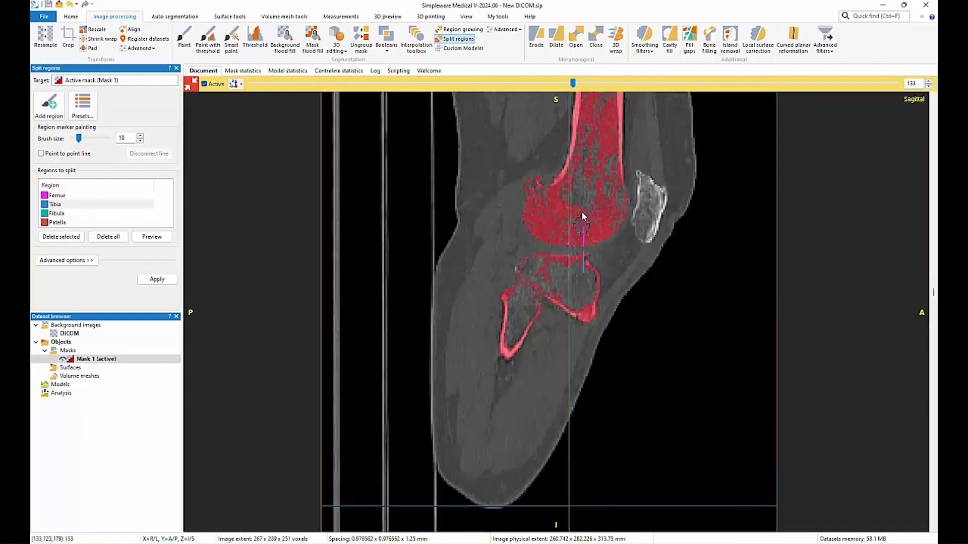
pyautogui.click(600, 316)
pyautogui.moveTo(599, 314)
pyautogui.mouseDown()
pyautogui.moveTo(501, 319)
pyautogui.moveTo(584, 278)
pyautogui.mouseUp()
pyautogui.scroll(12, 605, 302)
pyautogui.scroll(18, 610, 323)
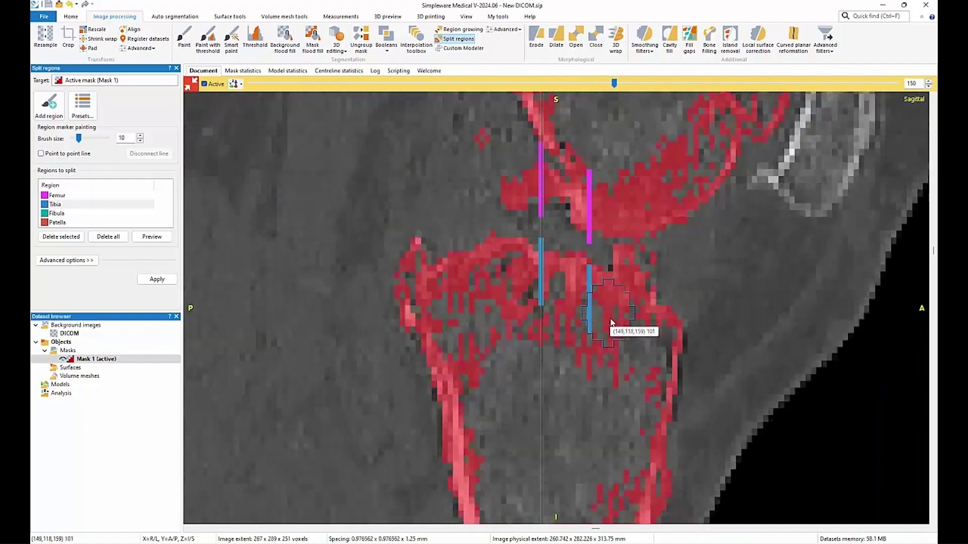
pyautogui.moveTo(663, 323)
pyautogui.mouseDown()
pyautogui.moveTo(605, 310)
pyautogui.moveTo(432, 270)
pyautogui.mouseUp()
pyautogui.scroll(2, 631, 340)
pyautogui.scroll(11, 631, 341)
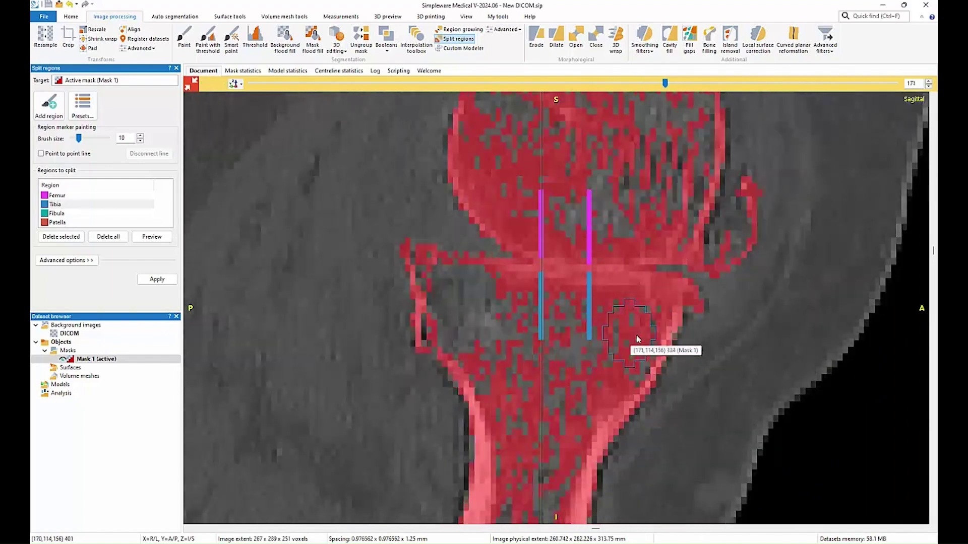
pyautogui.moveTo(665, 318)
pyautogui.mouseDown()
pyautogui.moveTo(616, 292)
pyautogui.moveTo(547, 306)
pyautogui.moveTo(426, 262)
pyautogui.mouseUp()
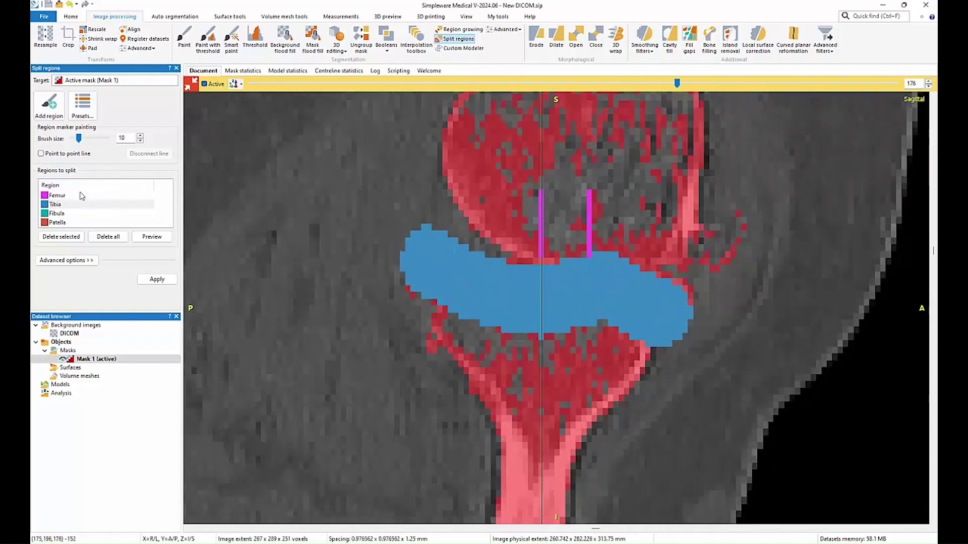
# Paint a Femur region marker along the bottom of the condyle on sagittal slice 176 and return to the four-view layout
pyautogui.click(101, 195)
pyautogui.moveTo(499, 215); pyautogui.dragTo(512, 219)
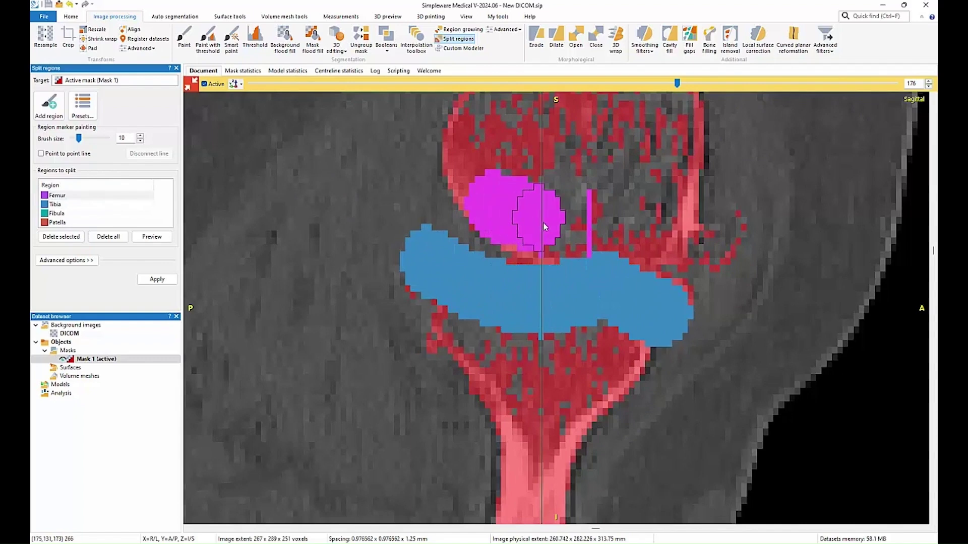
pyautogui.moveTo(595, 223)
pyautogui.mouseDown()
pyautogui.moveTo(647, 215)
pyautogui.moveTo(718, 262)
pyautogui.mouseUp()
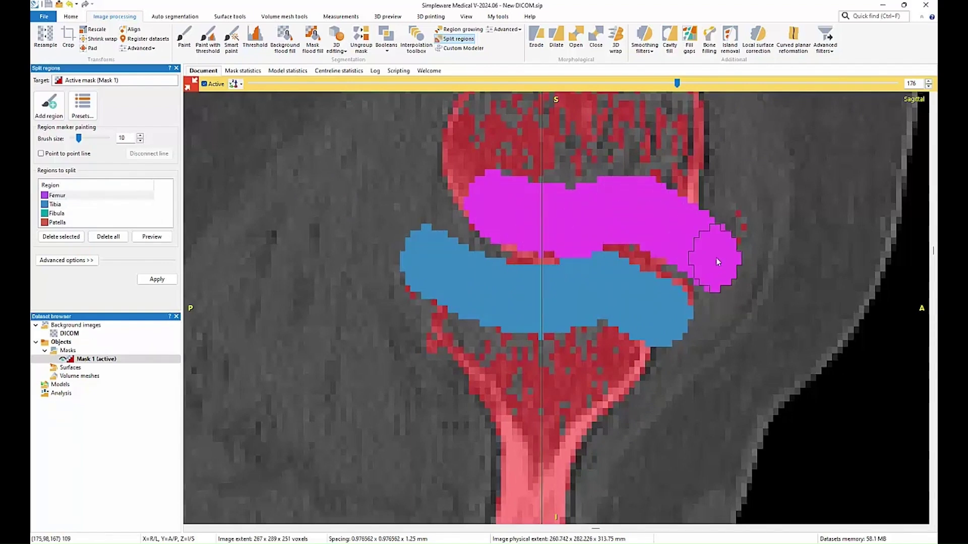
pyautogui.scroll(-6, 221, 250)
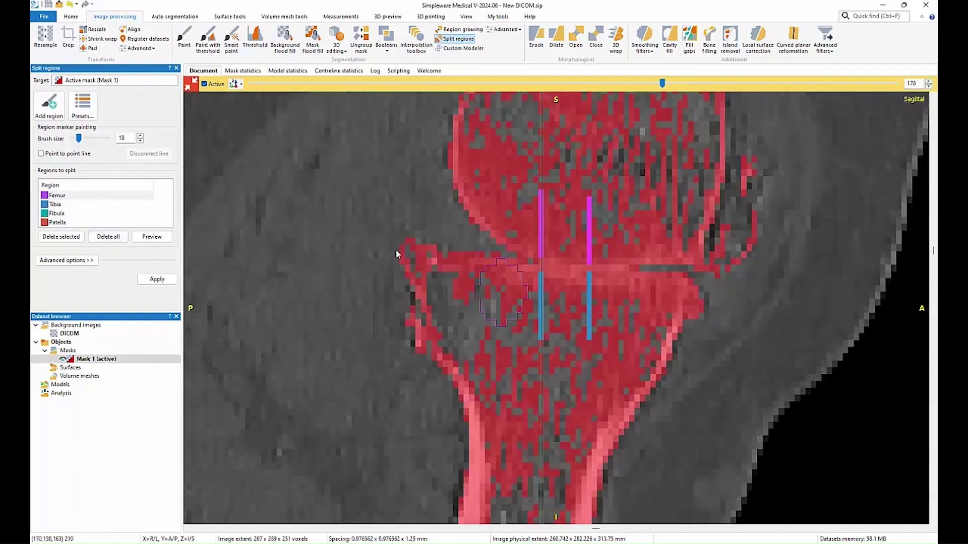
pyautogui.press('F11')
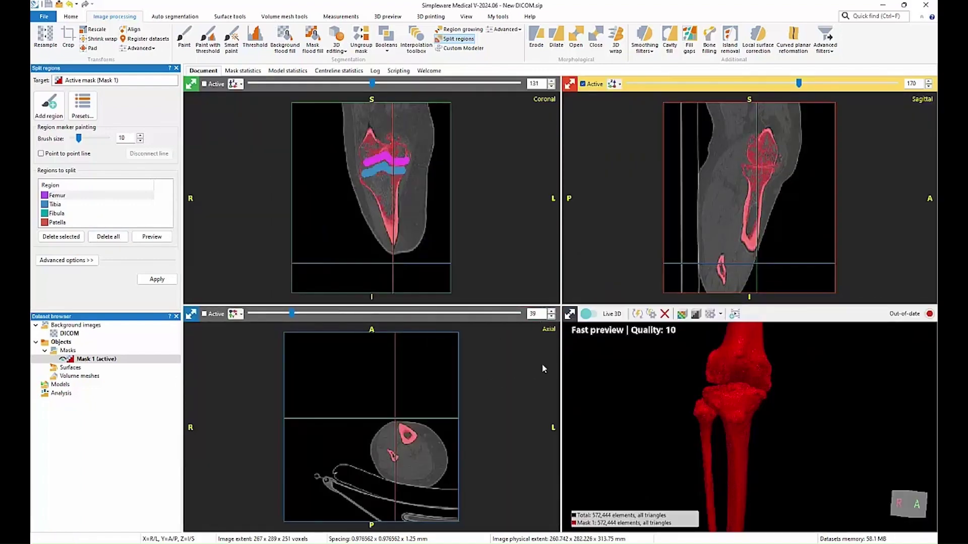
# On coronal slice 155, paint a Fibula marker over the fibular head and a Tibia marker directly above it
pyautogui.moveTo(372, 83); pyautogui.dragTo(394, 84)
pyautogui.moveTo(378, 174); pyautogui.dragTo(368, 85, button='right')
pyautogui.click(57, 213)
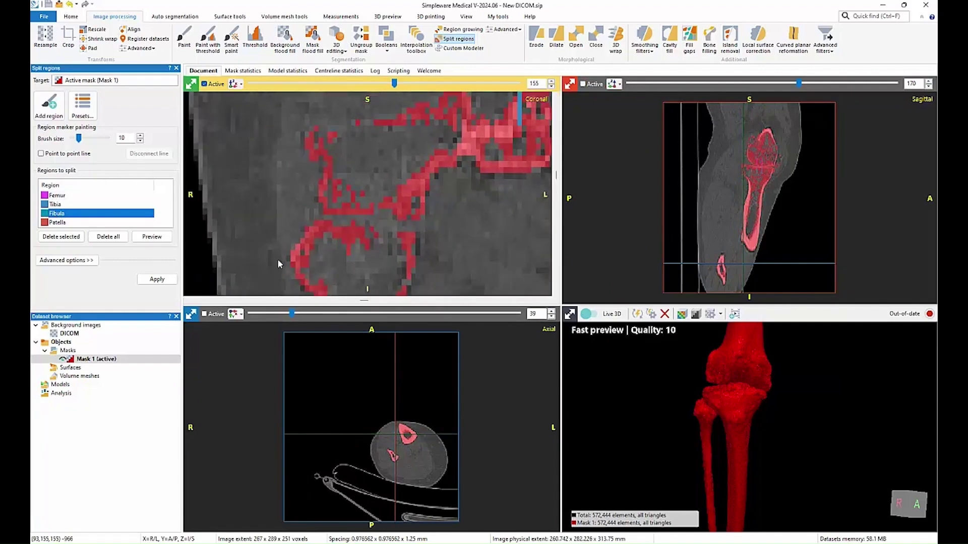
pyautogui.moveTo(413, 267)
pyautogui.mouseDown()
pyautogui.moveTo(358, 253)
pyautogui.moveTo(303, 257)
pyautogui.mouseUp()
pyautogui.click(55, 204)
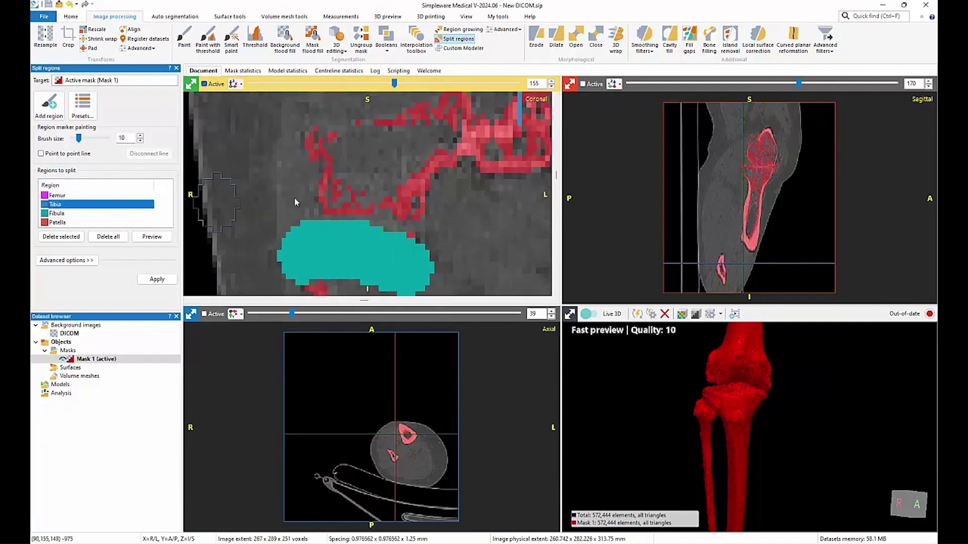
pyautogui.moveTo(325, 183)
pyautogui.mouseDown()
pyautogui.moveTo(419, 201)
pyautogui.moveTo(438, 222)
pyautogui.mouseUp()
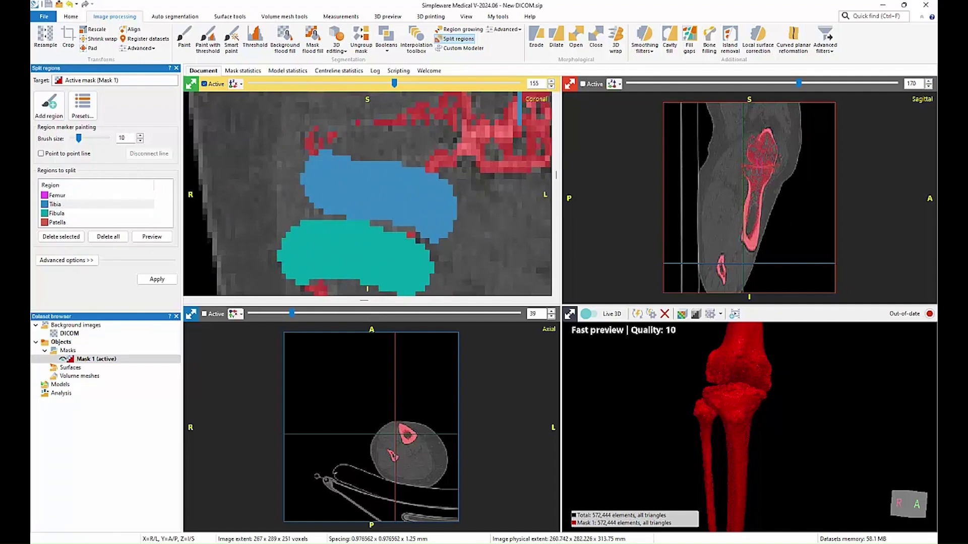
# Apply the region split to Mask 1 and inspect the separated bones in the enlarged 3D view
pyautogui.click(157, 280)
pyautogui.moveTo(560, 252); pyautogui.dragTo(556, 322)
pyautogui.scroll(3, 573, 297)
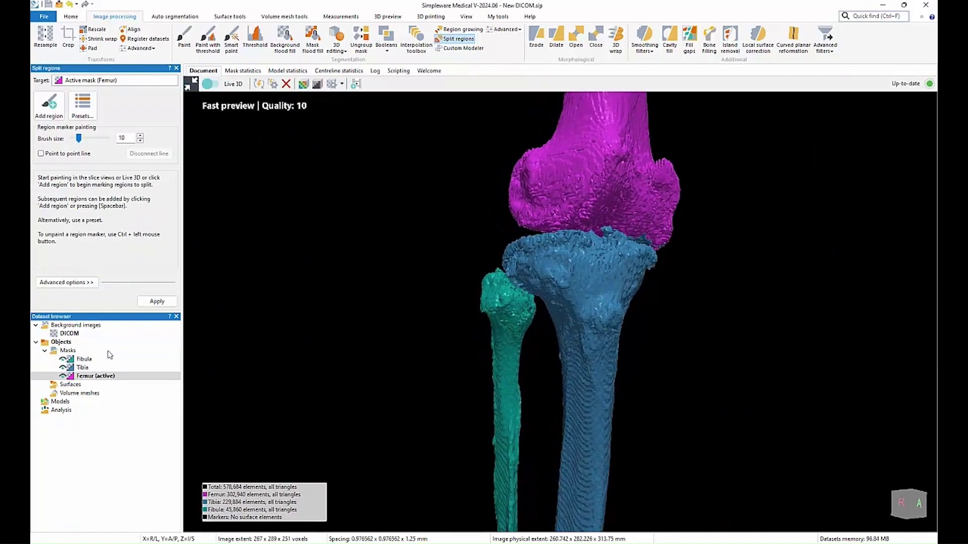
# Delete the Fibula mask and refresh the 3D preview
pyautogui.click(84, 359)
pyautogui.press('Delete')
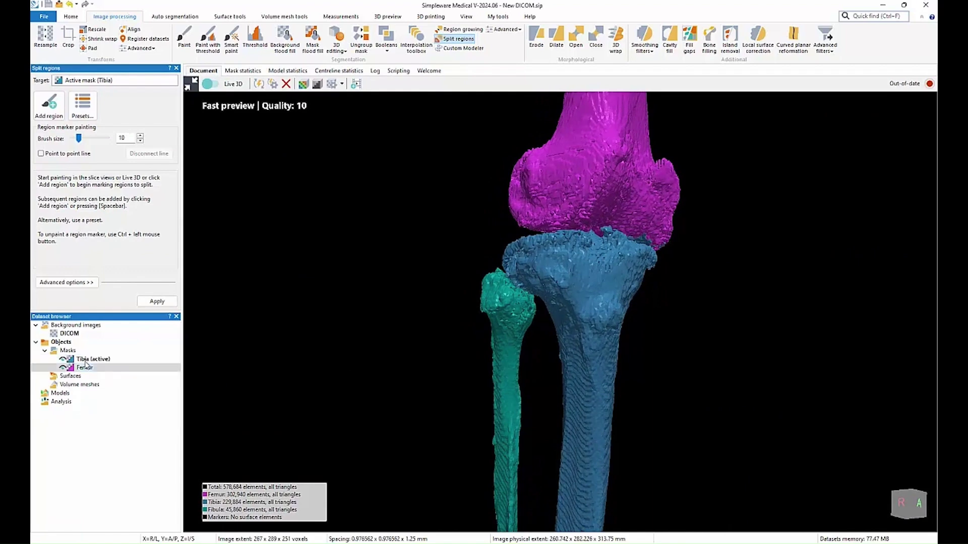
pyautogui.click(258, 83)
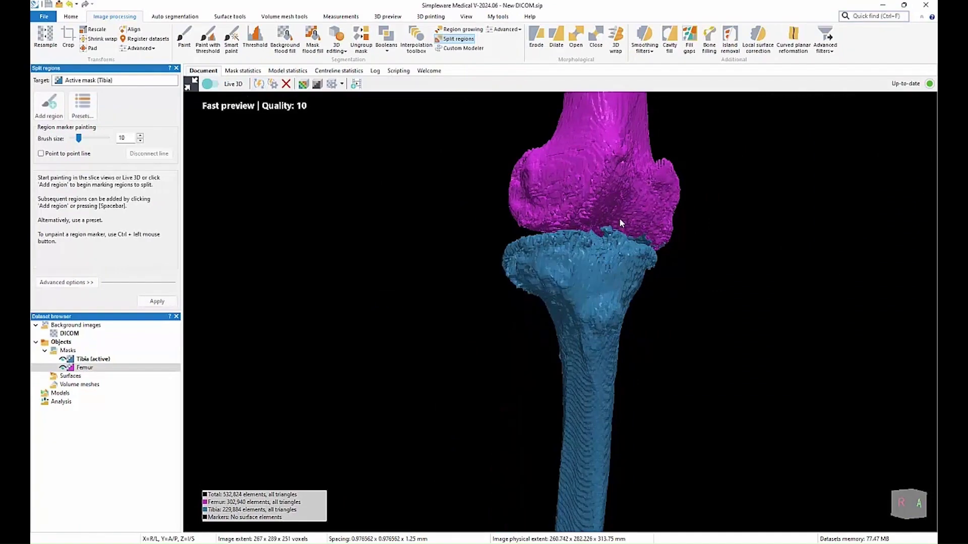
# Show only the Femur mask, inspect the underside of its condyles in 3D and return to the four-view layout
pyautogui.scroll(5, 618, 218)
pyautogui.scroll(-5, 539, 318)
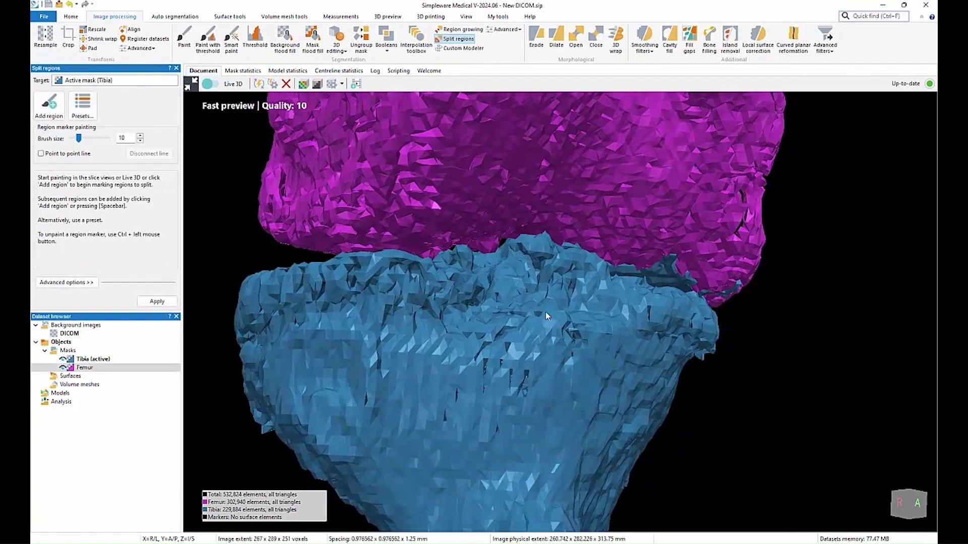
pyautogui.rightClick(90, 371)
pyautogui.click(115, 387)
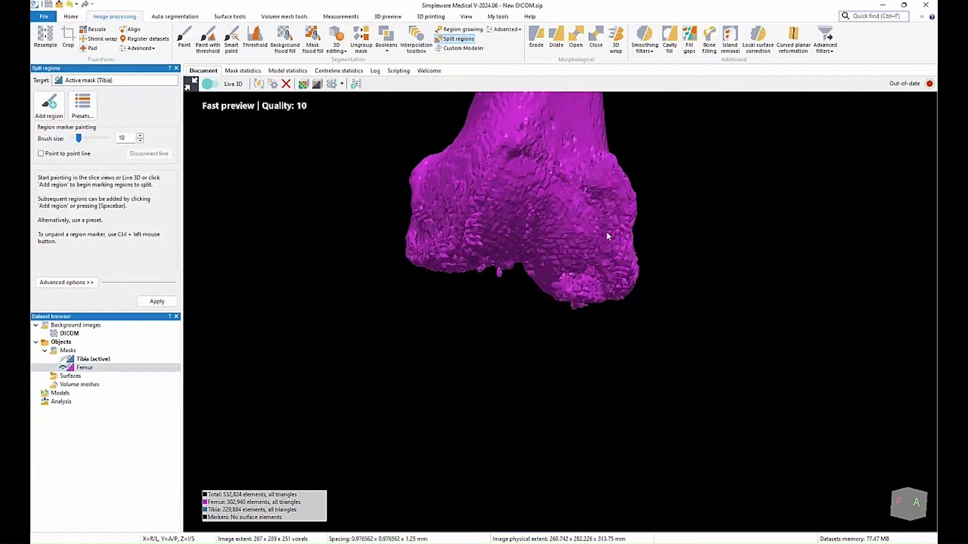
pyautogui.moveTo(608, 236); pyautogui.dragTo(568, 274)
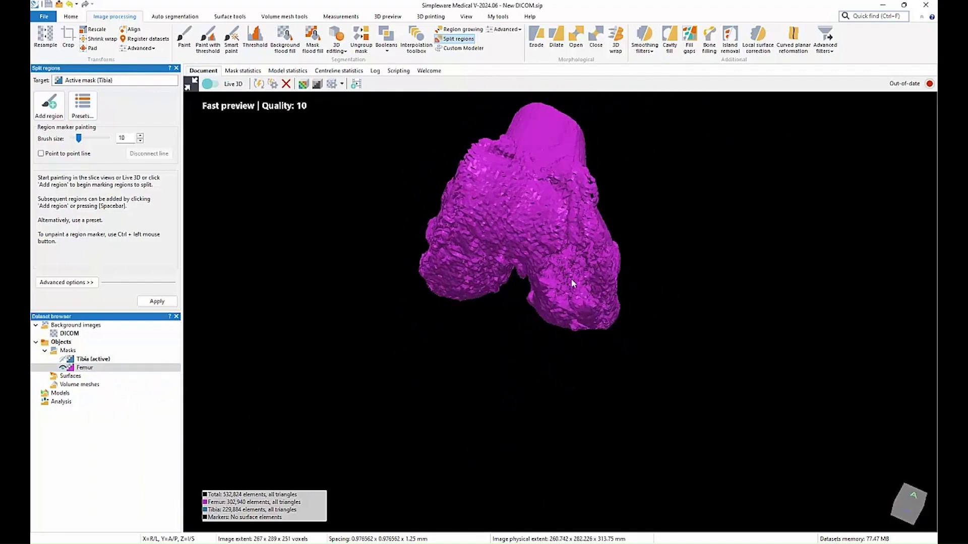
pyautogui.scroll(10, 571, 278)
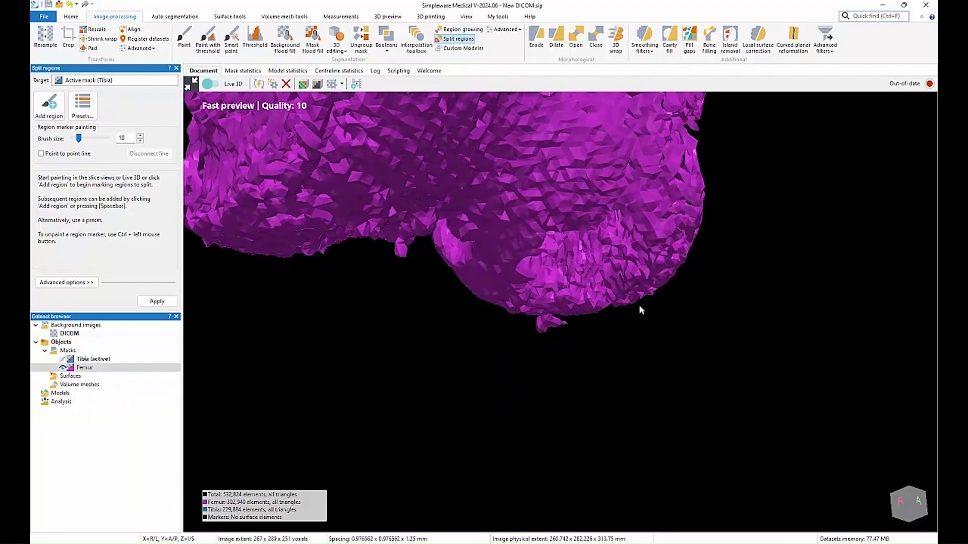
pyautogui.scroll(-6, 564, 201)
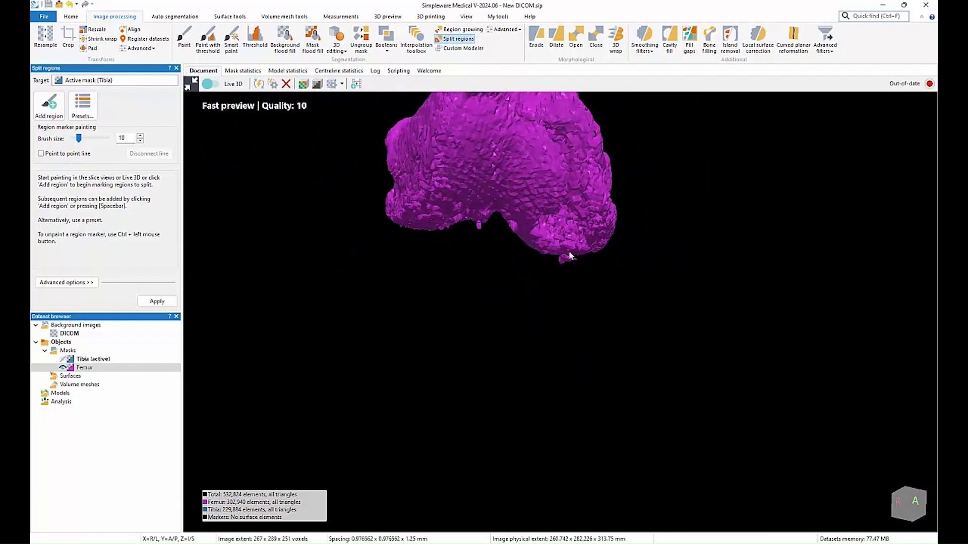
pyautogui.click(193, 84)
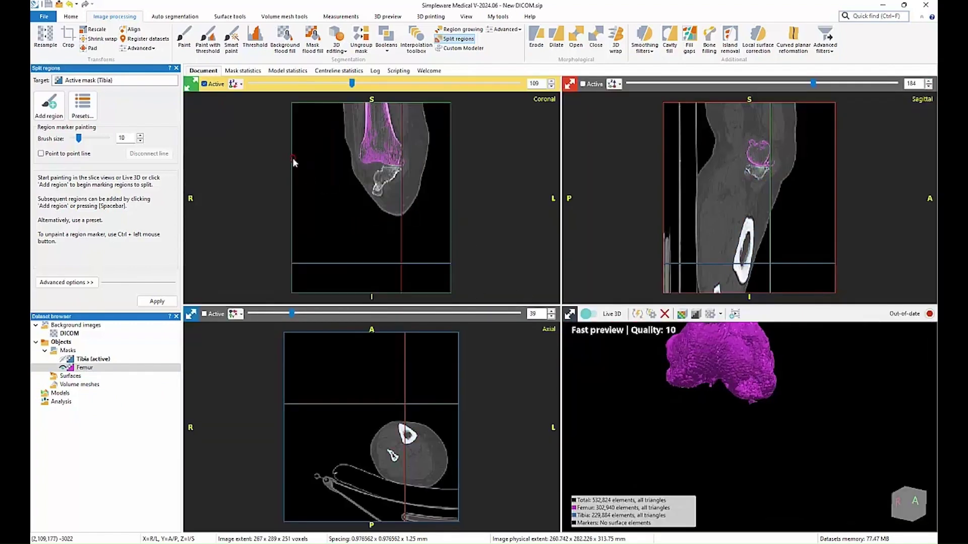
# Set up Paint with threshold on the Femur mask in the enlarged coronal view, with a threshold range of 405 to 3,068
pyautogui.click(195, 85)
pyautogui.scroll(5, 613, 250)
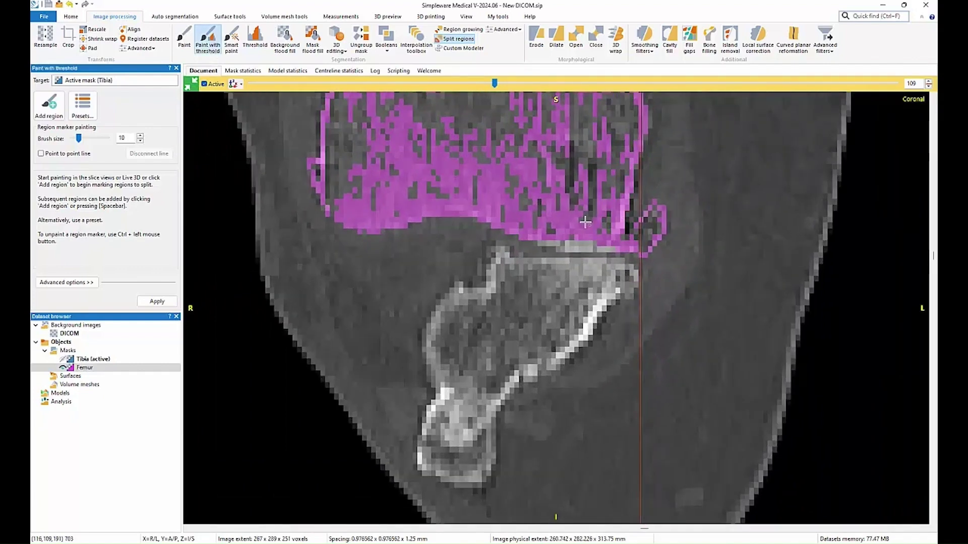
pyautogui.doubleClick(84, 368)
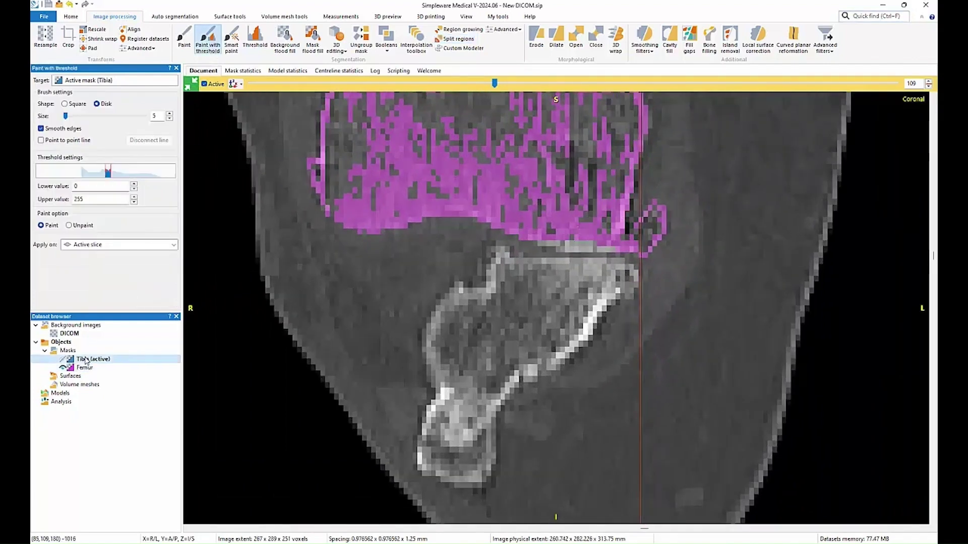
pyautogui.moveTo(110, 173); pyautogui.dragTo(175, 172)
pyautogui.moveTo(105, 172); pyautogui.dragTo(116, 173)
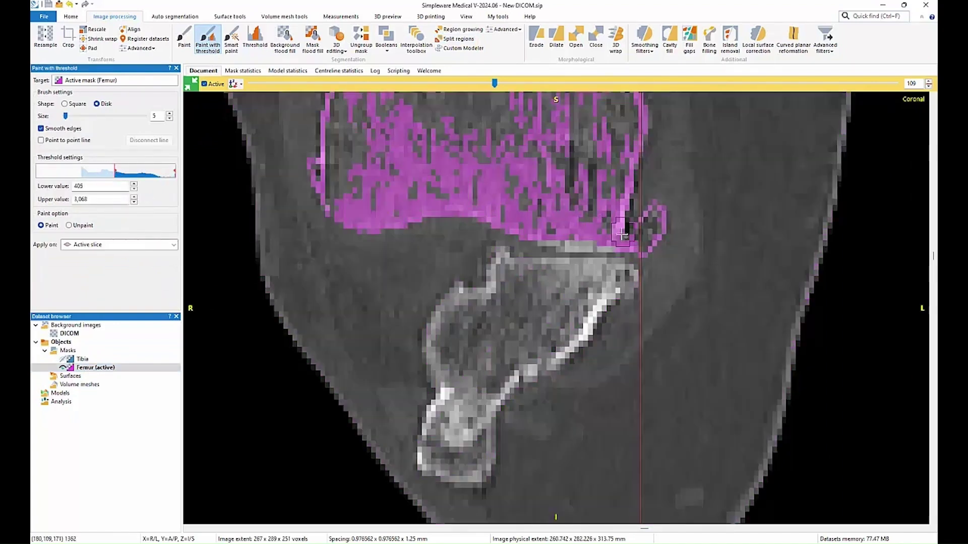
# Paint the missing bone along the femur's lower left-condyle edge on about every third coronal slice from slice 109 onward
pyautogui.moveTo(627, 237); pyautogui.dragTo(542, 236)
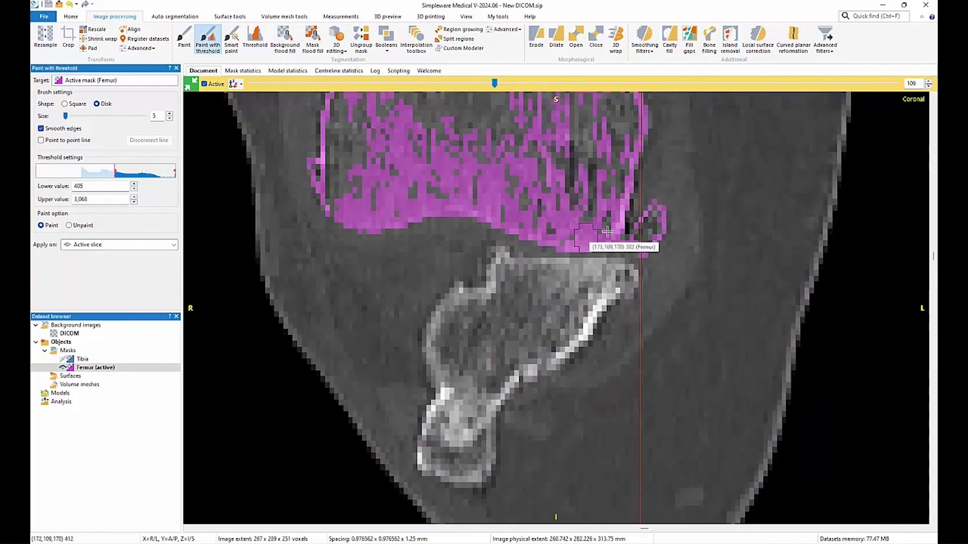
pyautogui.scroll(2, 630, 234)
pyautogui.moveTo(630, 231); pyautogui.dragTo(532, 223)
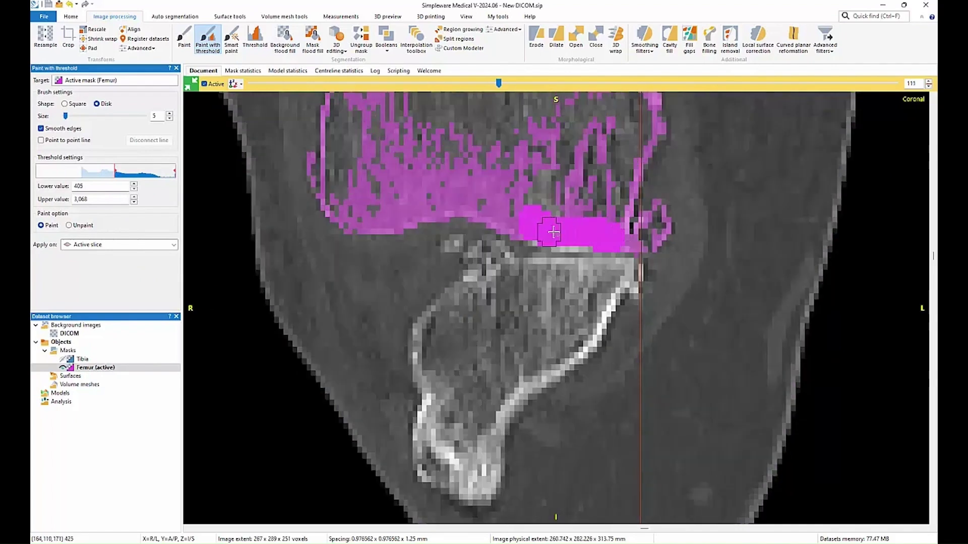
pyautogui.scroll(3, 627, 234)
pyautogui.click(612, 238)
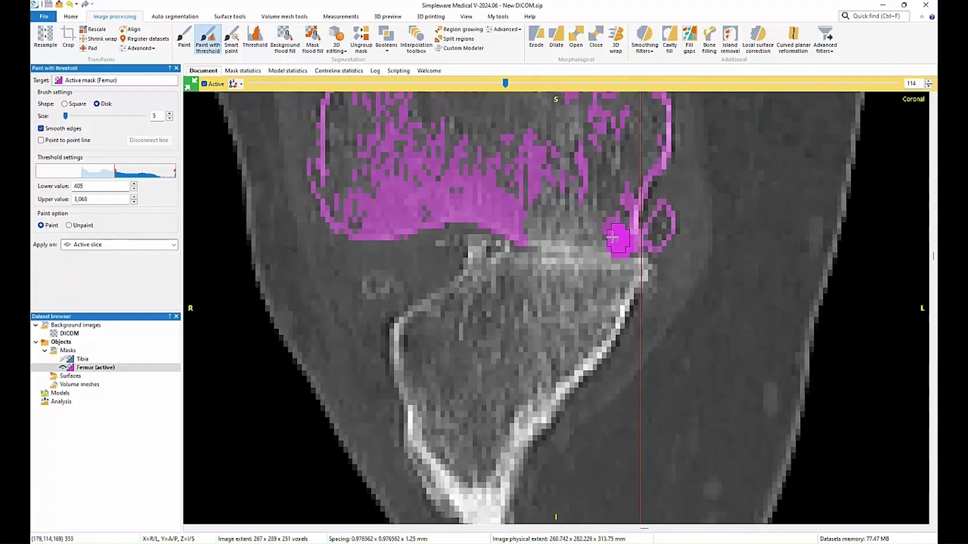
pyautogui.moveTo(612, 237); pyautogui.dragTo(552, 236)
pyautogui.scroll(3, 600, 211)
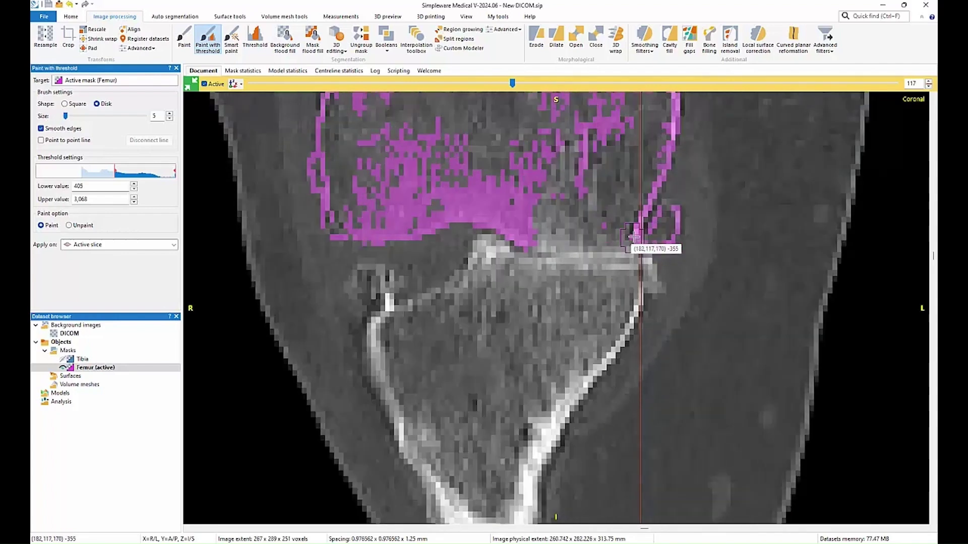
pyautogui.moveTo(633, 237); pyautogui.dragTo(529, 234)
pyautogui.scroll(3, 604, 219)
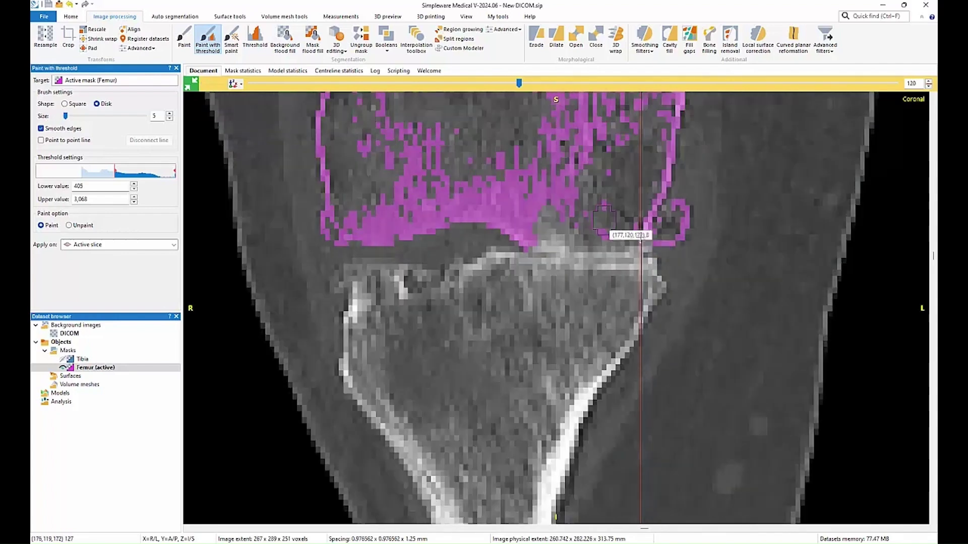
pyautogui.moveTo(653, 236)
pyautogui.mouseDown()
pyautogui.moveTo(536, 237)
pyautogui.moveTo(567, 232)
pyautogui.mouseUp()
pyautogui.scroll(3, 627, 244)
pyautogui.moveTo(648, 242); pyautogui.dragTo(576, 241)
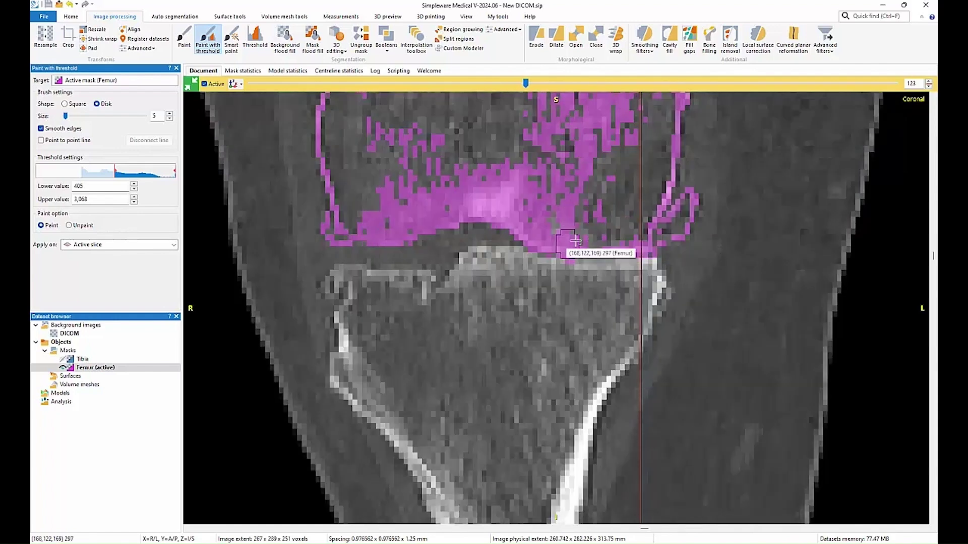
pyautogui.scroll(3, 565, 241)
pyautogui.moveTo(656, 236); pyautogui.dragTo(558, 241)
pyautogui.scroll(2, 633, 226)
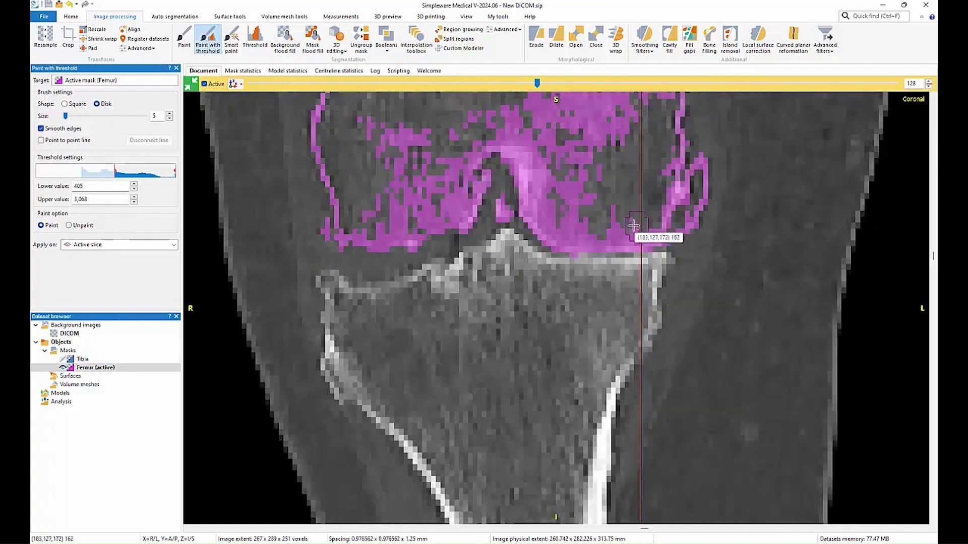
pyautogui.scroll(-1, 631, 227)
pyautogui.scroll(-2, 631, 224)
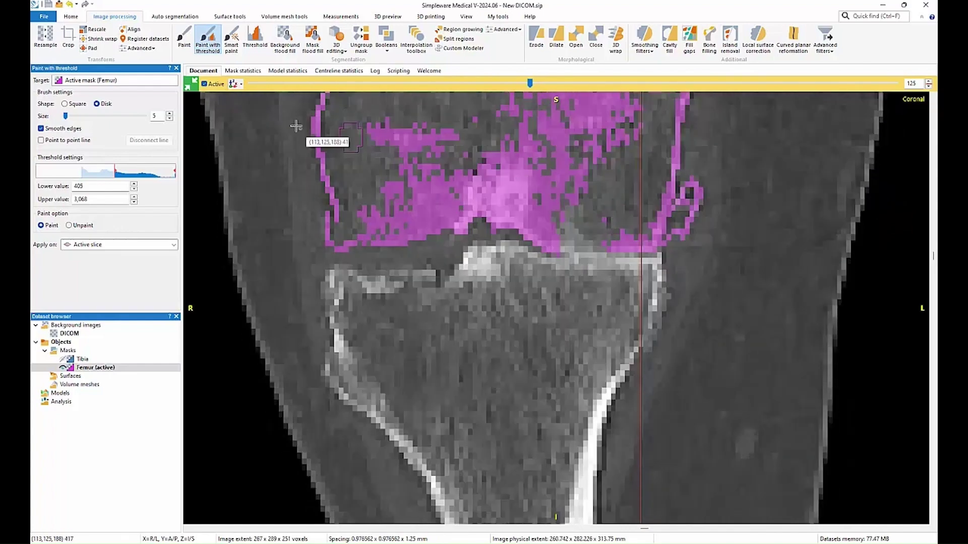
# Update the 3D preview and inspect the repaired femoral condyles in the enlarged 3D view
pyautogui.click(191, 84)
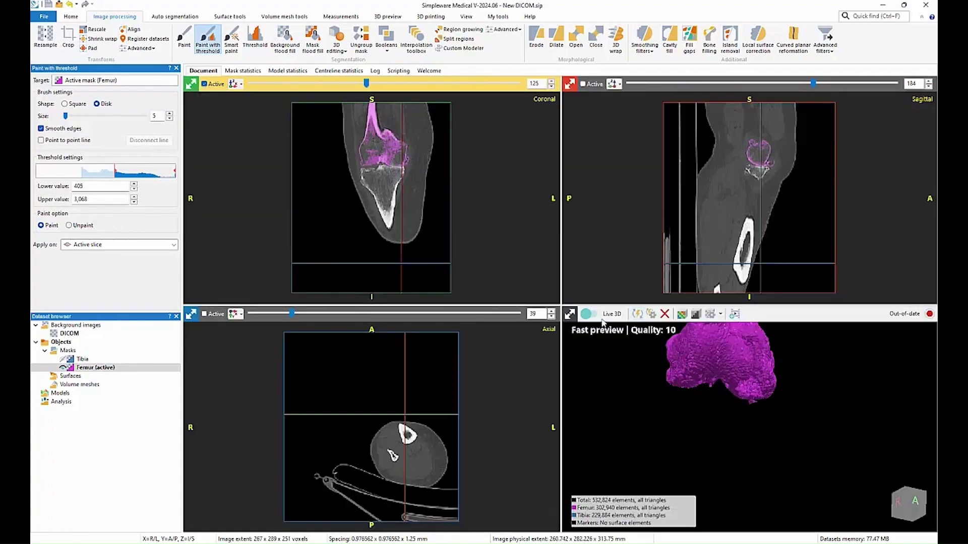
pyautogui.click(569, 313)
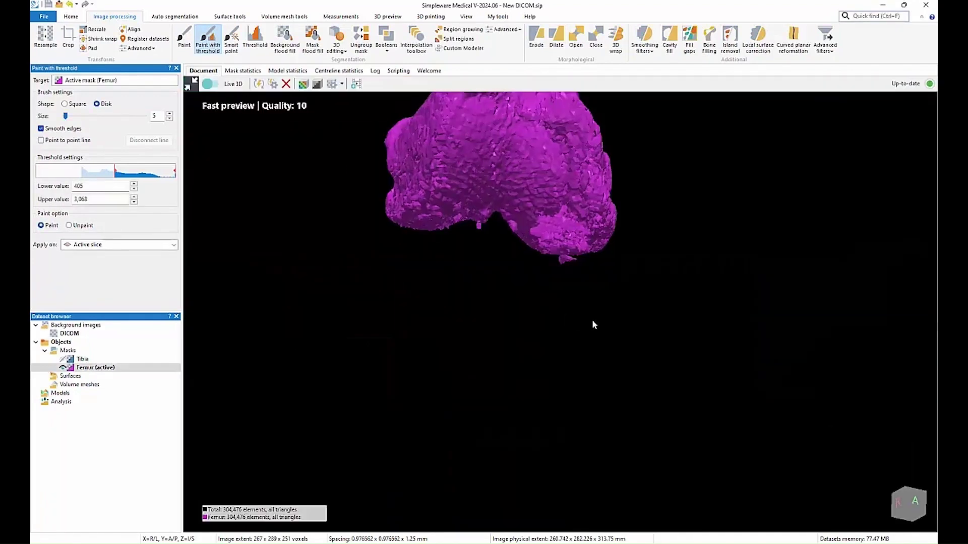
pyautogui.moveTo(592, 324); pyautogui.dragTo(502, 214)
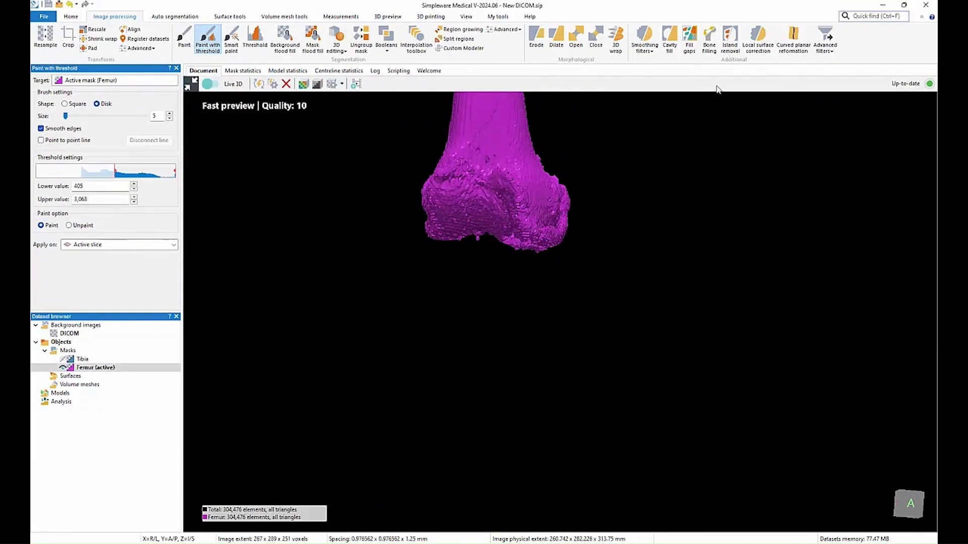
# Apply Bone filling to the Femur mask, accept the research-use notice and refresh the 3D preview
pyautogui.click(712, 48)
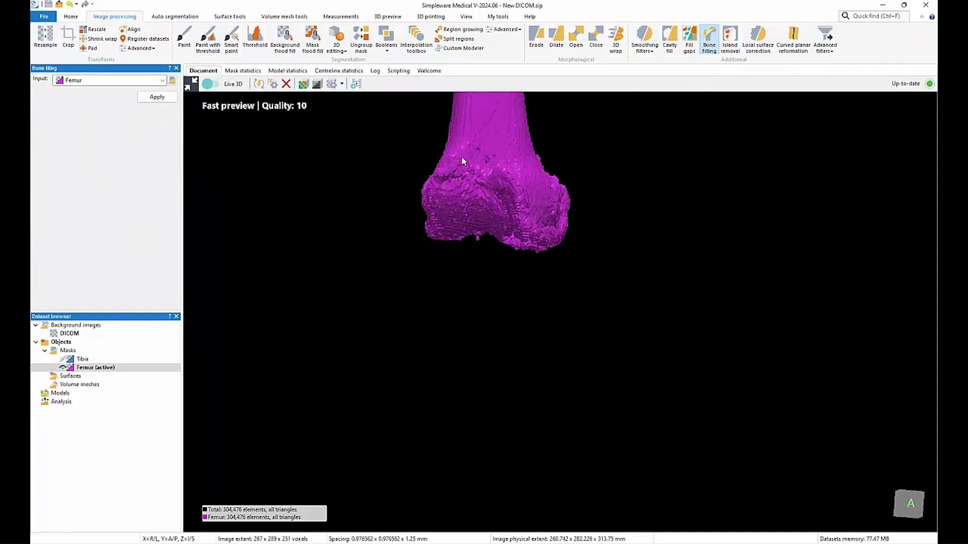
pyautogui.moveTo(462, 161); pyautogui.dragTo(599, 226)
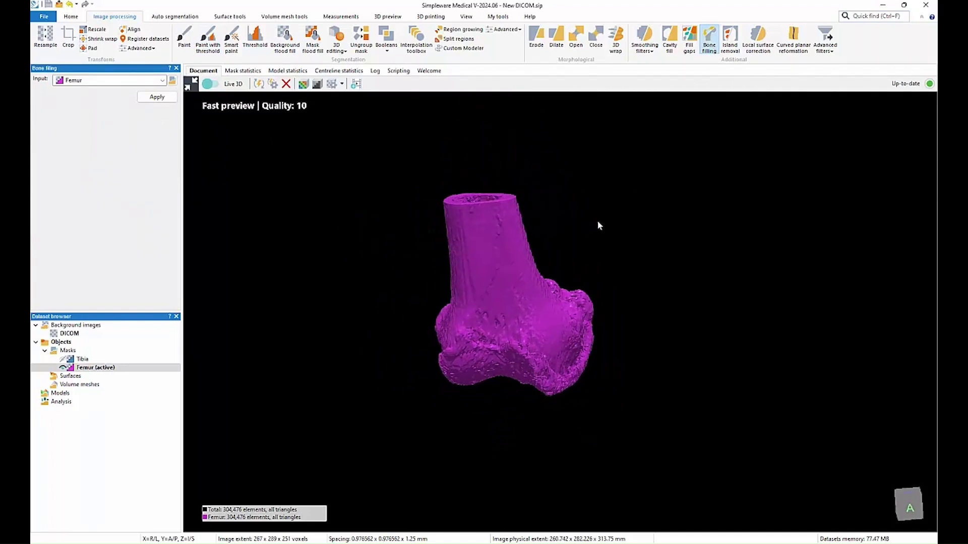
pyautogui.moveTo(426, 249); pyautogui.dragTo(212, 143)
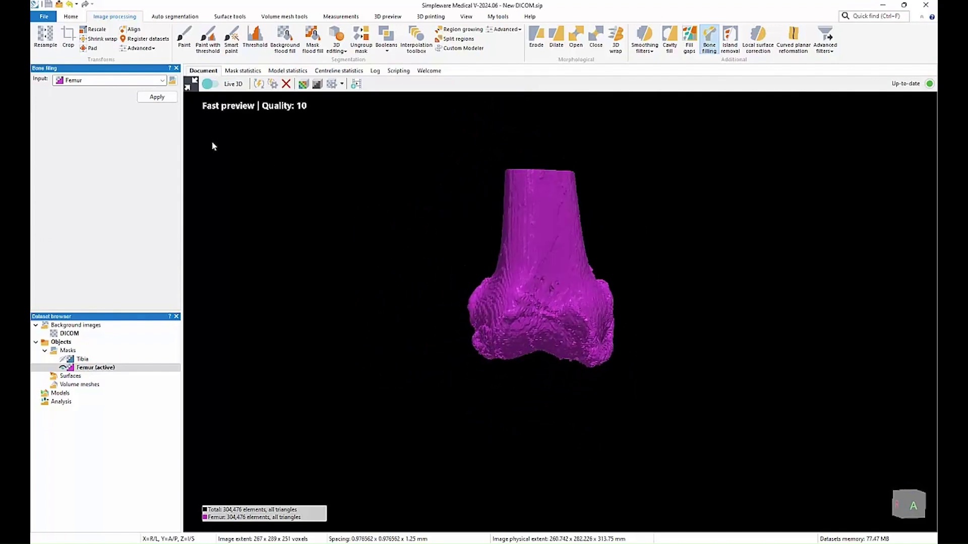
pyautogui.click(159, 98)
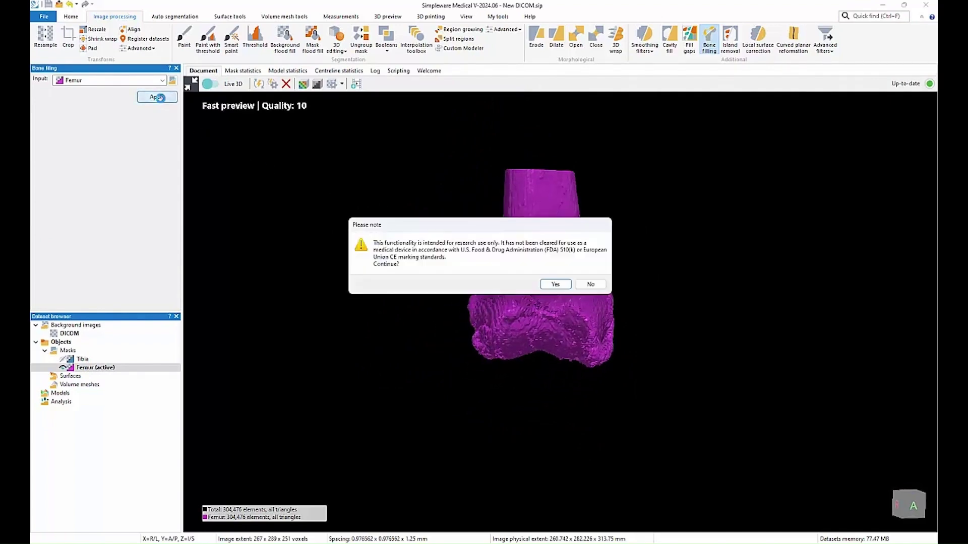
pyautogui.click(554, 285)
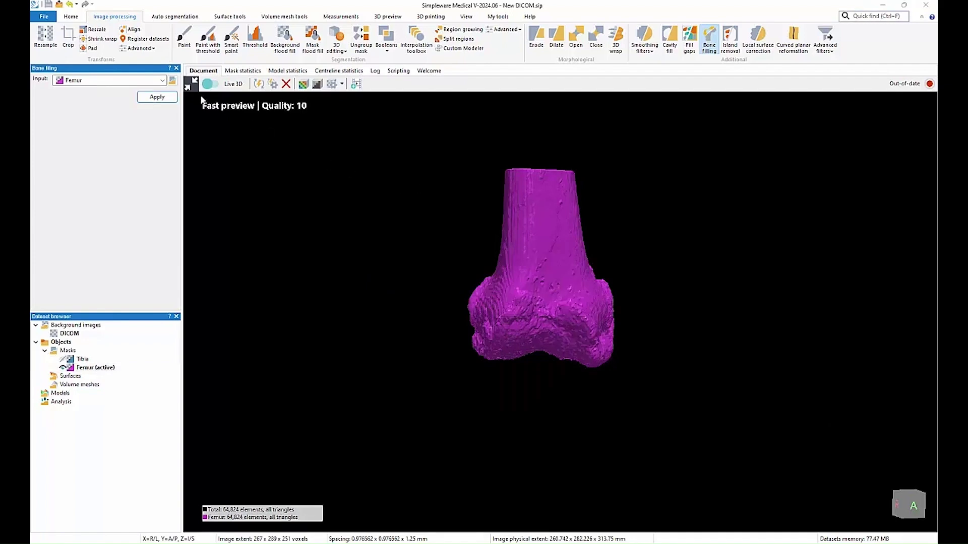
# Examine the filled interior of the Femur mask through the coronal slices in the enlarged view, then restore the four-view layout
pyautogui.click(189, 86)
pyautogui.scroll(5, 416, 116)
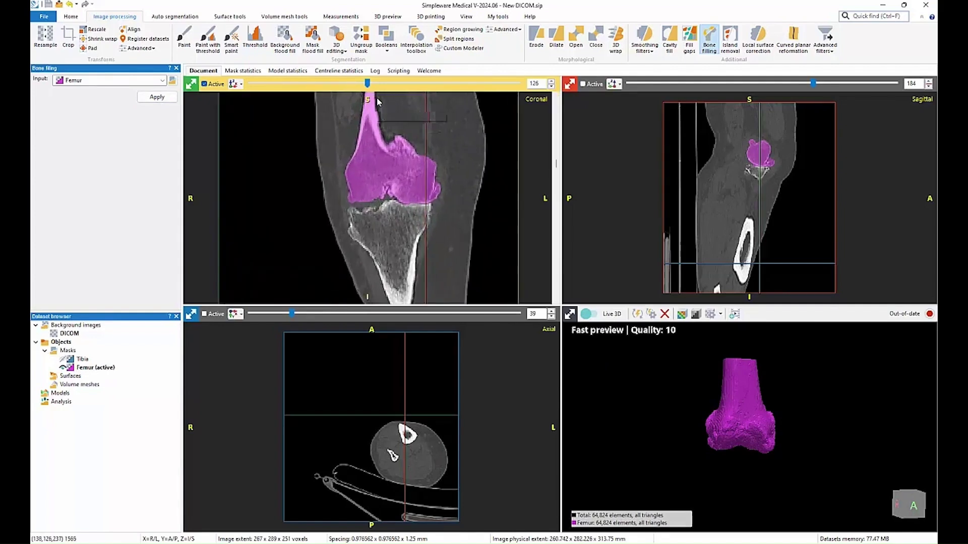
pyautogui.scroll(8, 416, 115)
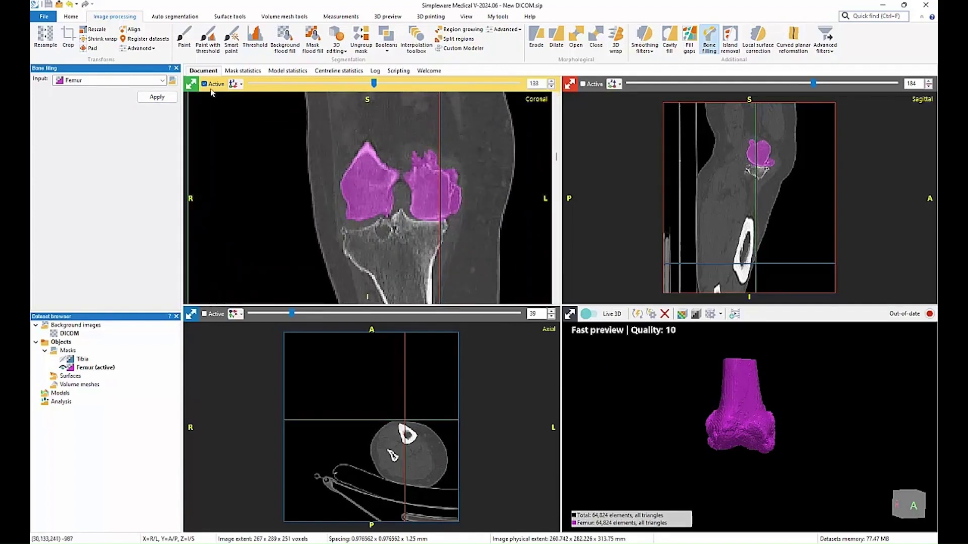
pyautogui.click(190, 84)
pyautogui.keyDown('ctrl'); pyautogui.scroll(5, 590, 189); pyautogui.keyUp('ctrl')
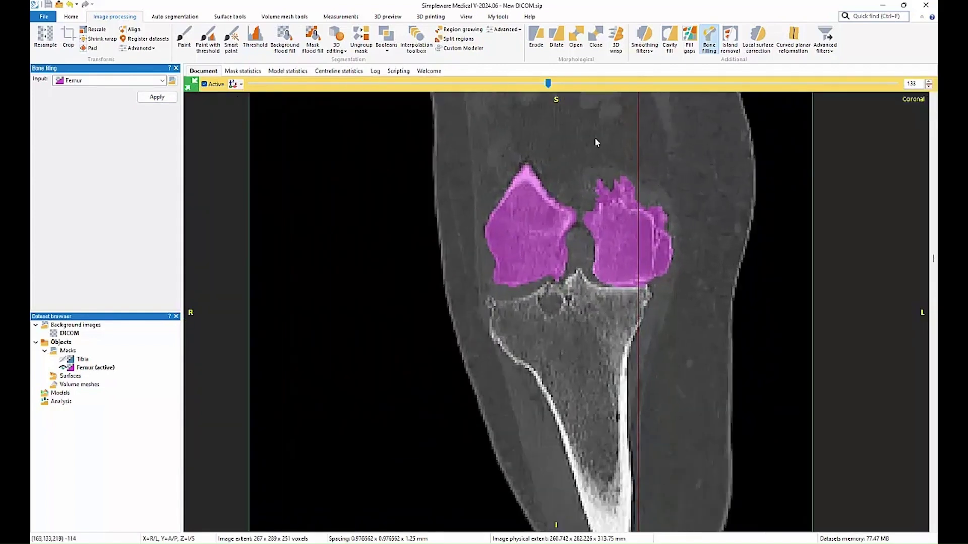
pyautogui.scroll(3, 612, 149)
pyautogui.scroll(-11, 619, 153)
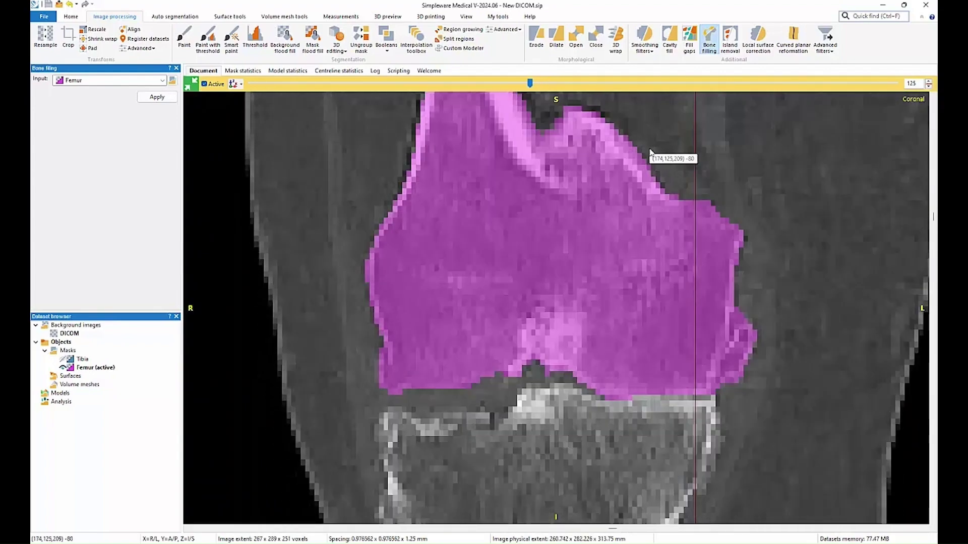
pyautogui.keyDown('ctrl'); pyautogui.scroll(-8, 650, 153); pyautogui.keyUp('ctrl')
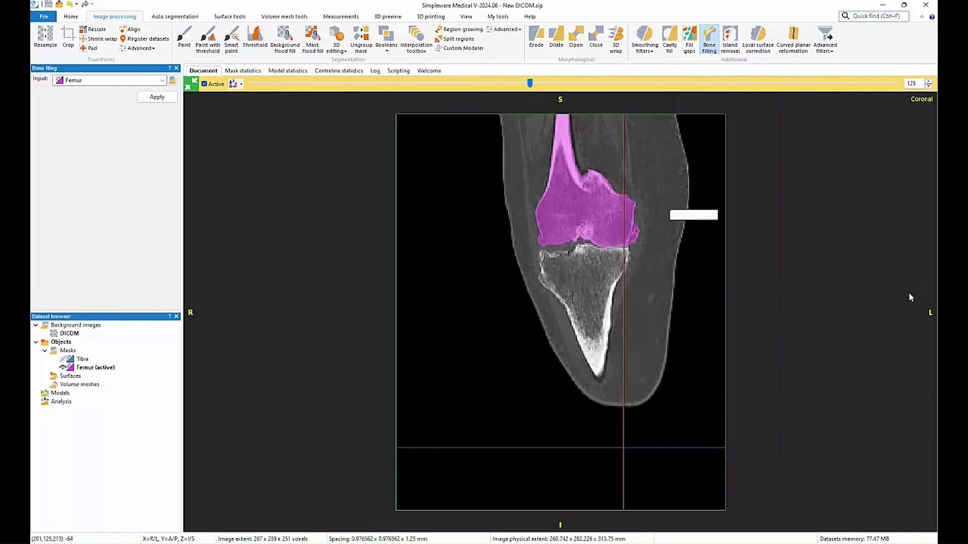
pyautogui.keyDown('ctrl'); pyautogui.scroll(5, 586, 98); pyautogui.keyUp('ctrl')
pyautogui.scroll(-6, 594, 201)
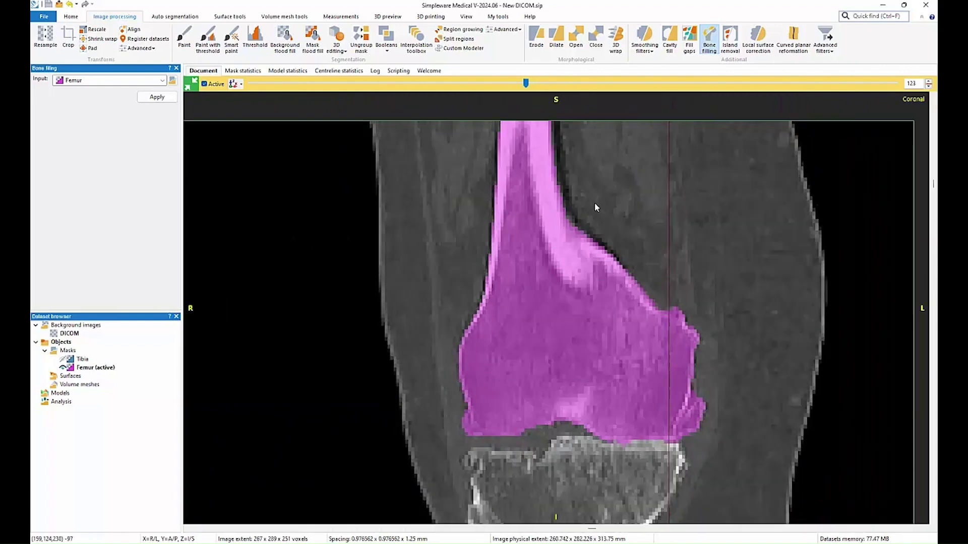
pyautogui.scroll(-13, 599, 202)
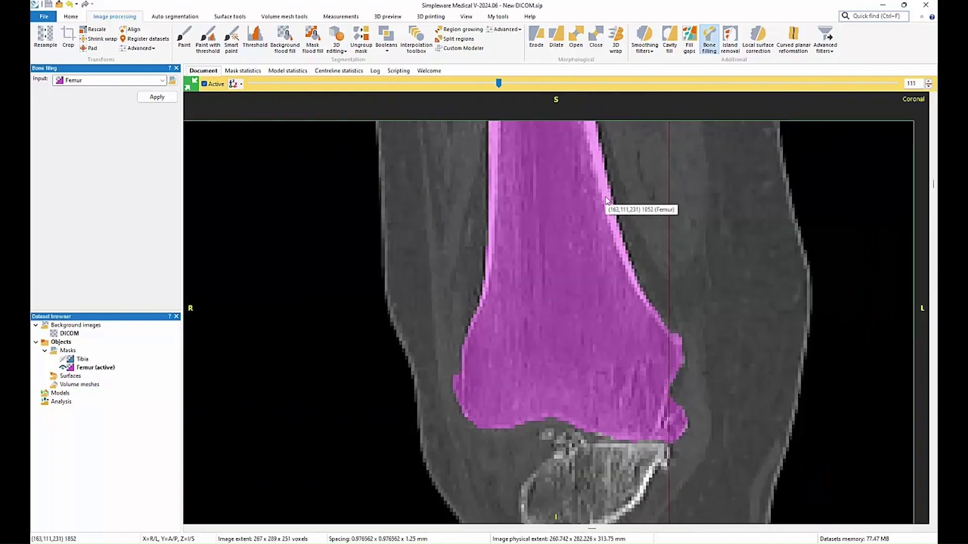
pyautogui.scroll(-12, 610, 202)
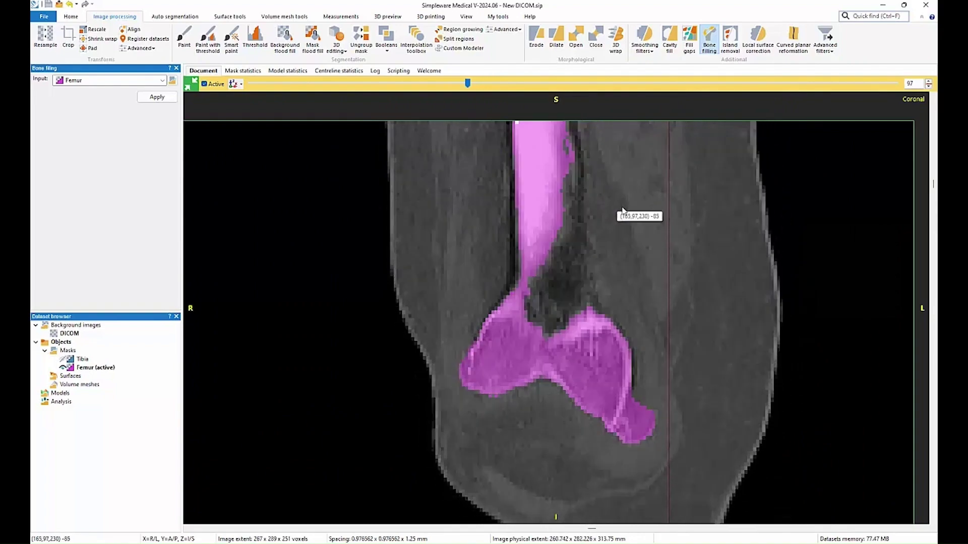
pyautogui.scroll(19, 623, 209)
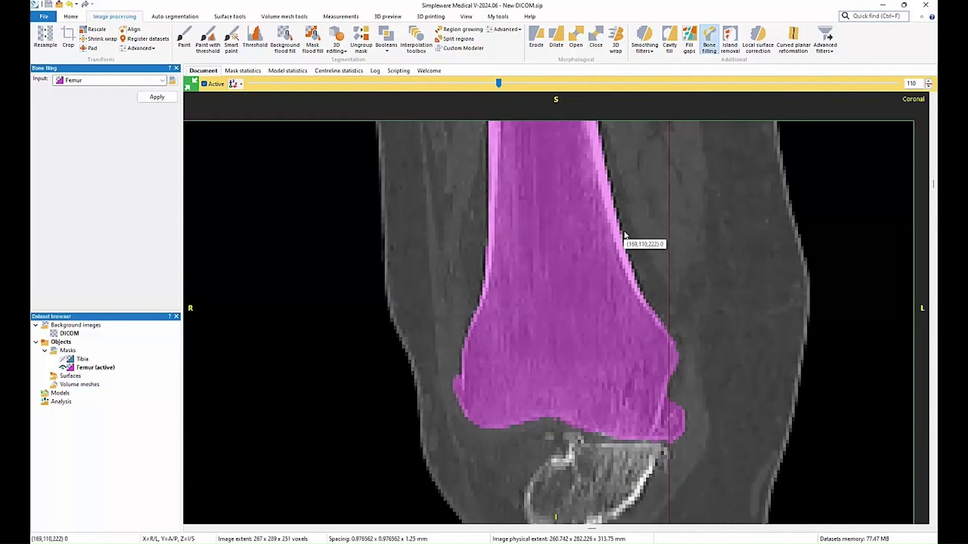
pyautogui.scroll(18, 624, 236)
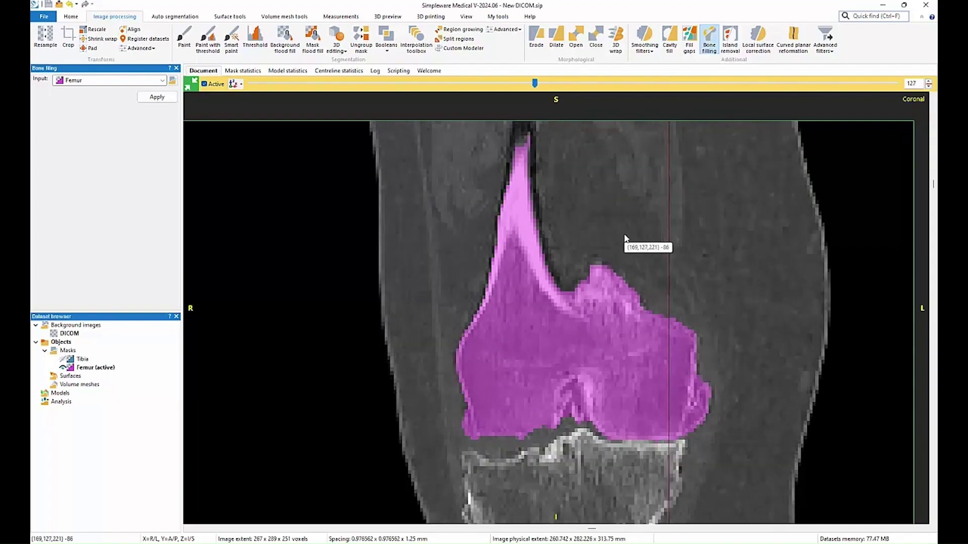
pyautogui.scroll(9, 625, 239)
pyautogui.scroll(-5, 626, 240)
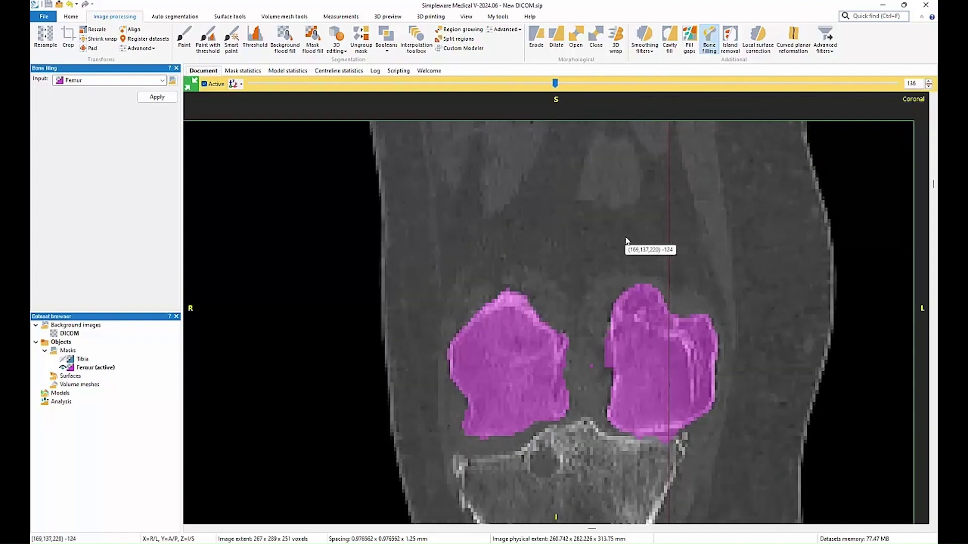
pyautogui.scroll(17, 627, 241)
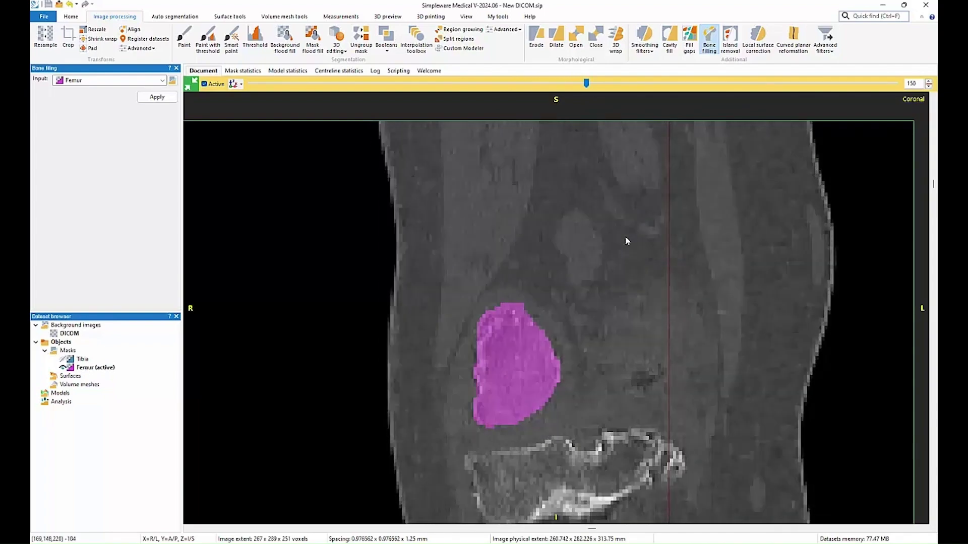
pyautogui.click(195, 85)
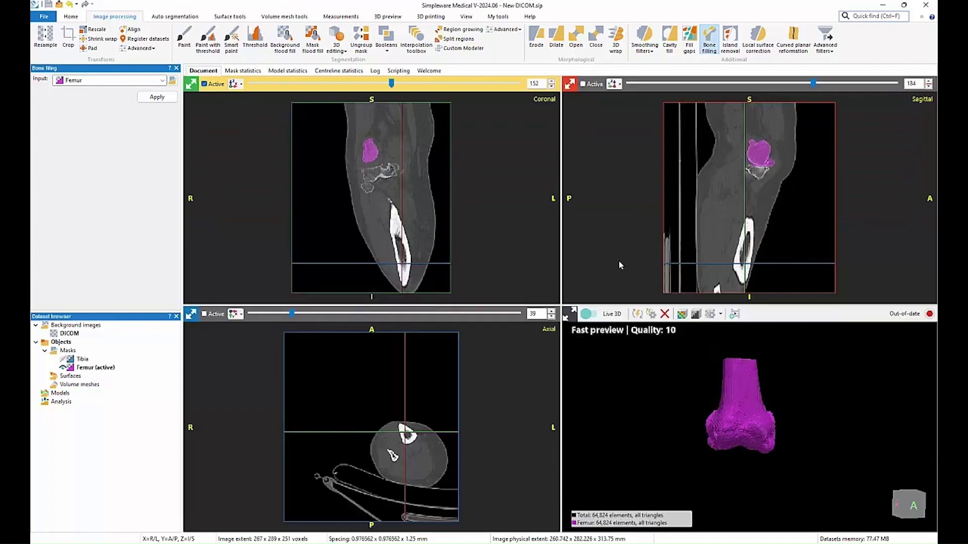
# Smooth the Femur mask with a Recursive Gaussian filter at a cubic sigma of 1.3 pixels and inspect it in the enlarged 3D view
pyautogui.click(644, 48)
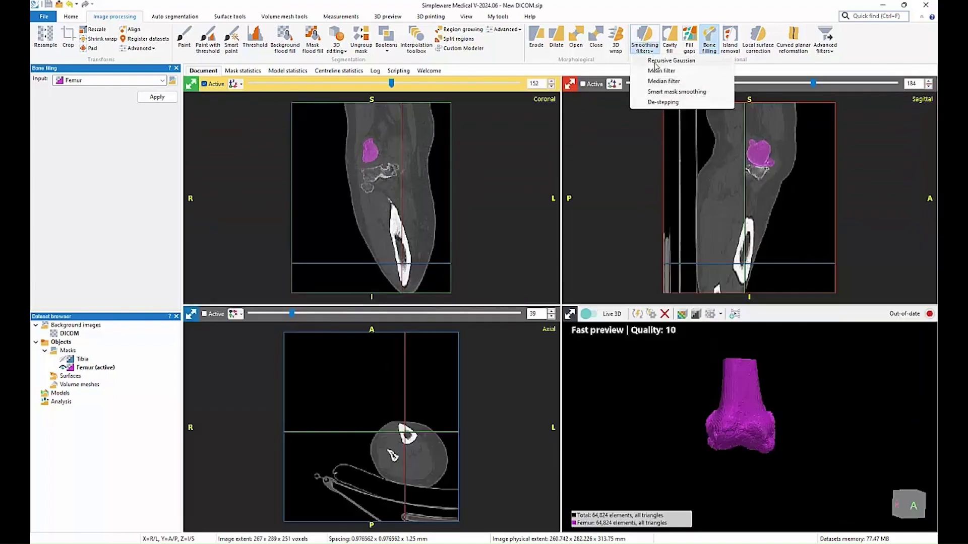
pyautogui.click(655, 63)
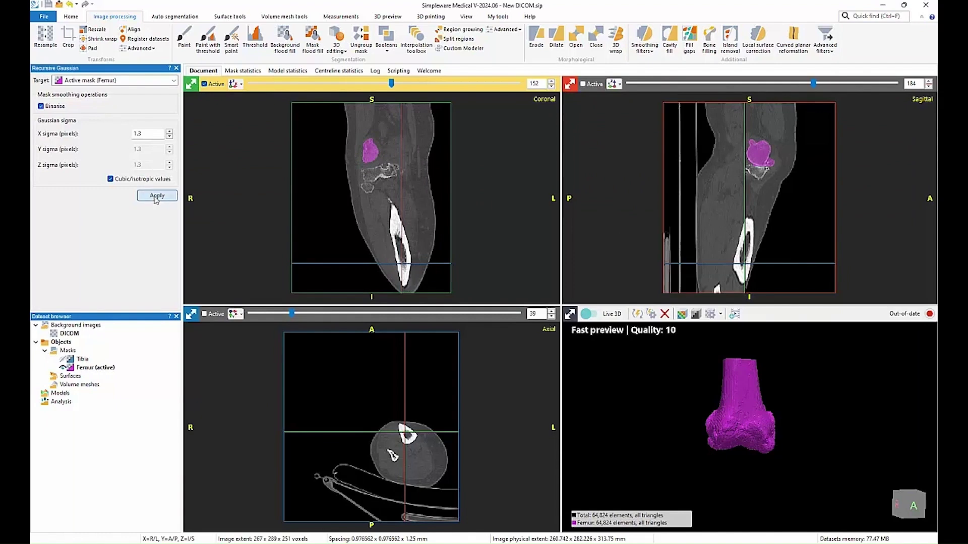
pyautogui.click(157, 197)
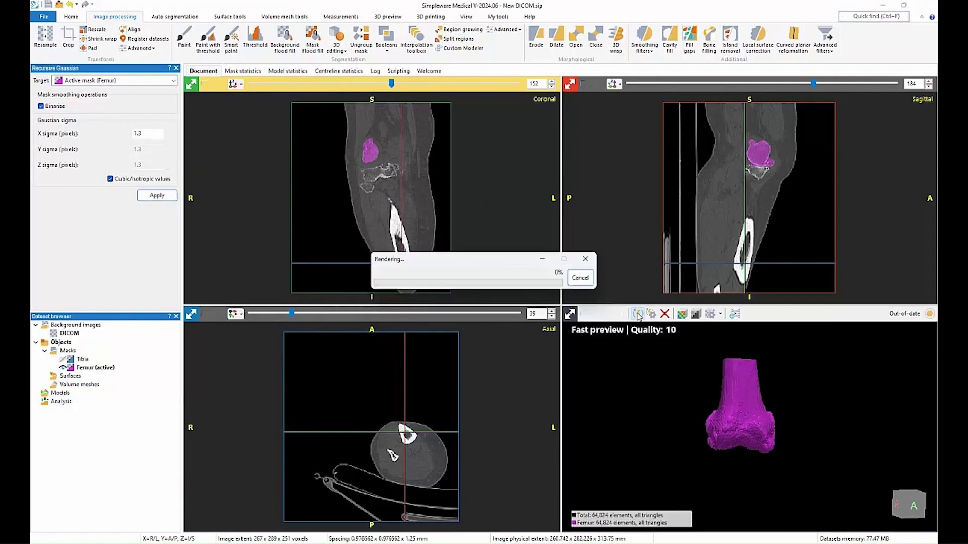
pyautogui.click(570, 314)
pyautogui.moveTo(549, 335); pyautogui.dragTo(502, 308)
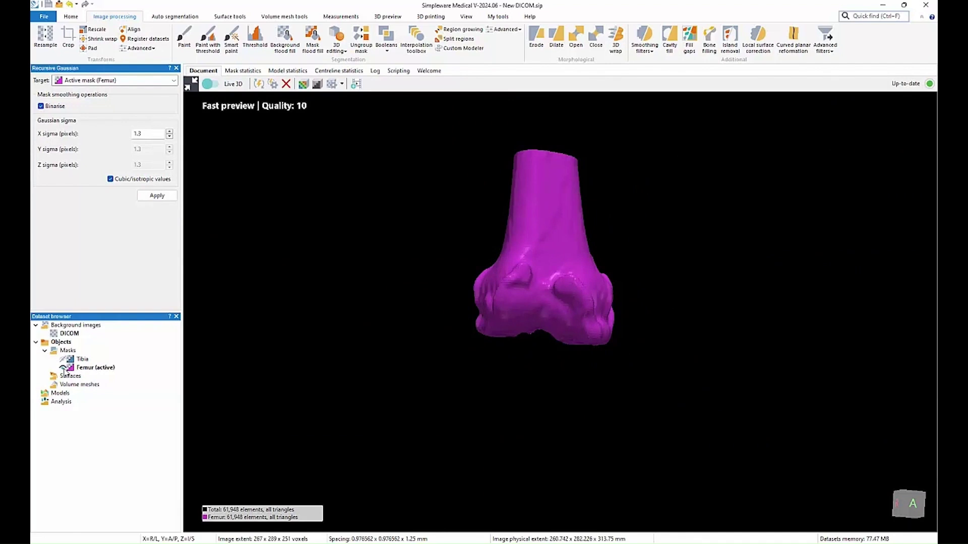
# Hide the Femur mask, show the Tibia mask and refresh the 3D preview
pyautogui.click(63, 369)
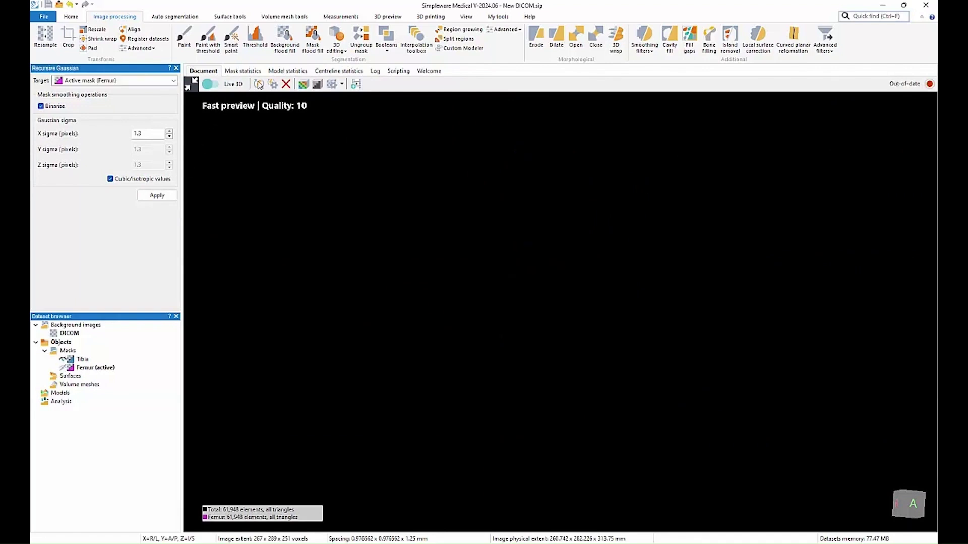
pyautogui.click(258, 84)
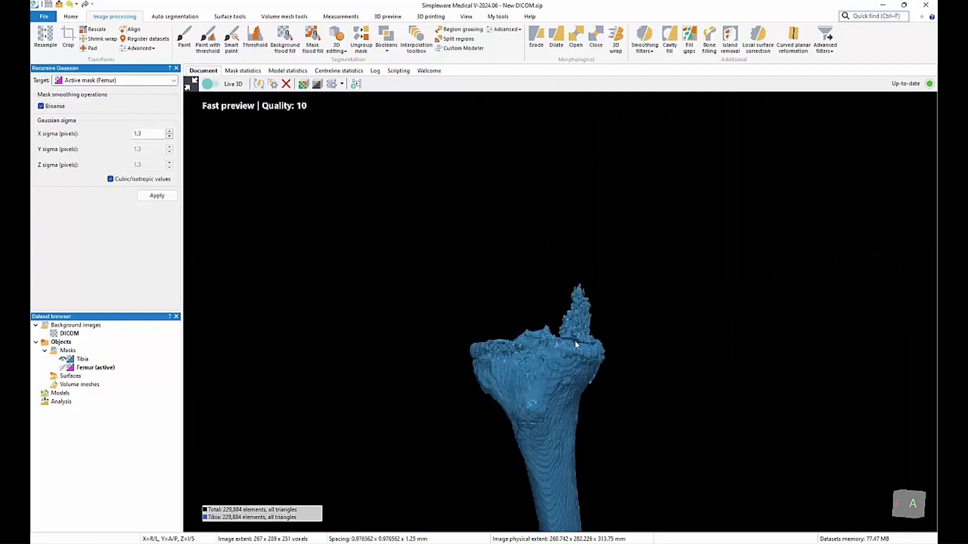
# Subtract the Femur mask from the Tibia mask with a Boolean operation and refresh the 3D preview
pyautogui.moveTo(576, 344); pyautogui.dragTo(579, 321)
pyautogui.scroll(3, 616, 297)
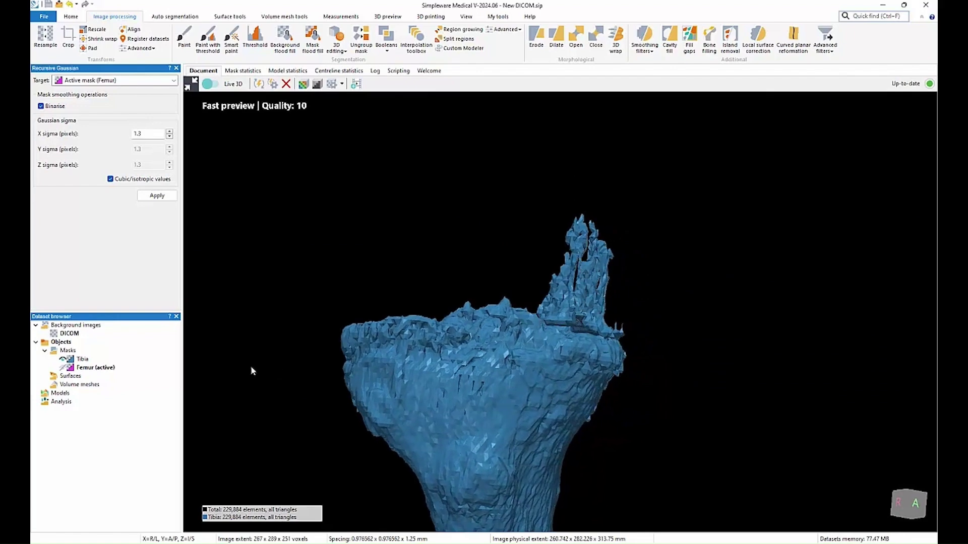
pyautogui.rightClick(86, 362)
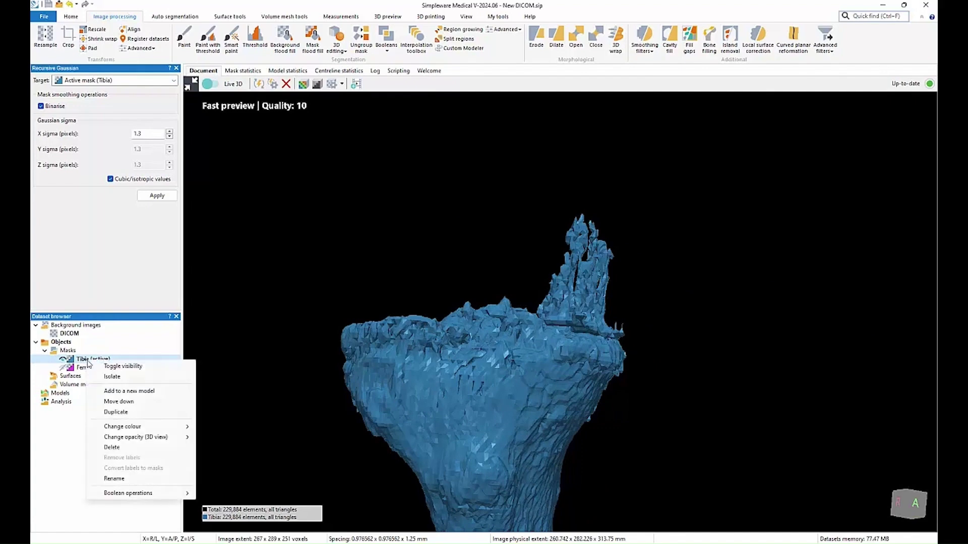
pyautogui.moveTo(159, 494)
pyautogui.moveTo(238, 526)
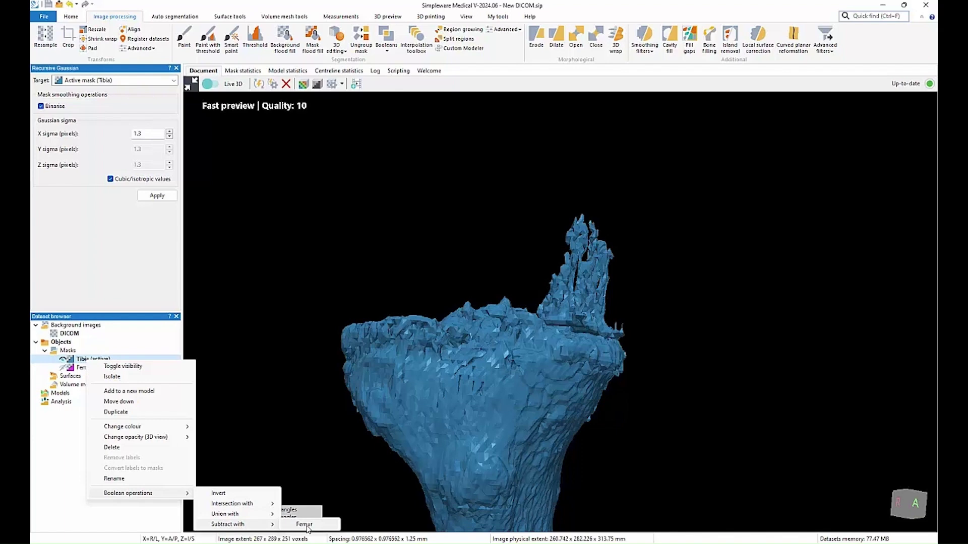
pyautogui.click(305, 525)
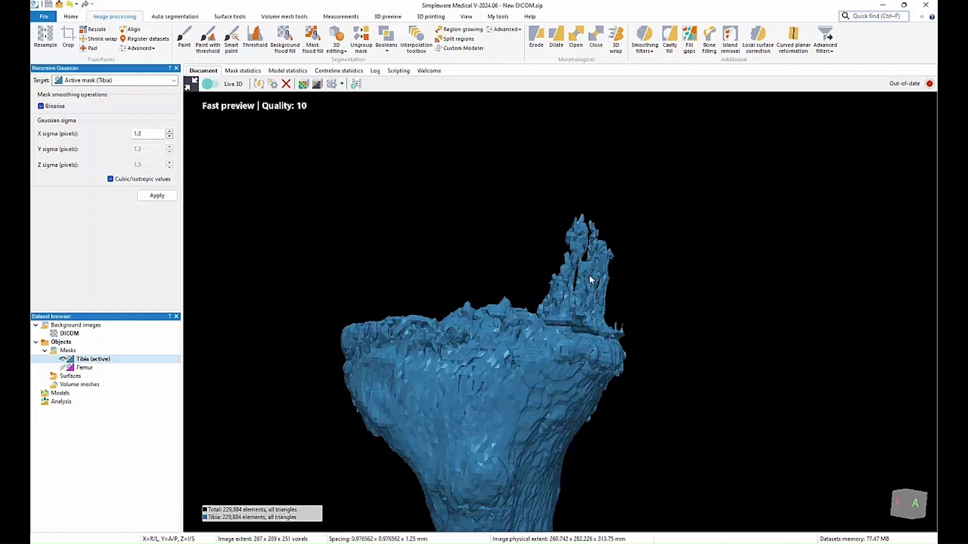
pyautogui.click(259, 84)
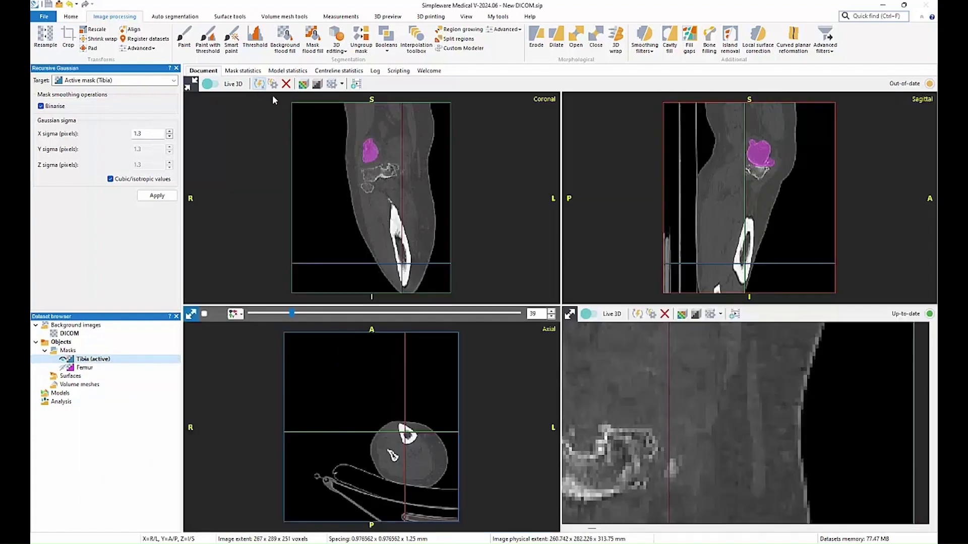
# Apply a 3D Mask flood fill on the main tibia body, replacing the Tibia mask to discard the disconnected fragments
pyautogui.moveTo(557, 344); pyautogui.dragTo(520, 307)
pyautogui.scroll(3, 542, 274)
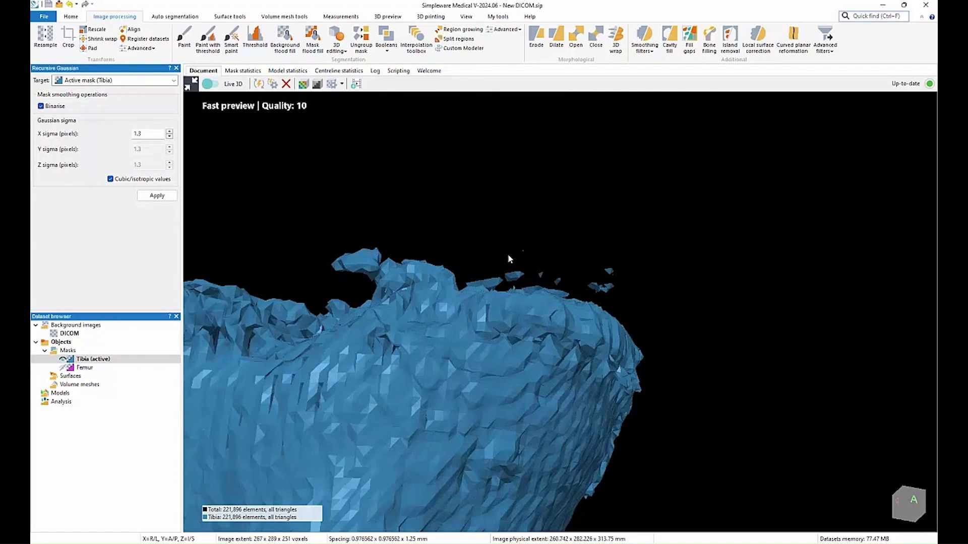
pyautogui.click(316, 51)
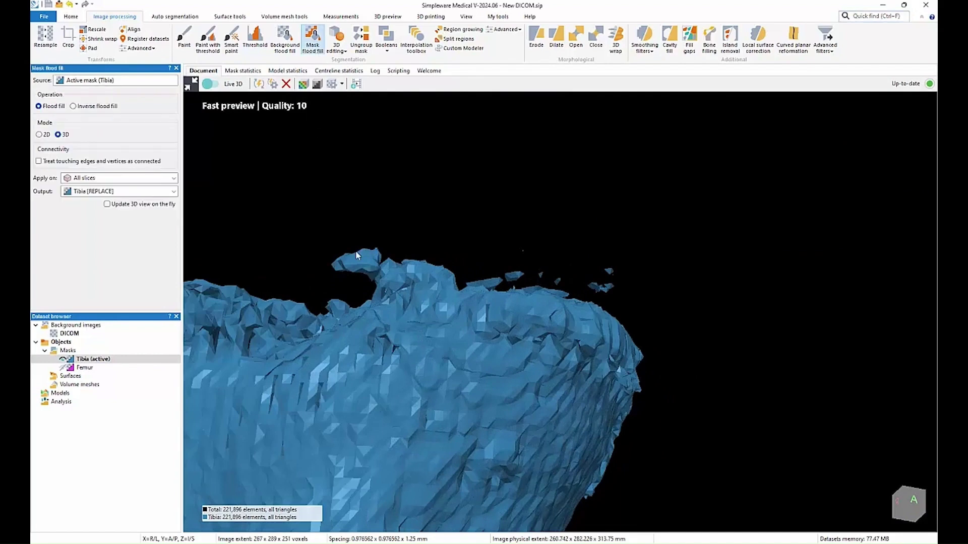
pyautogui.click(446, 334)
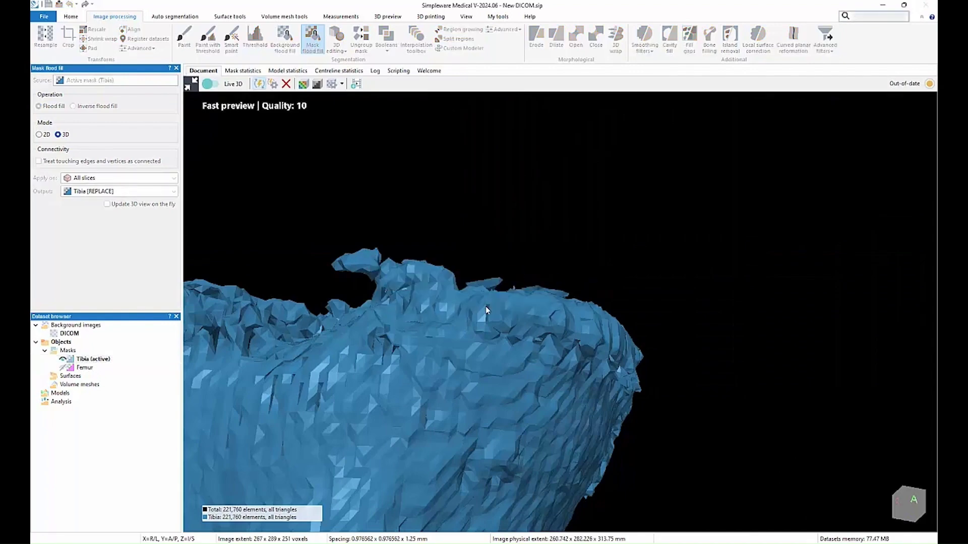
pyautogui.moveTo(461, 277); pyautogui.dragTo(424, 253)
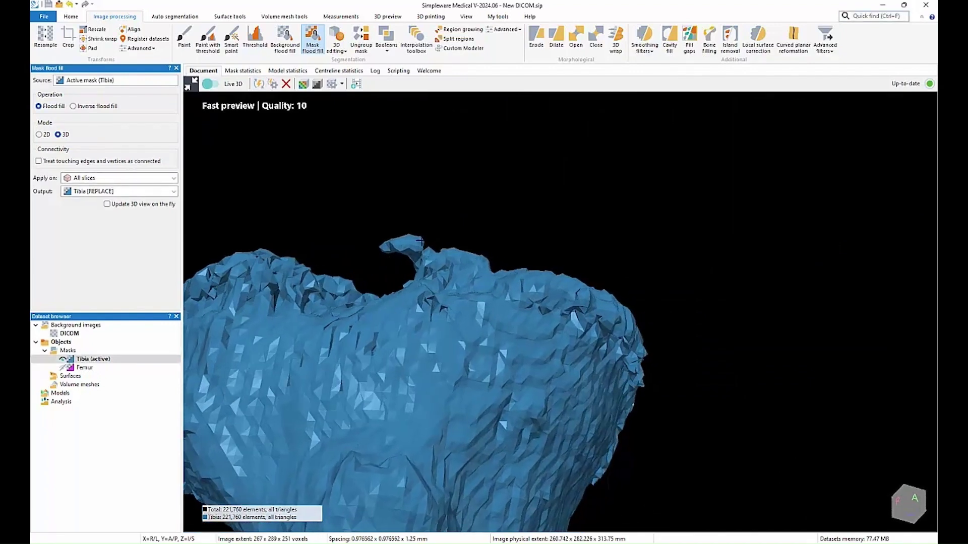
pyautogui.click(177, 68)
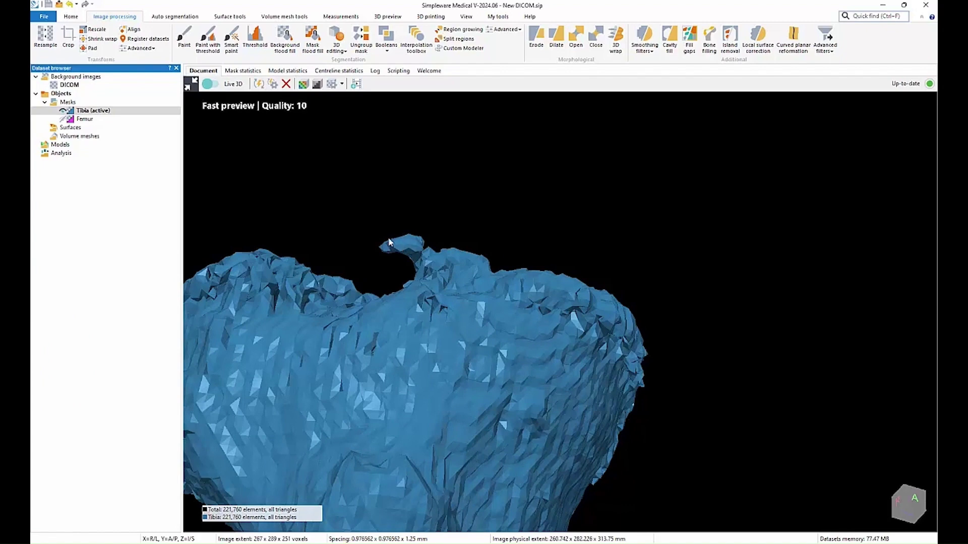
# Delete the hooked spur above the tibial plateau with a Simple 3D editing polygon and inspect the enlarged 3D preview
pyautogui.click(192, 84)
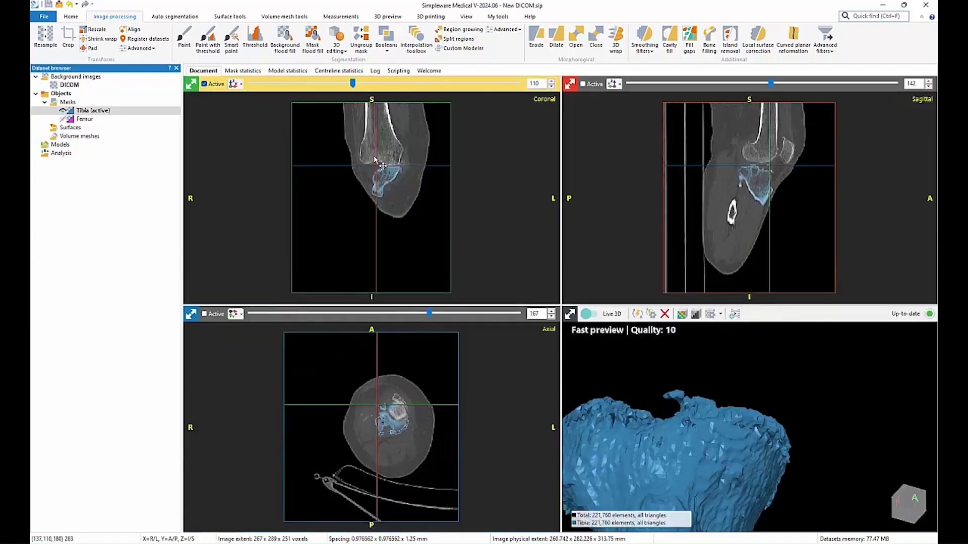
pyautogui.scroll(6, 374, 158)
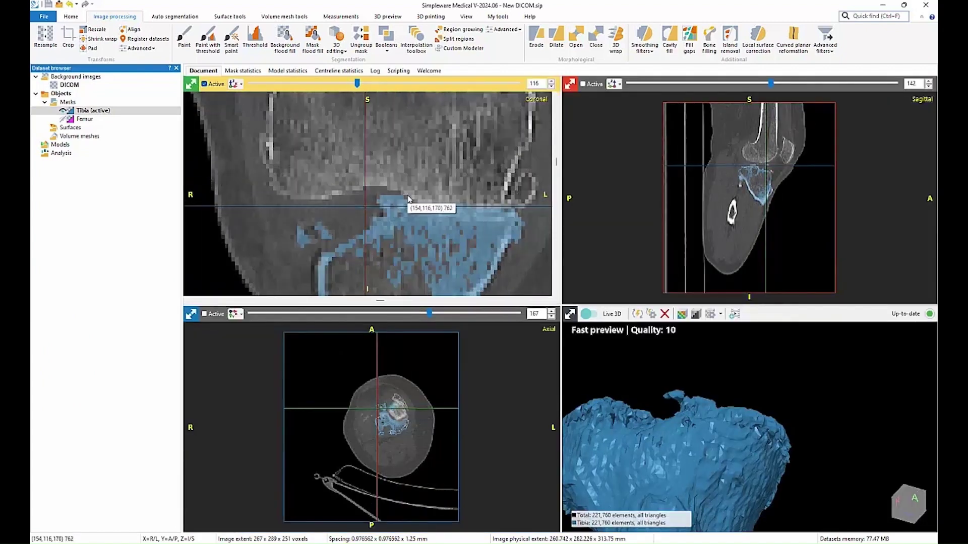
pyautogui.scroll(-3, 408, 198)
pyautogui.click(185, 49)
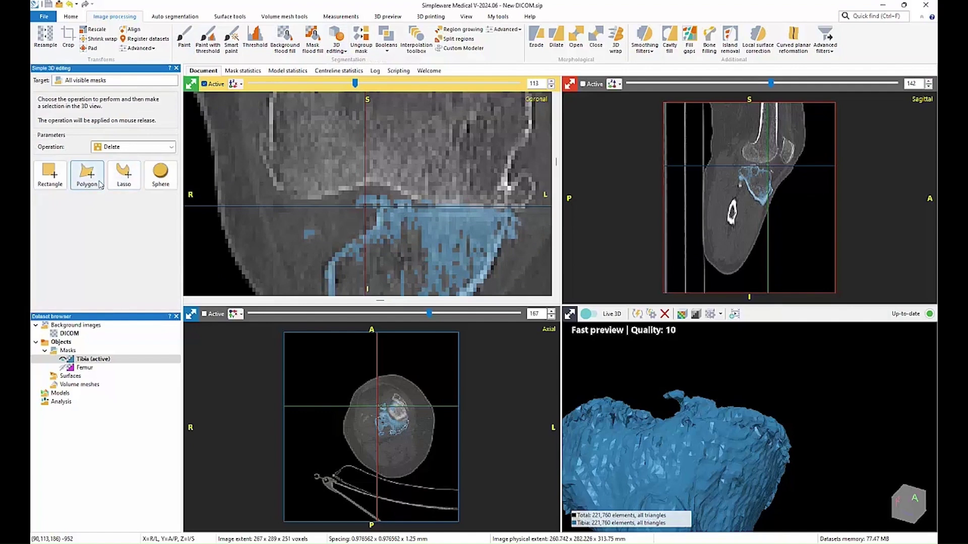
pyautogui.click(99, 184)
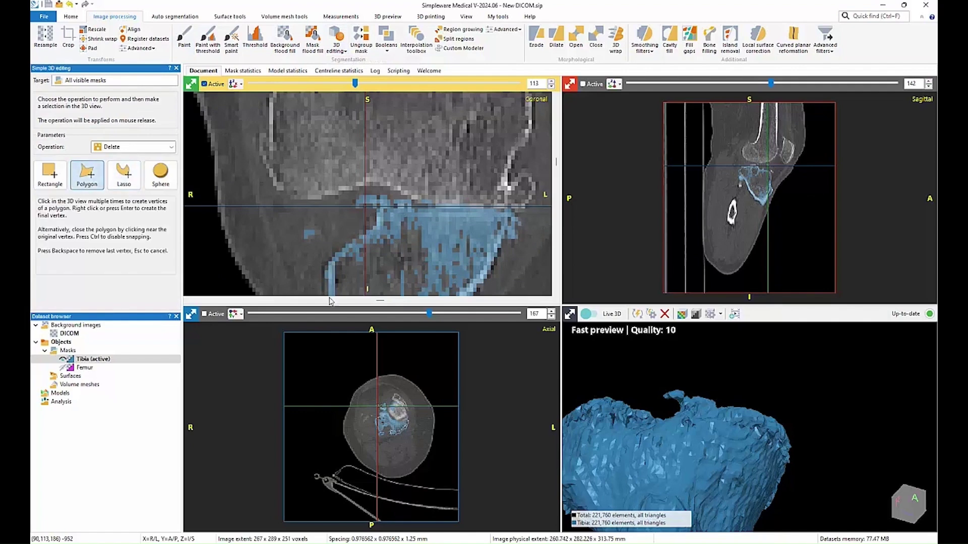
pyautogui.click(689, 395)
pyautogui.click(684, 378)
pyautogui.click(671, 377)
pyautogui.click(657, 384)
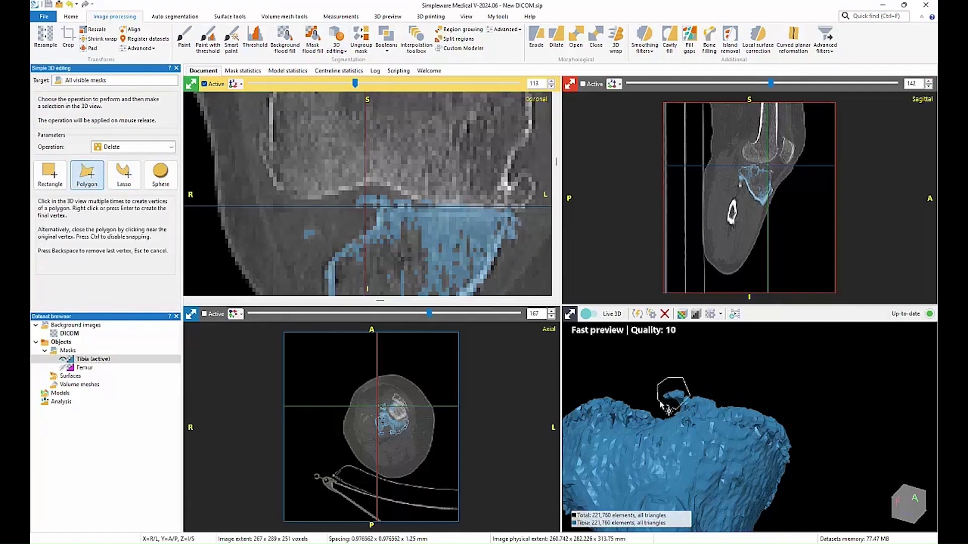
pyautogui.rightClick(661, 403)
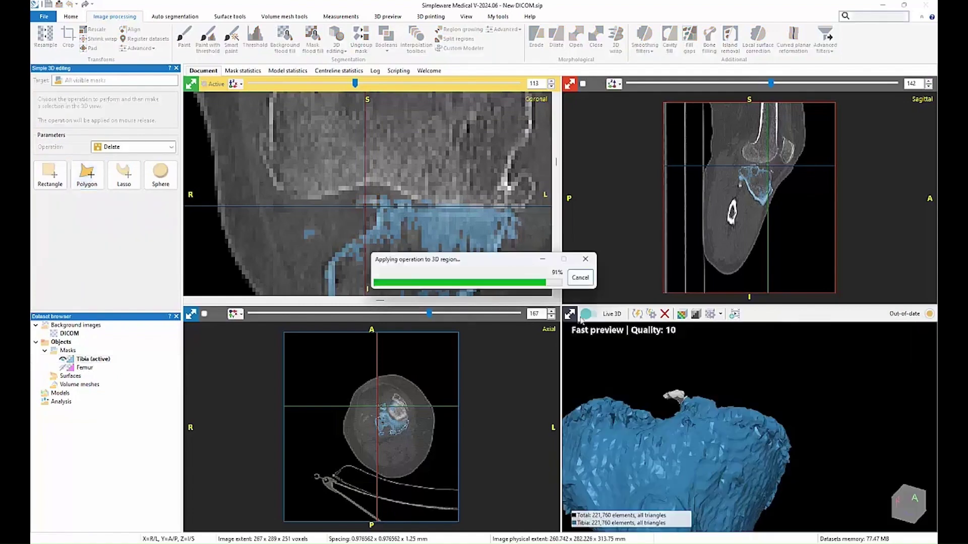
pyautogui.click(569, 314)
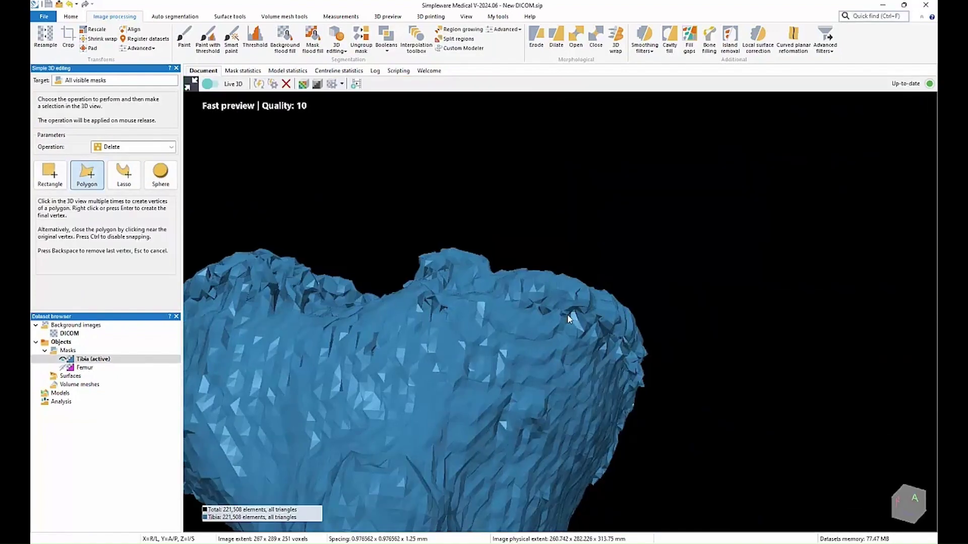
pyautogui.scroll(-5, 567, 314)
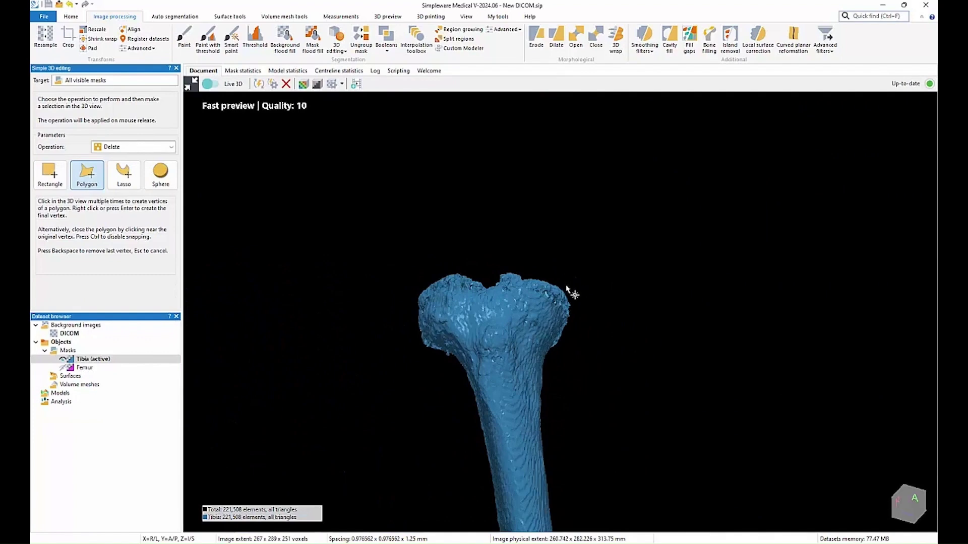
pyautogui.press('Escape')
# Apply Bone filling to the Tibia mask and accept the research-use notice
pyautogui.moveTo(558, 259); pyautogui.dragTo(552, 207)
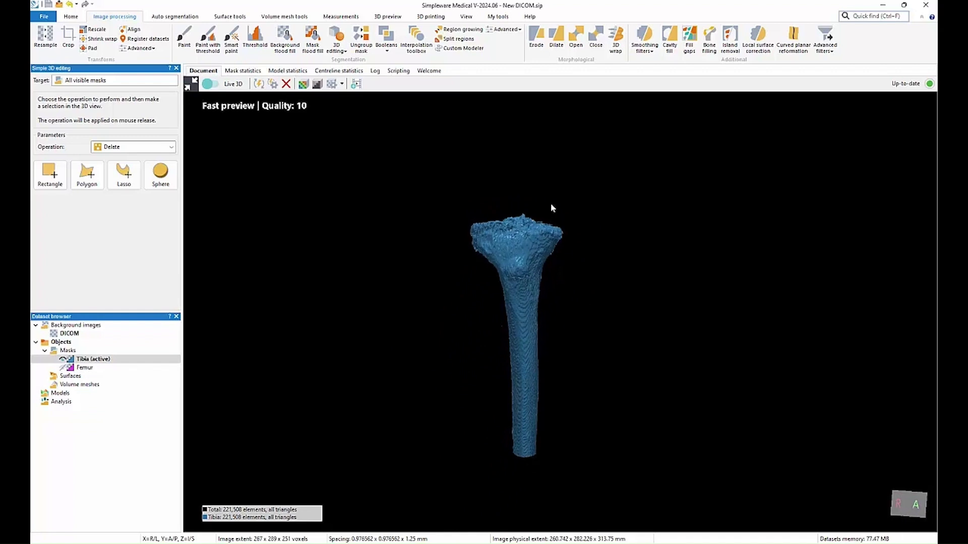
pyautogui.moveTo(586, 165); pyautogui.dragTo(581, 186, button='middle')
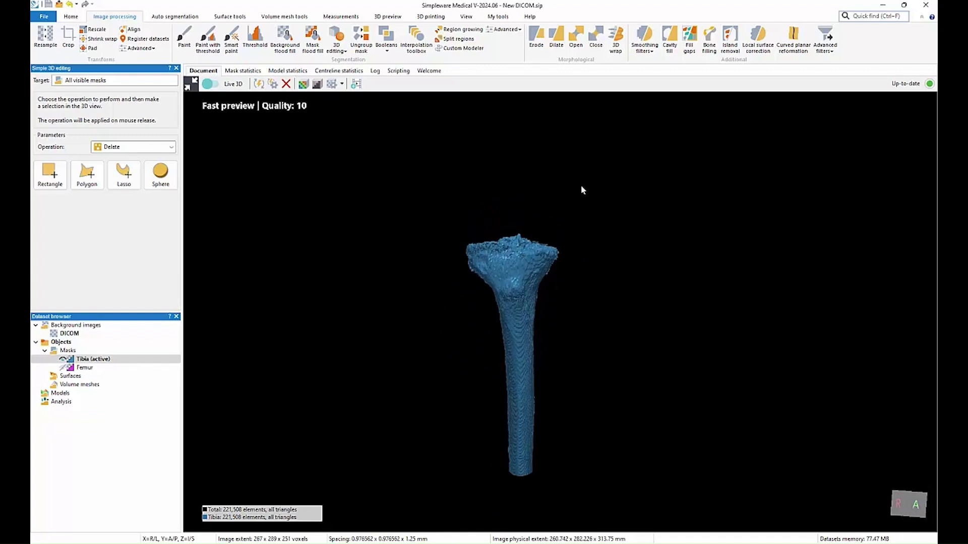
pyautogui.click(710, 45)
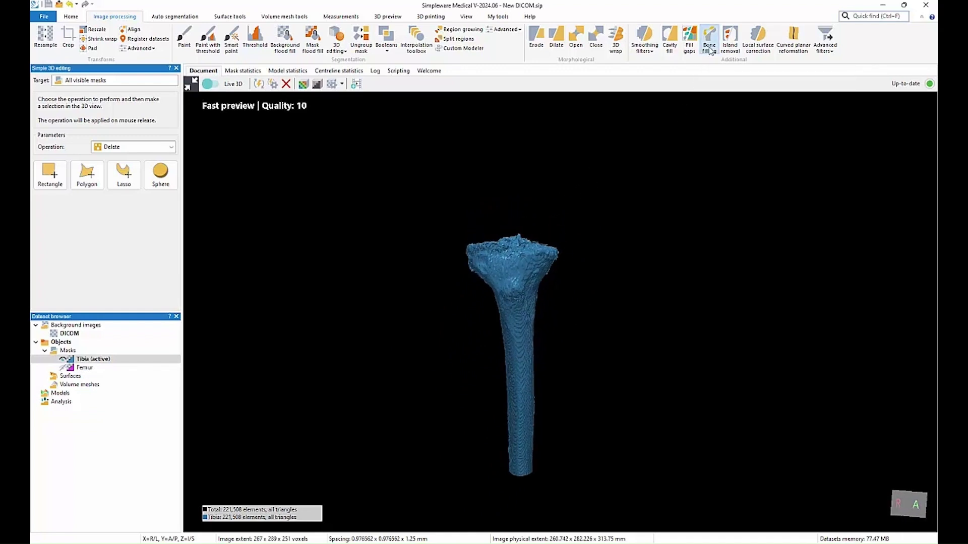
pyautogui.click(155, 99)
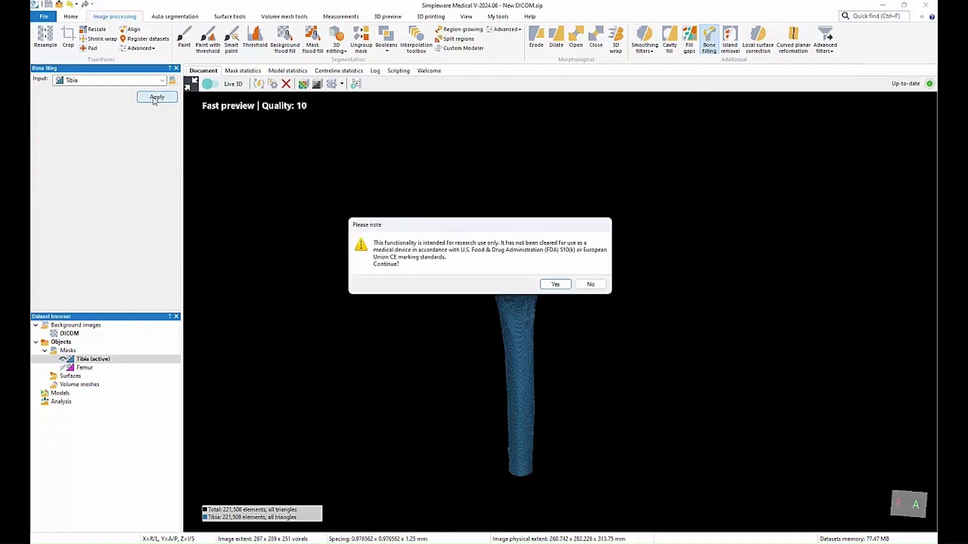
pyautogui.click(559, 285)
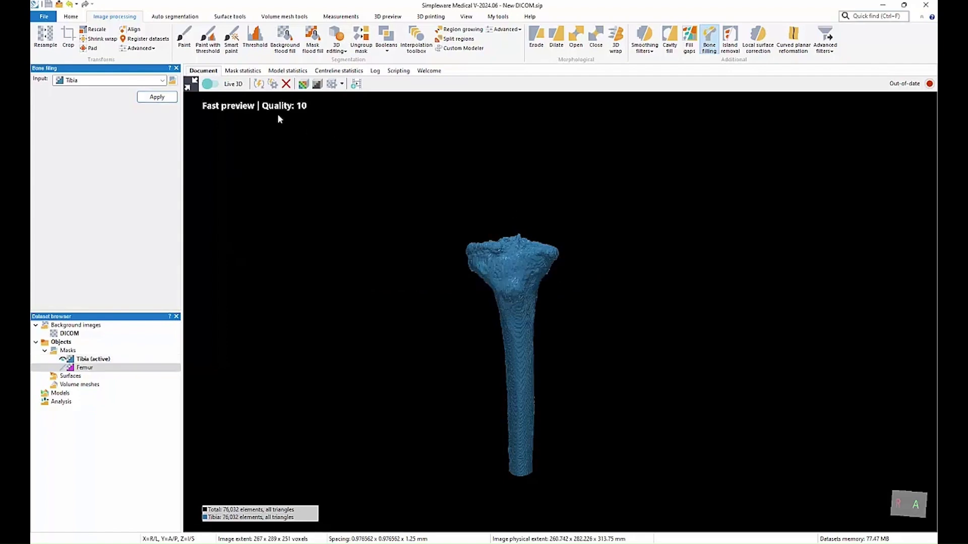
# Examine the filled interior of the Tibia mask through the enlarged sagittal slices, then restore the four-view layout
pyautogui.click(191, 84)
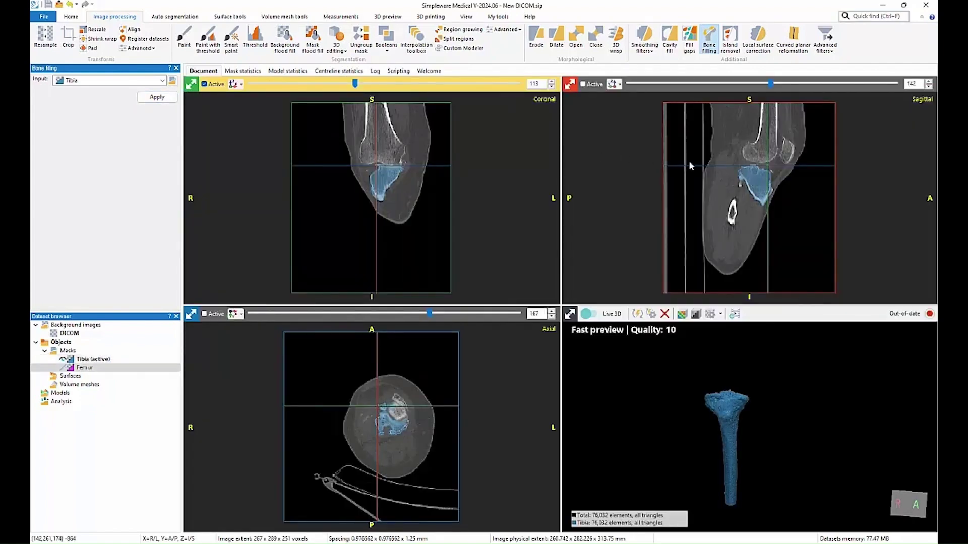
pyautogui.click(570, 83)
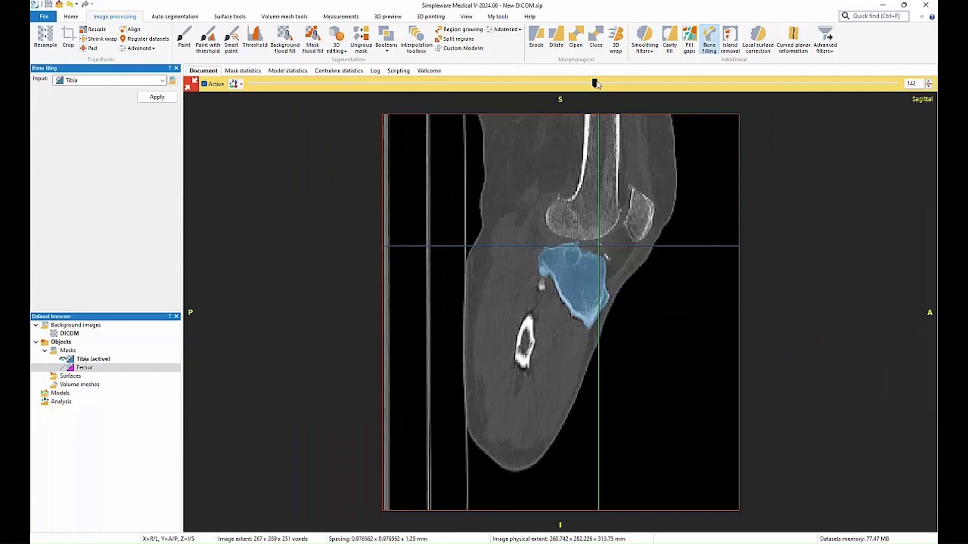
pyautogui.moveTo(596, 84)
pyautogui.mouseDown()
pyautogui.moveTo(564, 84)
pyautogui.moveTo(585, 86)
pyautogui.mouseUp()
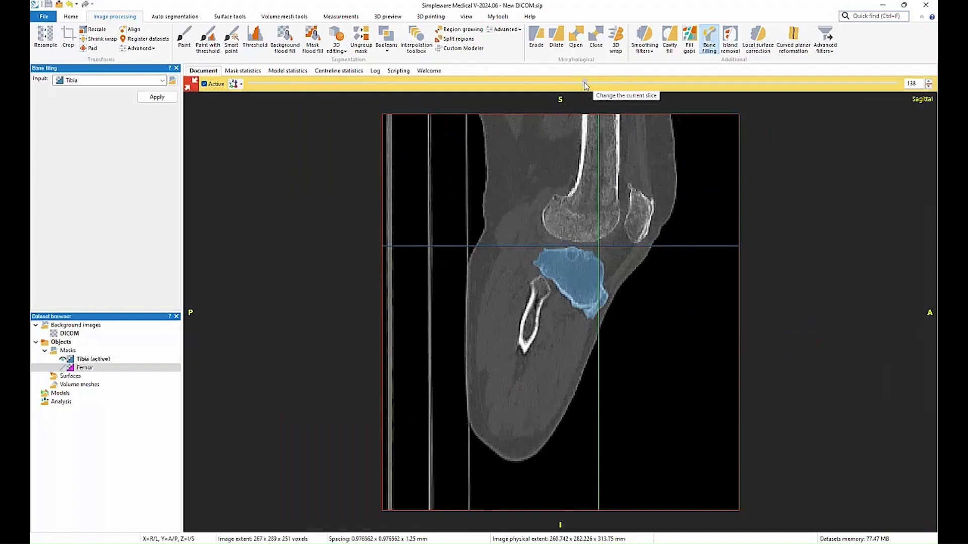
pyautogui.moveTo(585, 85); pyautogui.dragTo(387, 111)
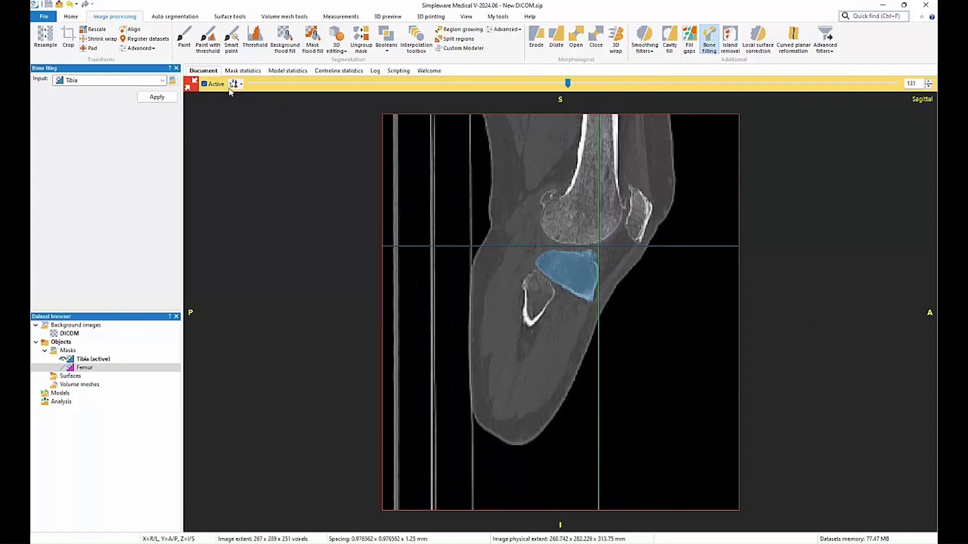
pyautogui.click(190, 84)
# Smooth the Tibia mask with a Recursive Gaussian filter at a cubic sigma of 1.3 pixels and enlarge the refreshed 3D preview
pyautogui.click(644, 48)
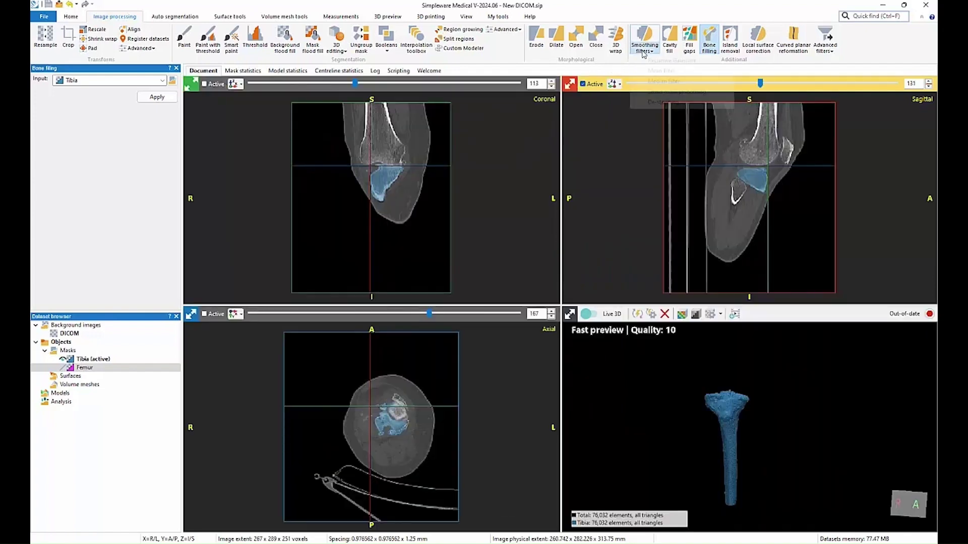
pyautogui.click(661, 61)
pyautogui.click(157, 195)
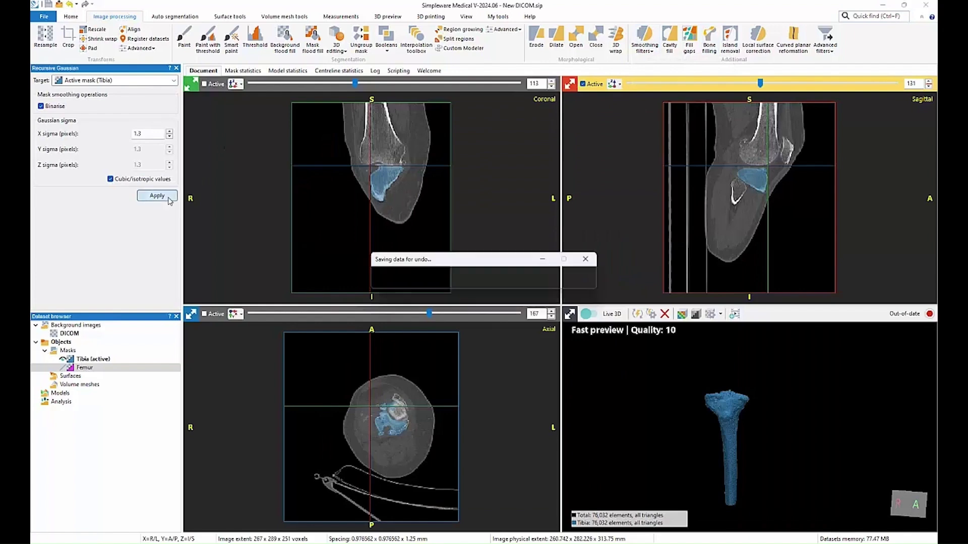
pyautogui.click(636, 314)
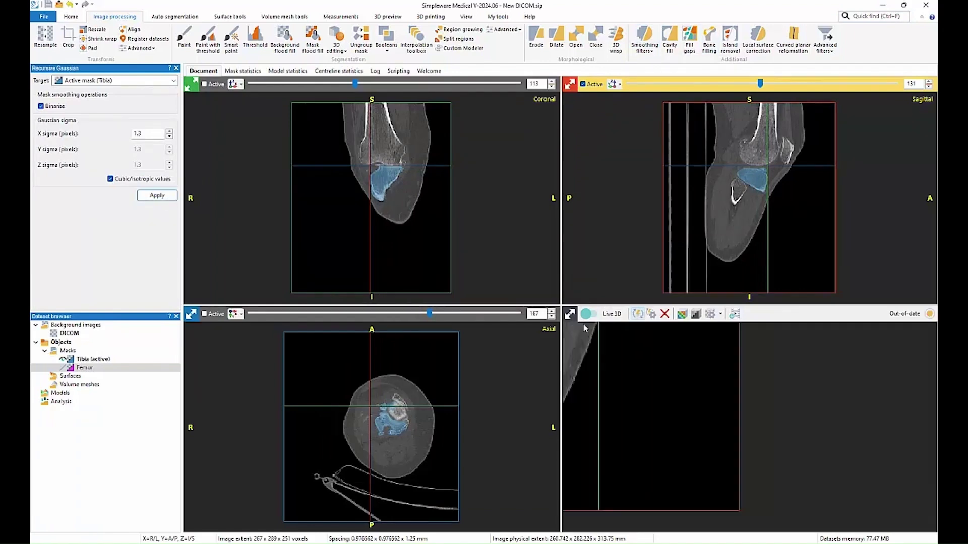
pyautogui.click(569, 313)
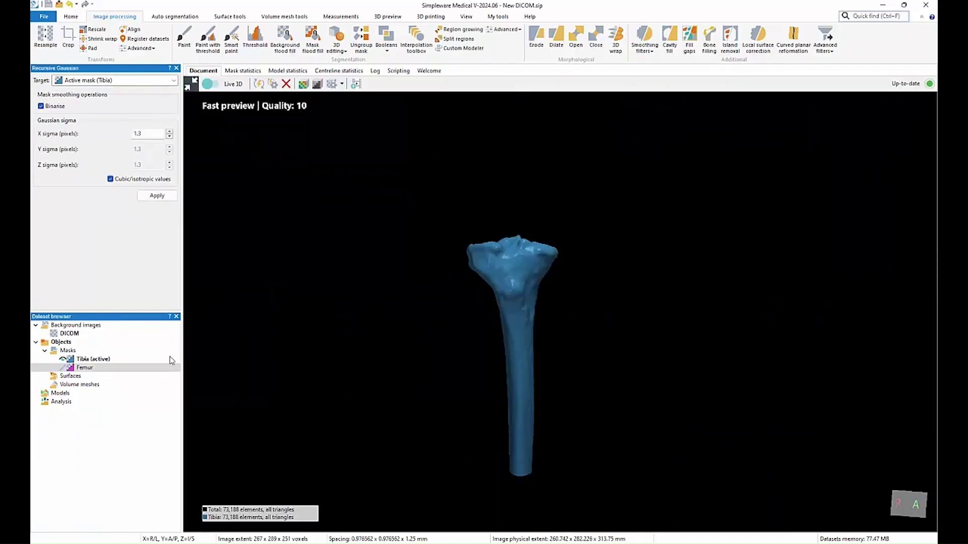
# Show the Femur mask alongside the Tibia, refresh the 3D preview and inspect both smoothed bones
pyautogui.click(63, 368)
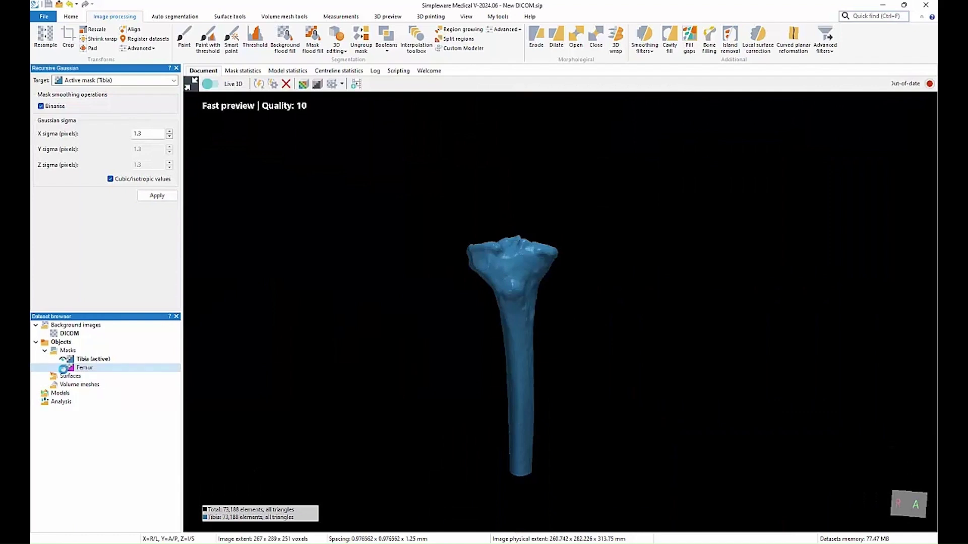
pyautogui.click(272, 84)
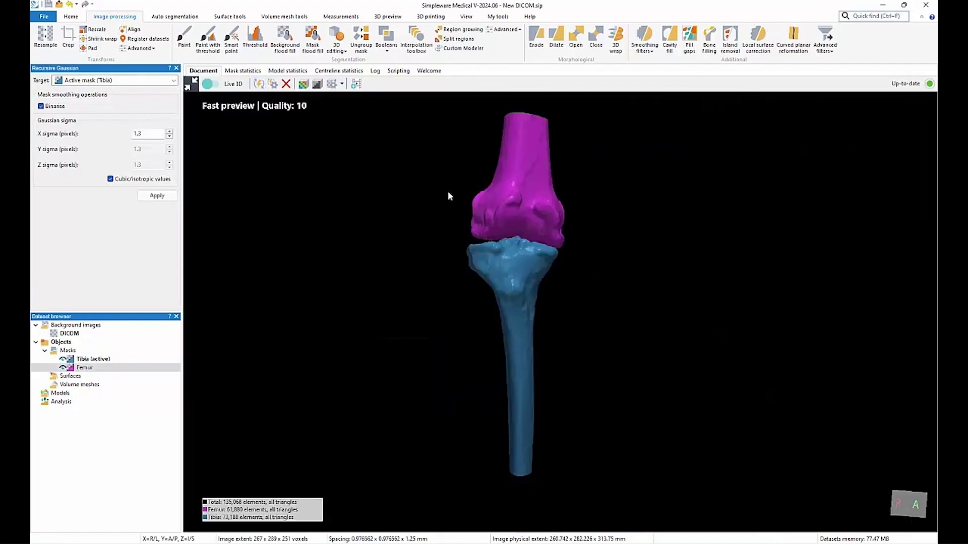
pyautogui.moveTo(450, 195); pyautogui.dragTo(469, 202)
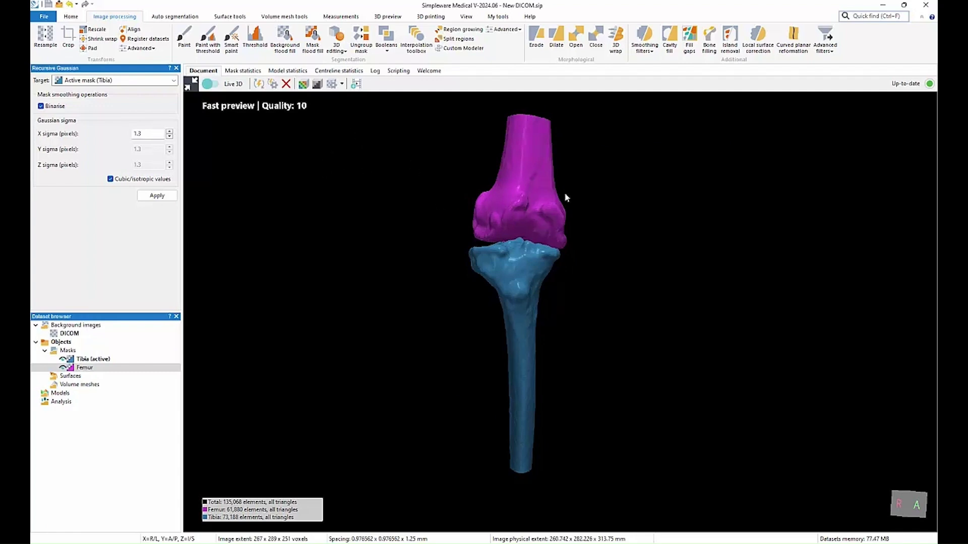
pyautogui.moveTo(499, 168); pyautogui.dragTo(521, 200)
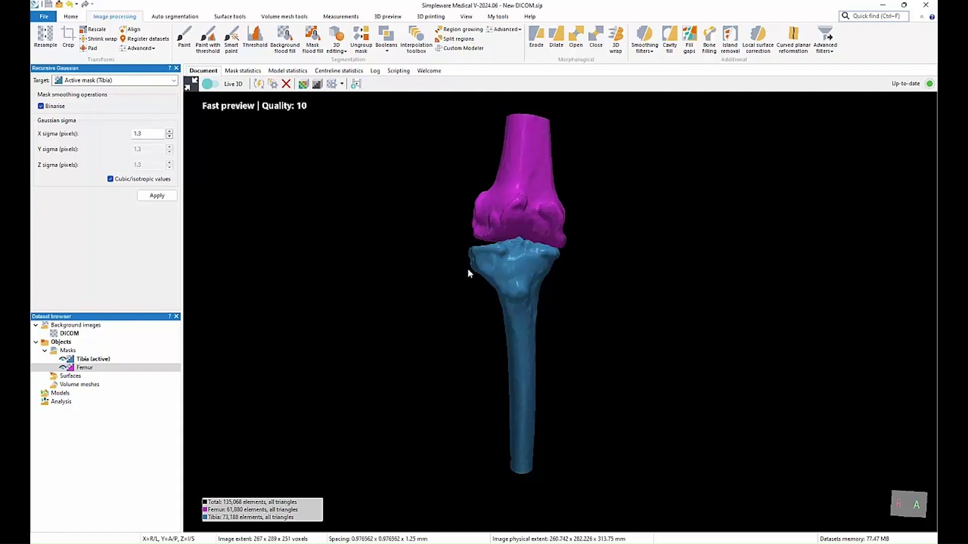
# Auto-segment the knee from the DICOM background with Knee CT, excluding the patella and fibula and keeping landmark creation on, and accept the research-use notice
pyautogui.click(188, 19)
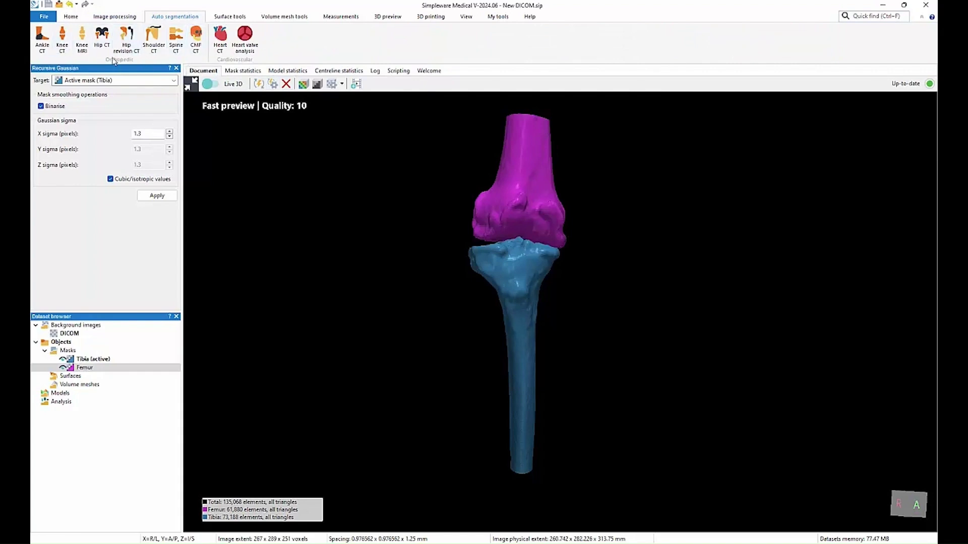
pyautogui.click(64, 43)
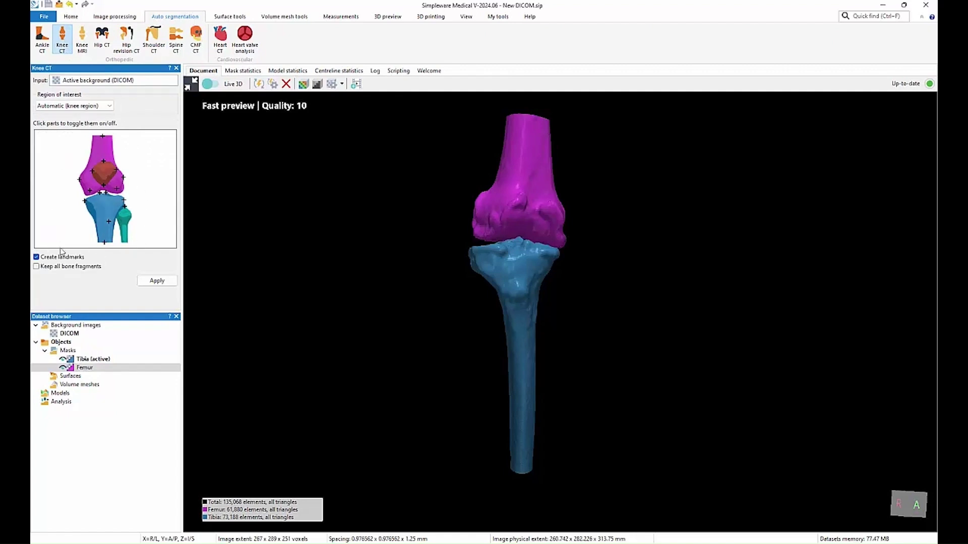
pyautogui.click(106, 176)
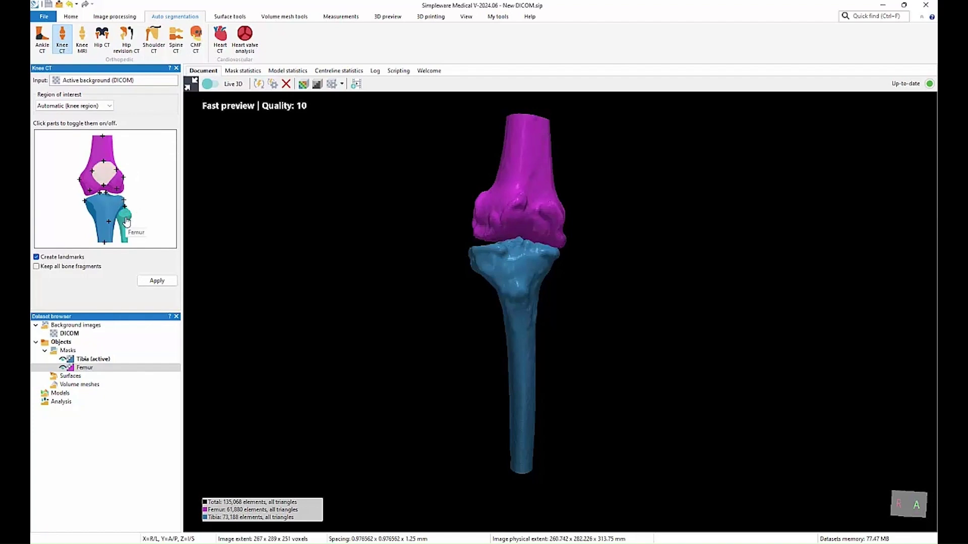
pyautogui.click(126, 222)
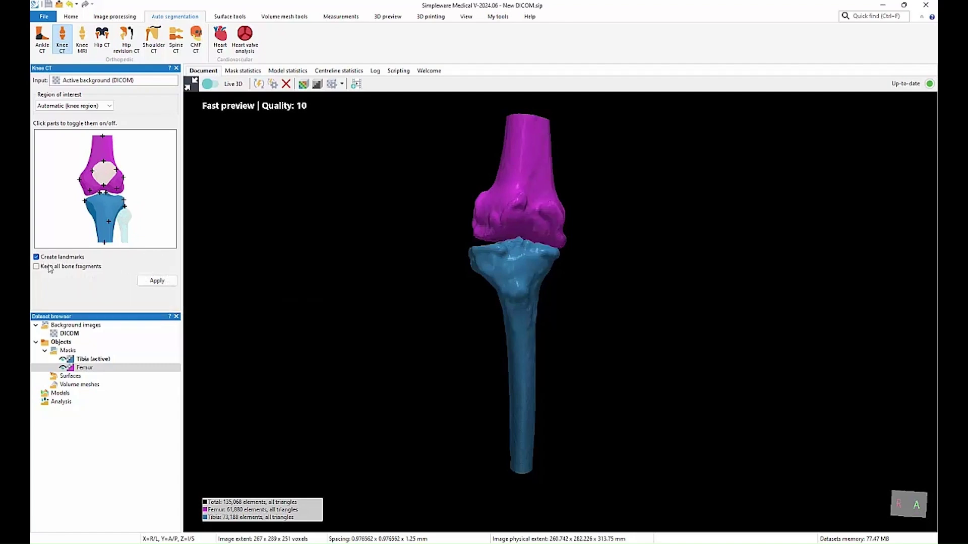
pyautogui.click(162, 285)
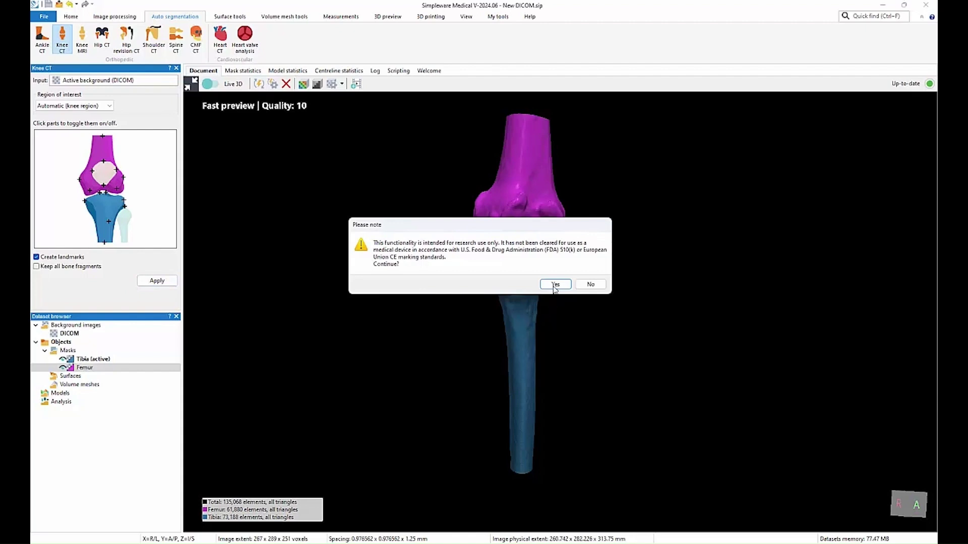
pyautogui.click(555, 285)
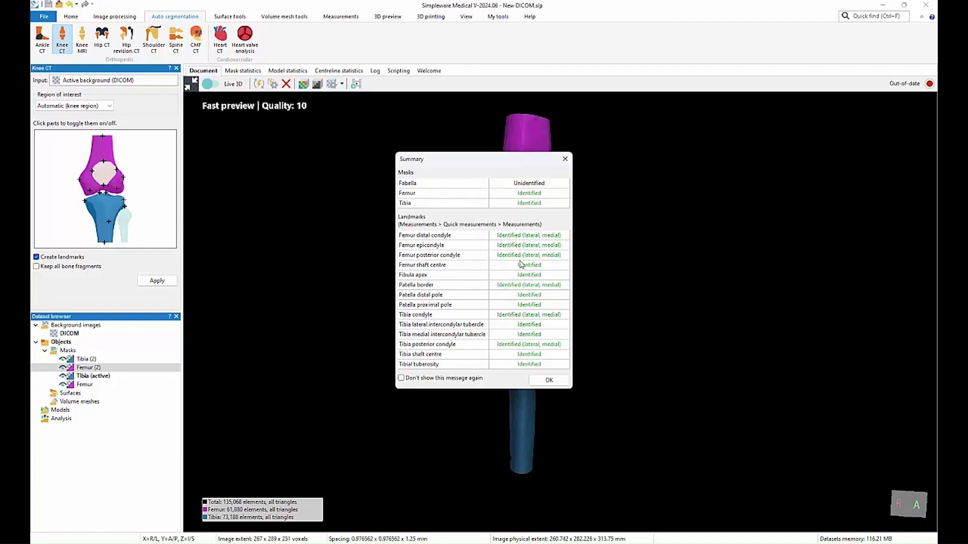
pyautogui.click(549, 380)
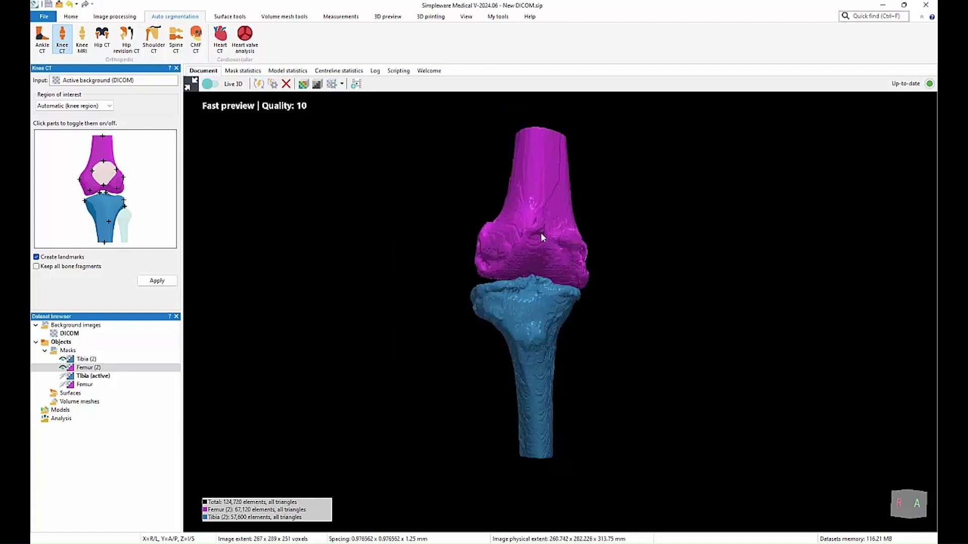
# Smooth the auto-segmented Tibia (2) mask with a Recursive Gaussian filter at a cubic sigma of 1.3 pixels
pyautogui.moveTo(558, 304); pyautogui.dragTo(547, 353)
pyautogui.scroll(2, 557, 343)
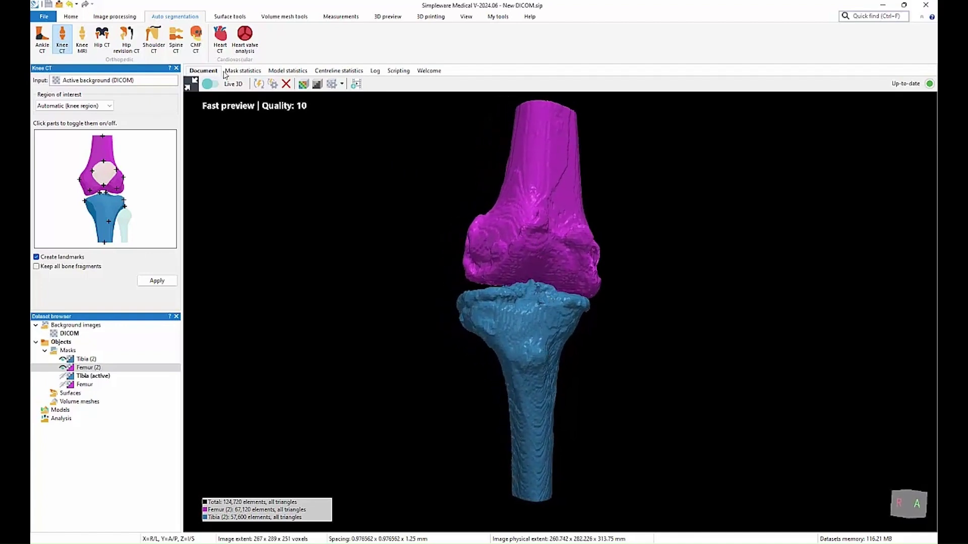
pyautogui.click(125, 19)
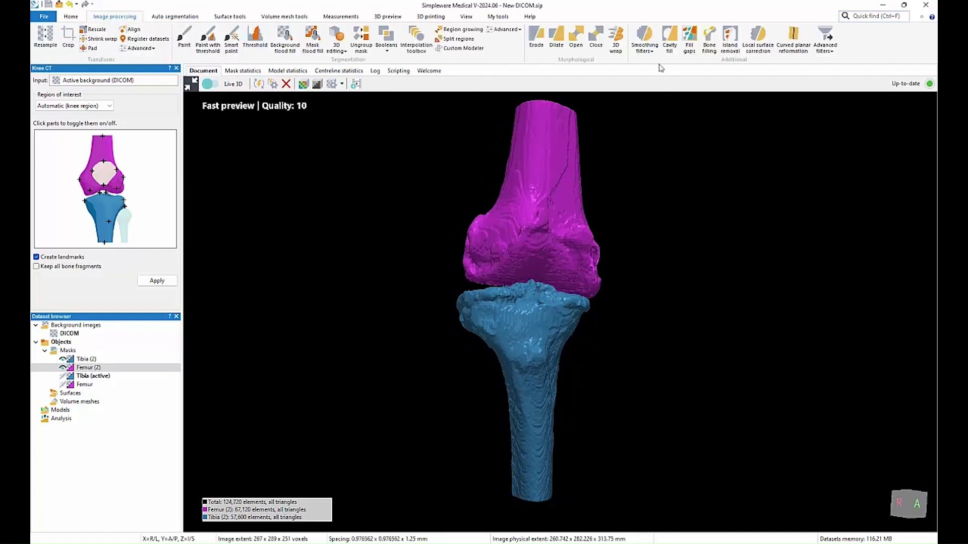
pyautogui.click(645, 49)
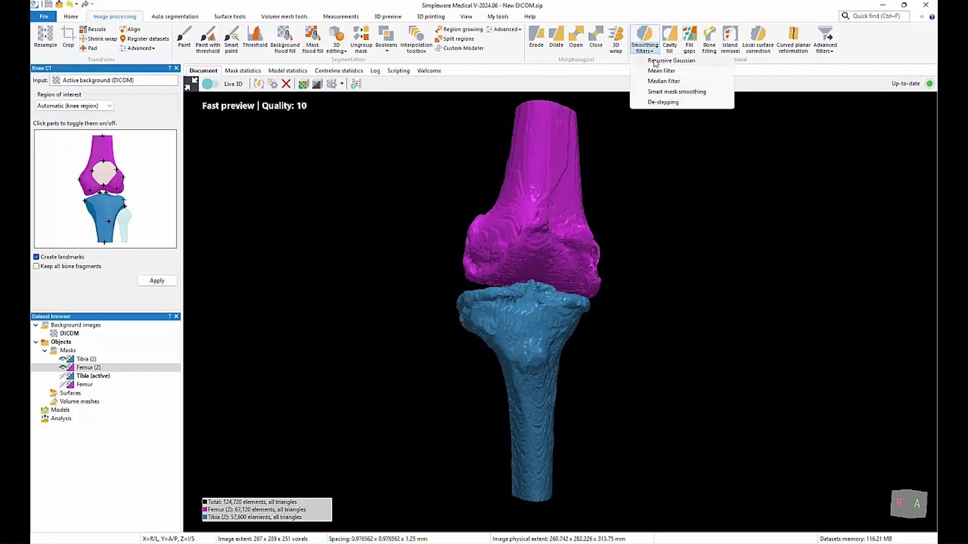
pyautogui.click(655, 62)
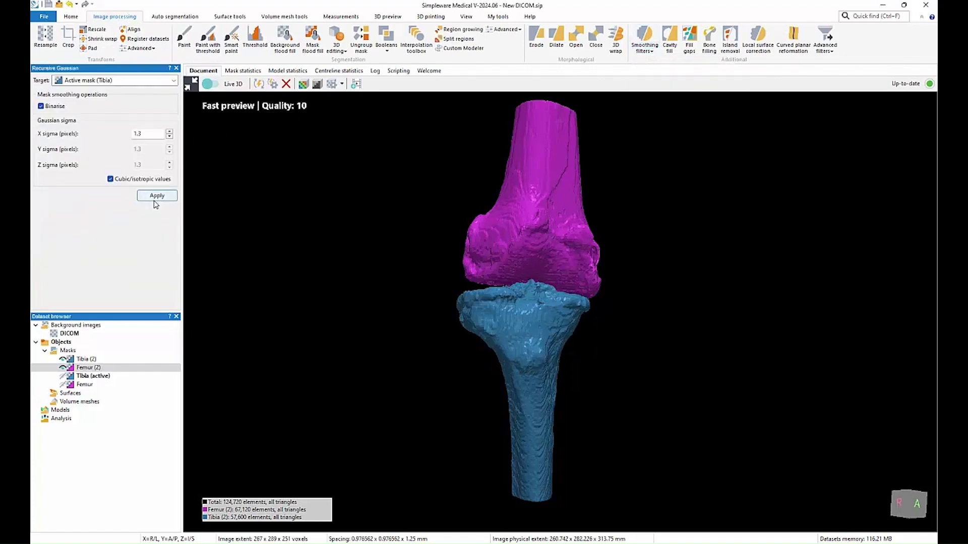
pyautogui.click(158, 198)
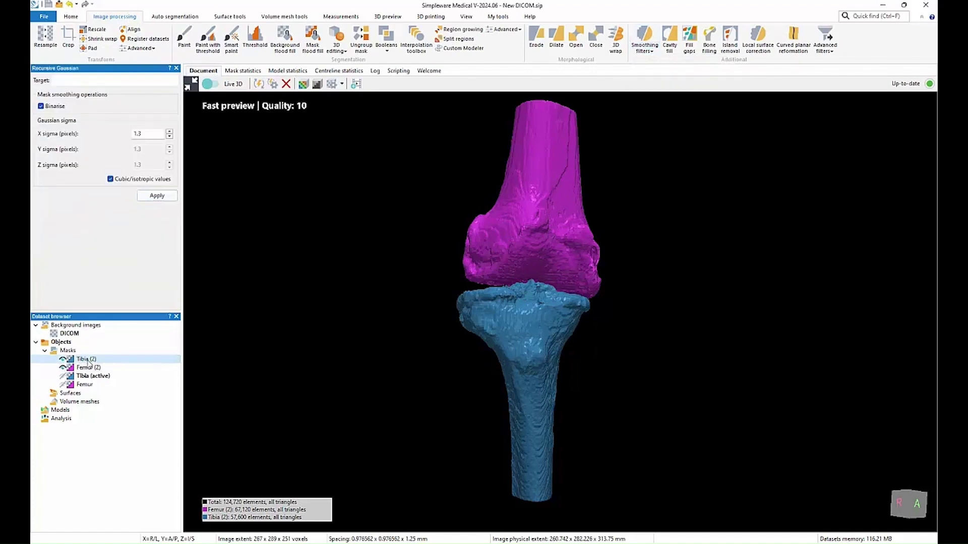
pyautogui.click(164, 198)
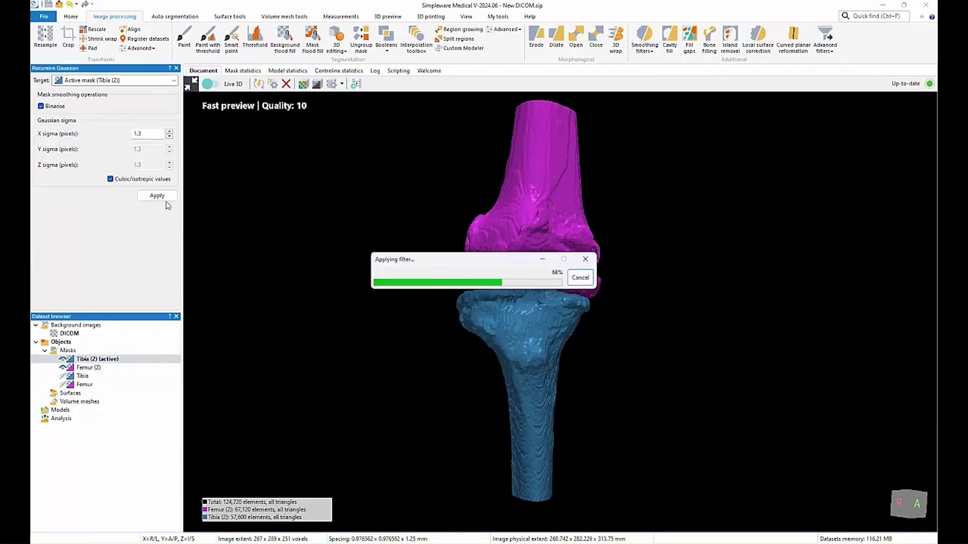
# Apply the Recursive Gaussian filter at a cubic sigma of 1.3 pixels to the Femur (2) mask and refresh the 3D preview
pyautogui.click(86, 368)
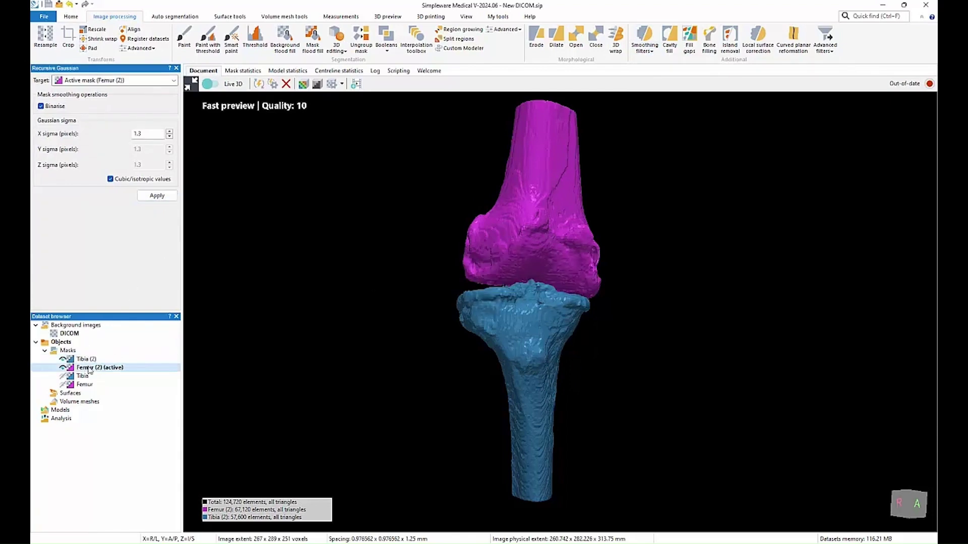
pyautogui.click(158, 197)
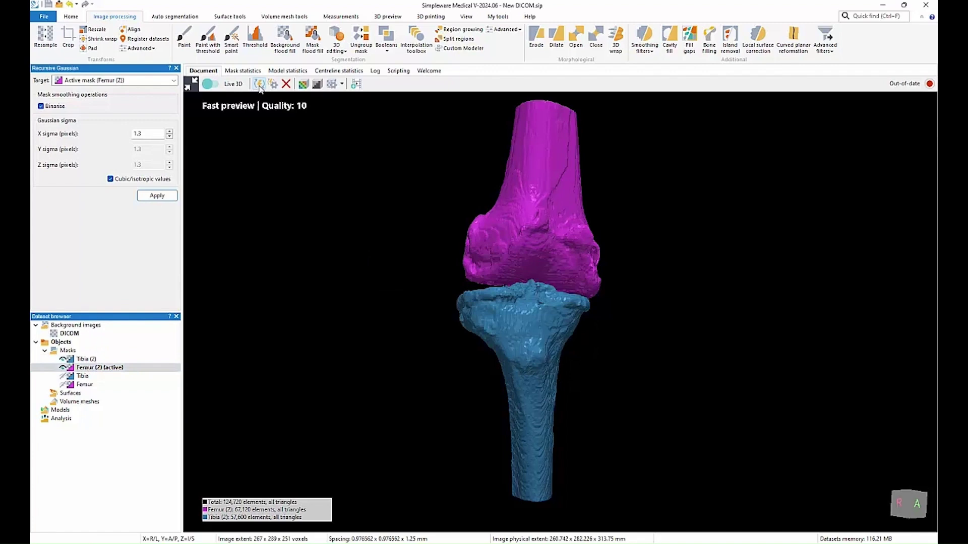
pyautogui.click(190, 83)
pyautogui.click(569, 314)
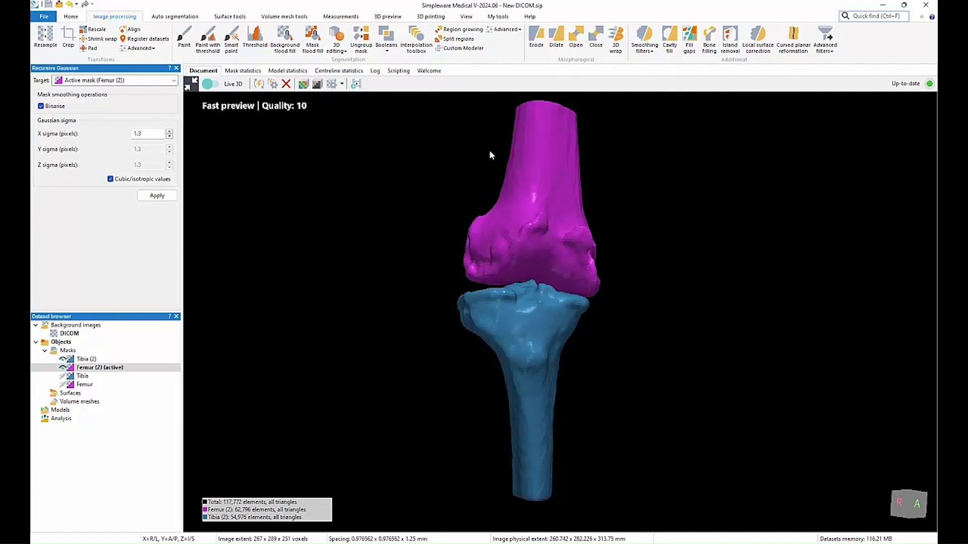
# Configure the surface model to decimate masks to a global maximum of 100,000 triangles
pyautogui.click(396, 20)
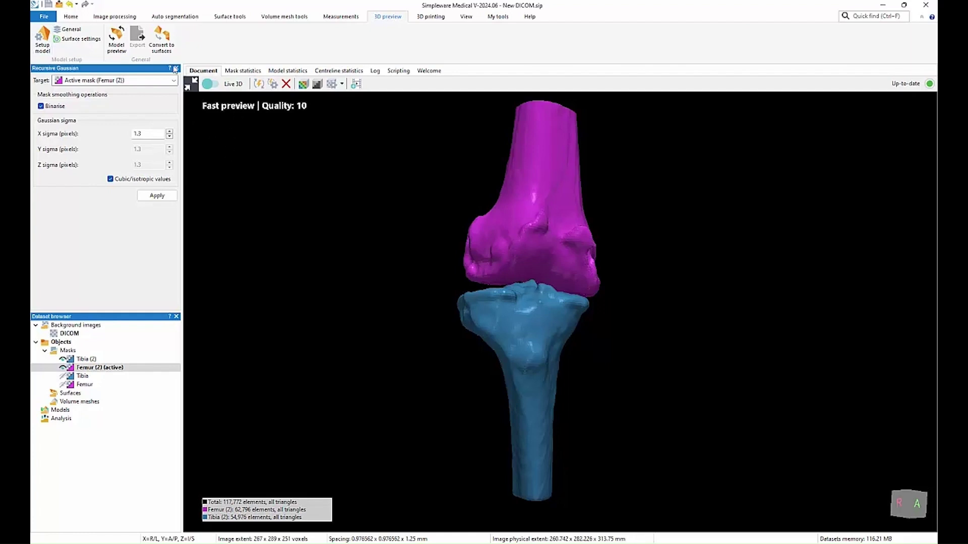
pyautogui.click(46, 51)
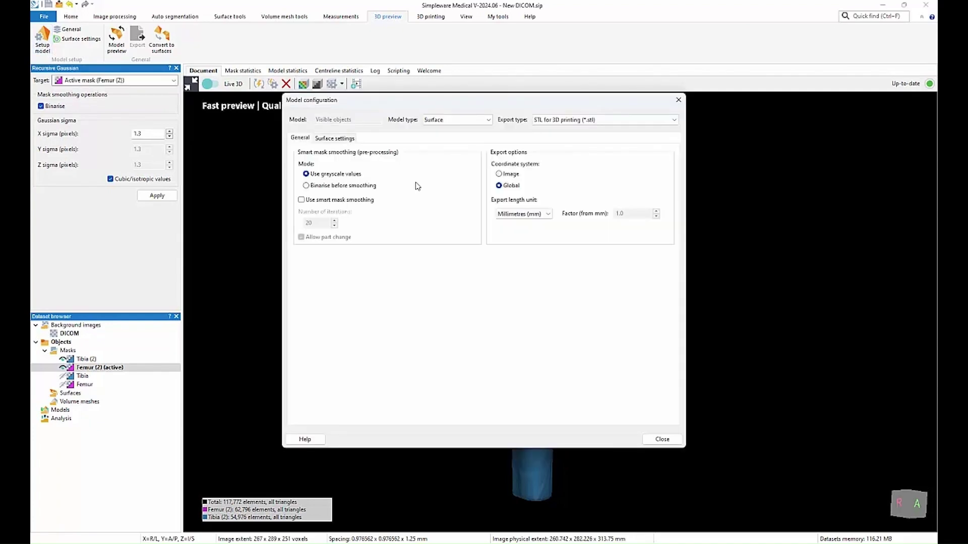
pyautogui.click(332, 139)
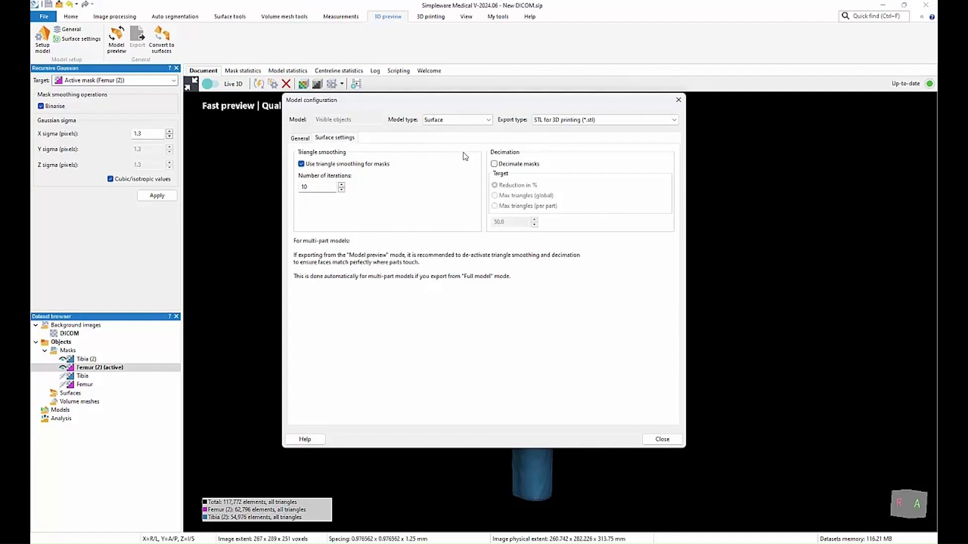
pyautogui.click(500, 165)
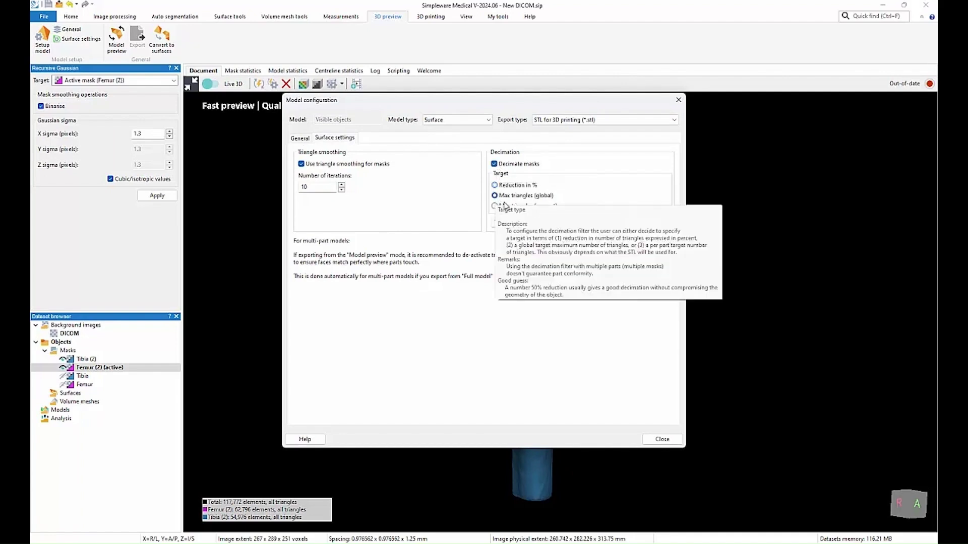
pyautogui.click(495, 196)
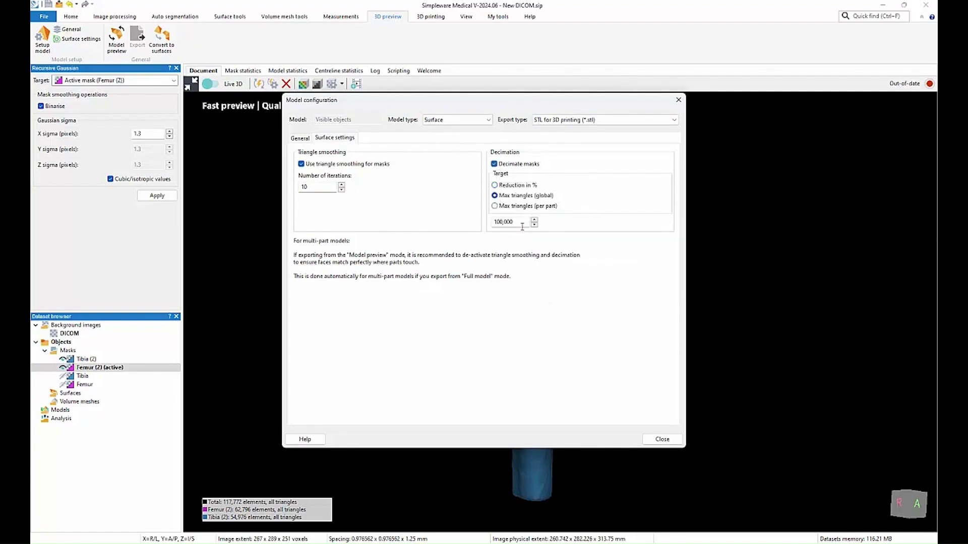
pyautogui.click(659, 440)
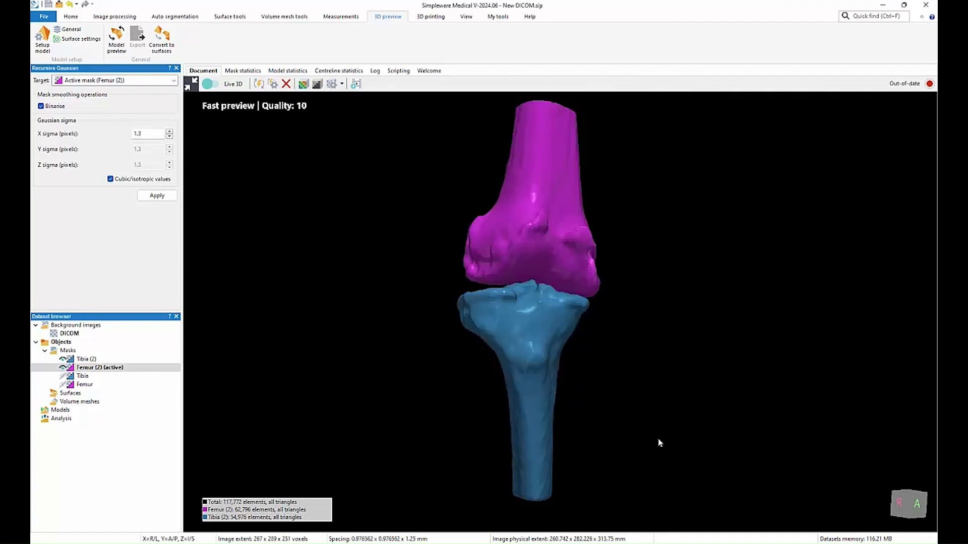
# Generate the model preview and inspect the decimated triangle mesh around the knee joint in wireframe, then restore solid shading
pyautogui.click(117, 49)
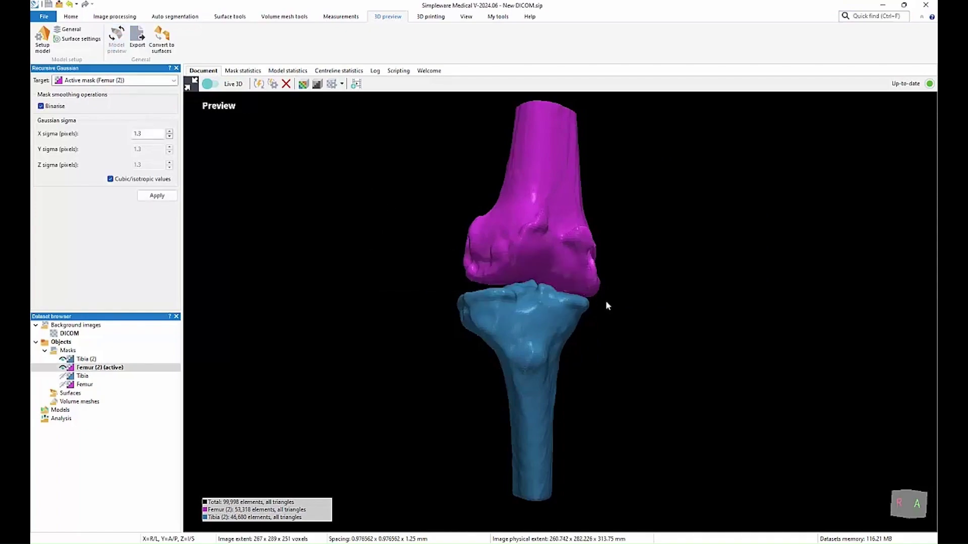
pyautogui.press('w')
pyautogui.scroll(5, 630, 302)
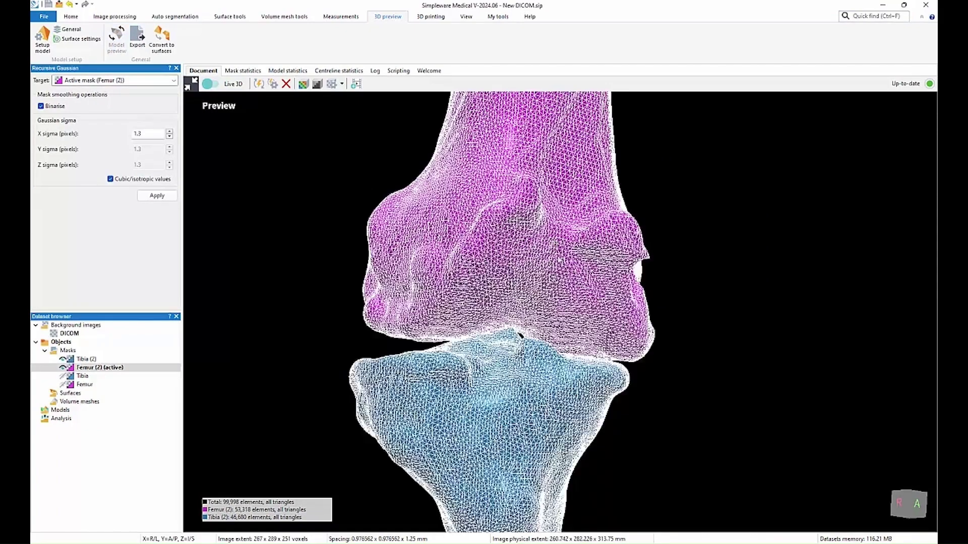
pyautogui.moveTo(520, 286); pyautogui.dragTo(561, 285)
pyautogui.press('w')
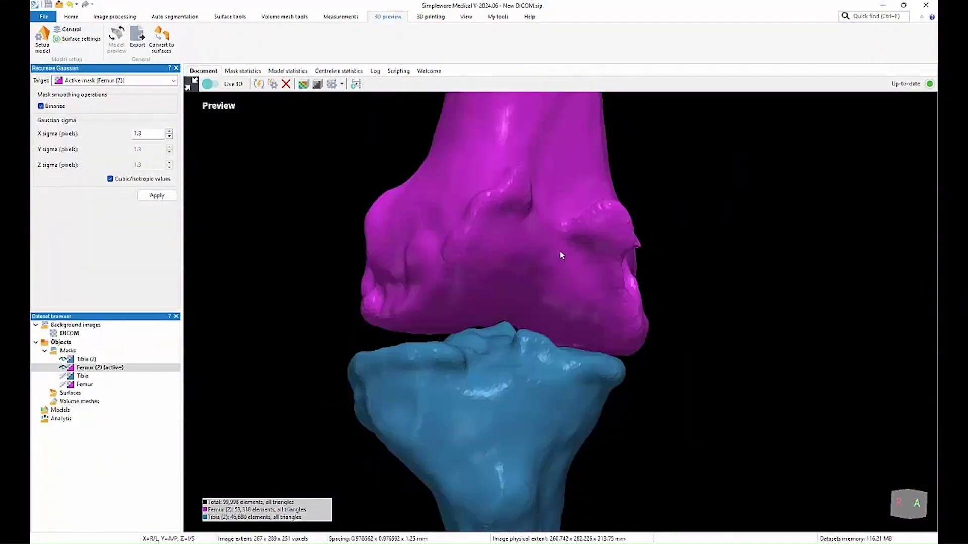
# Convert the Tibia (2) and Femur (2) parts to surfaces and hide both source masks
pyautogui.click(161, 39)
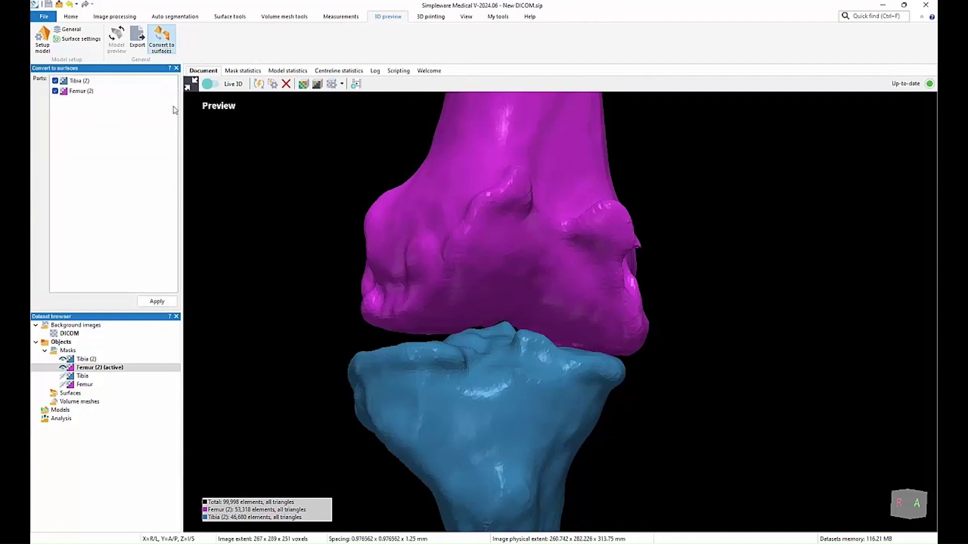
pyautogui.click(163, 300)
pyautogui.click(63, 359)
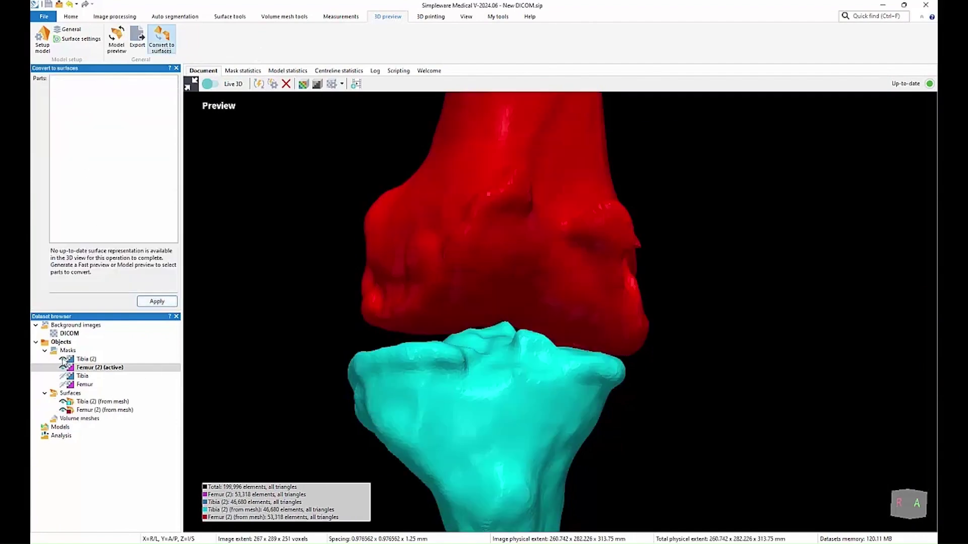
pyautogui.click(63, 367)
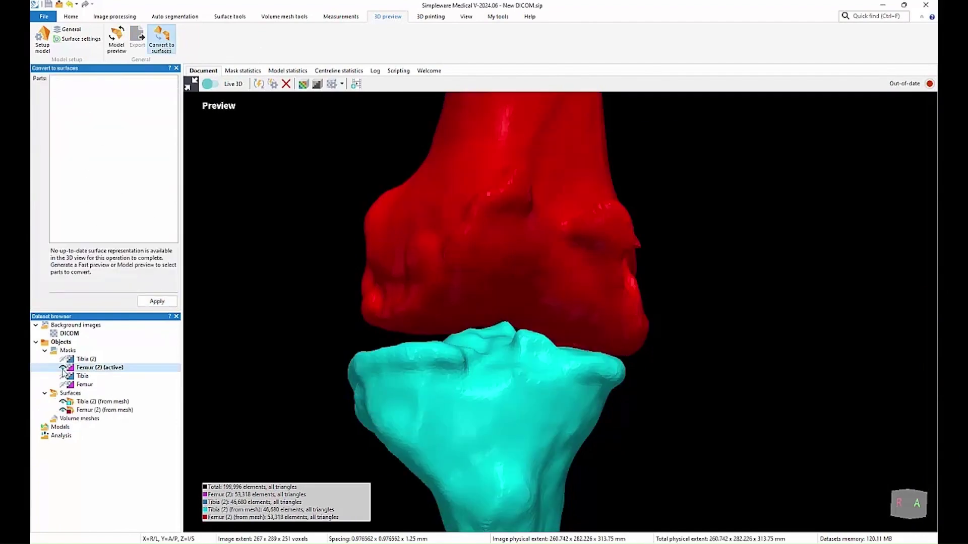
# Rename the Tibia (2) surface as Synopsys Tibia
pyautogui.click(93, 403)
pyautogui.click(99, 403)
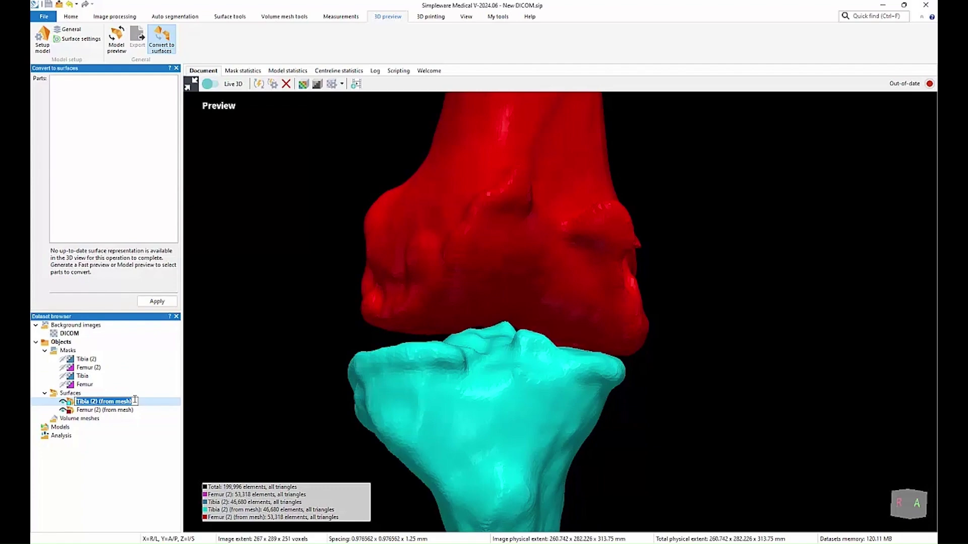
pyautogui.write('Synopsys')
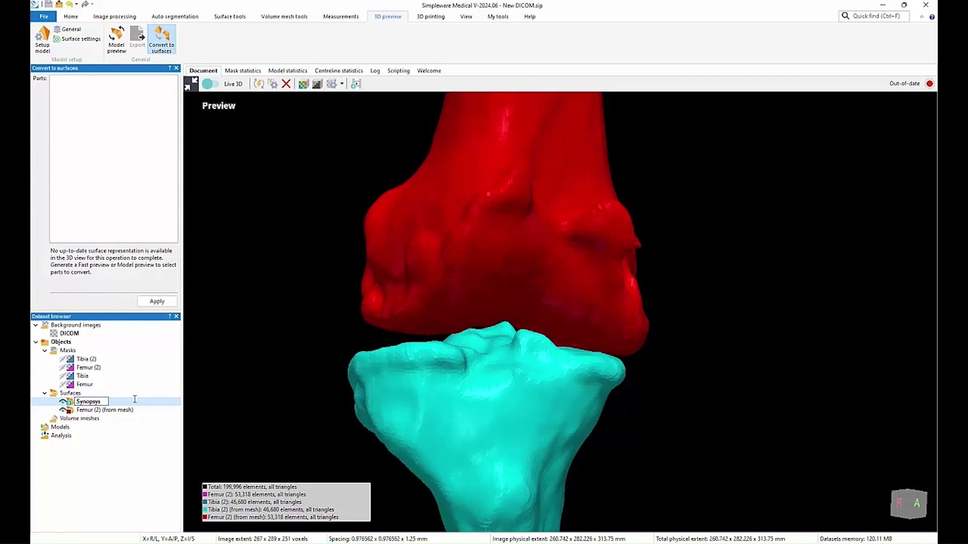
pyautogui.write(' Tibia')
pyautogui.press('Return')
# Rename the Femur (2) surface as Synopsys Femur
pyautogui.press('Down')
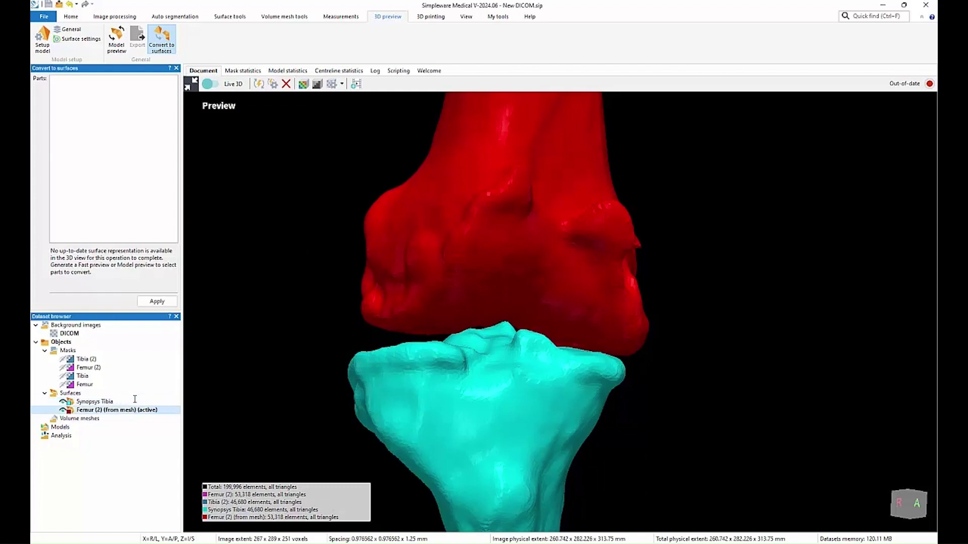
pyautogui.press('F2')
pyautogui.write('Synopsys Fe')
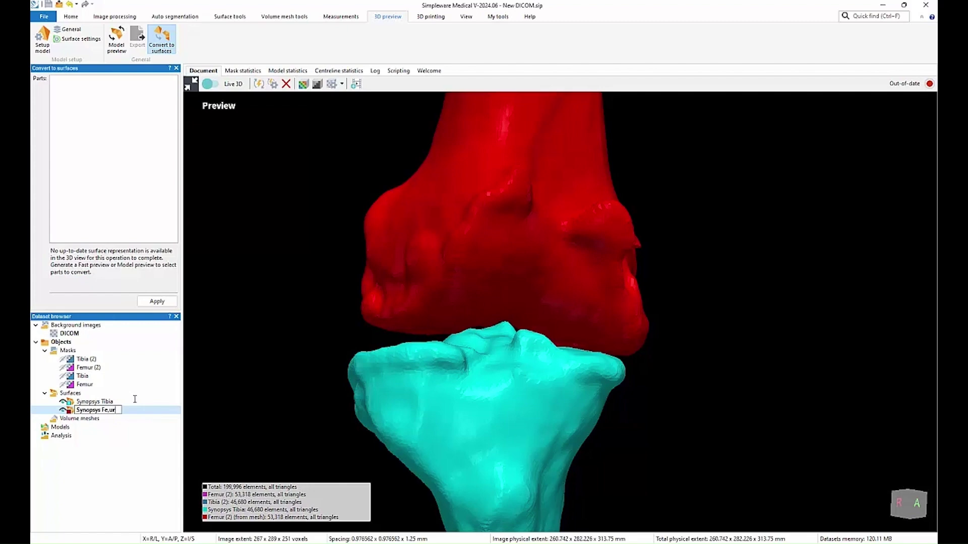
pyautogui.write('mur')
pyautogui.press('Return')
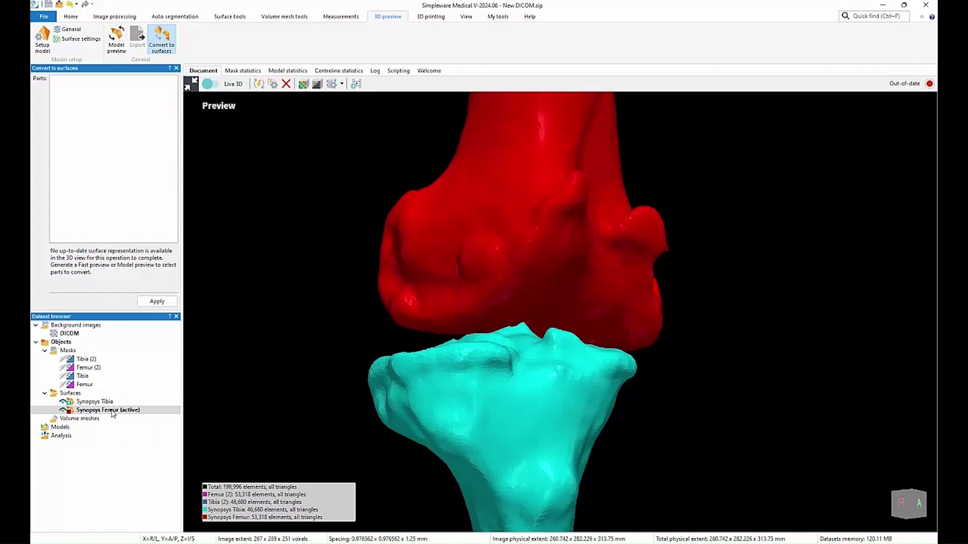
# Export the Synopsys Femur surface as an ASCII STL file named Synopsys Femur.stl in the DICOM folder
pyautogui.rightClick(108, 414)
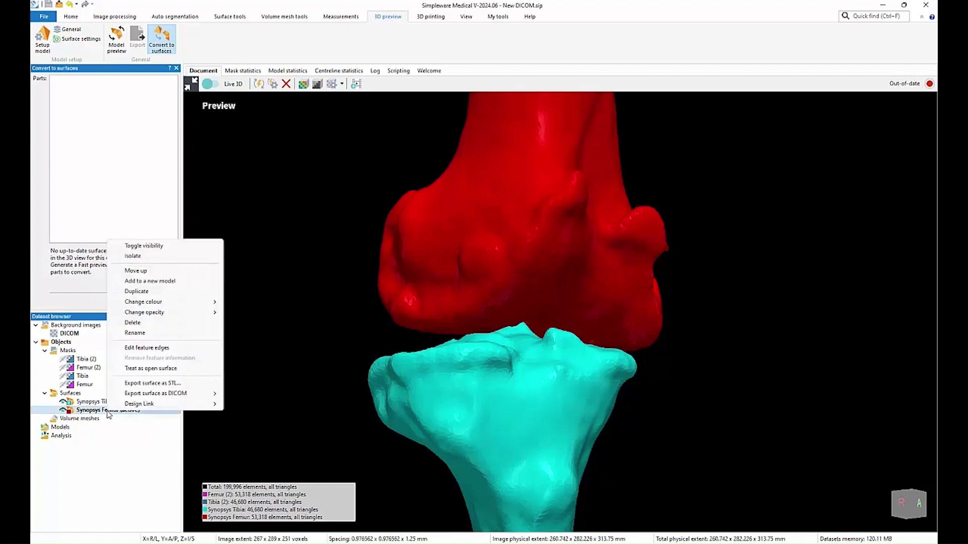
pyautogui.click(151, 384)
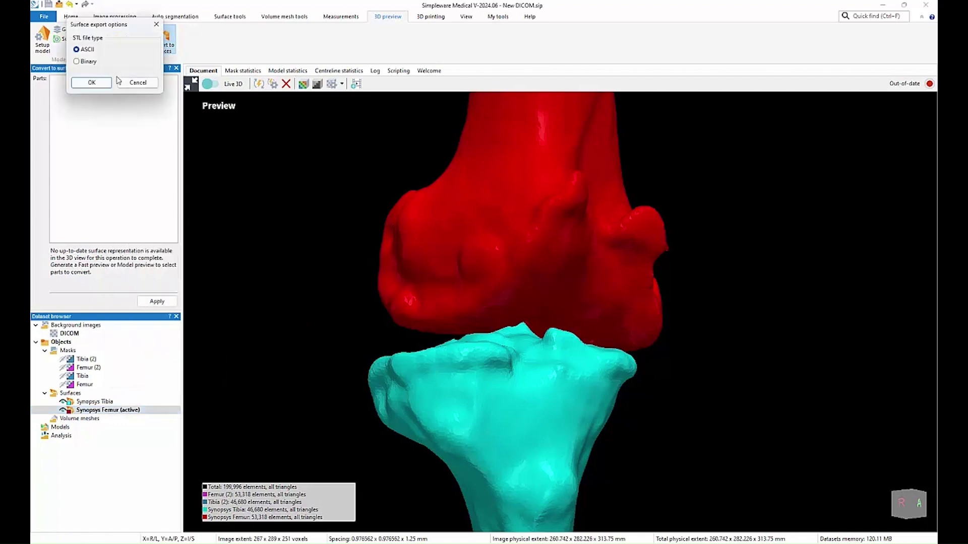
pyautogui.click(105, 87)
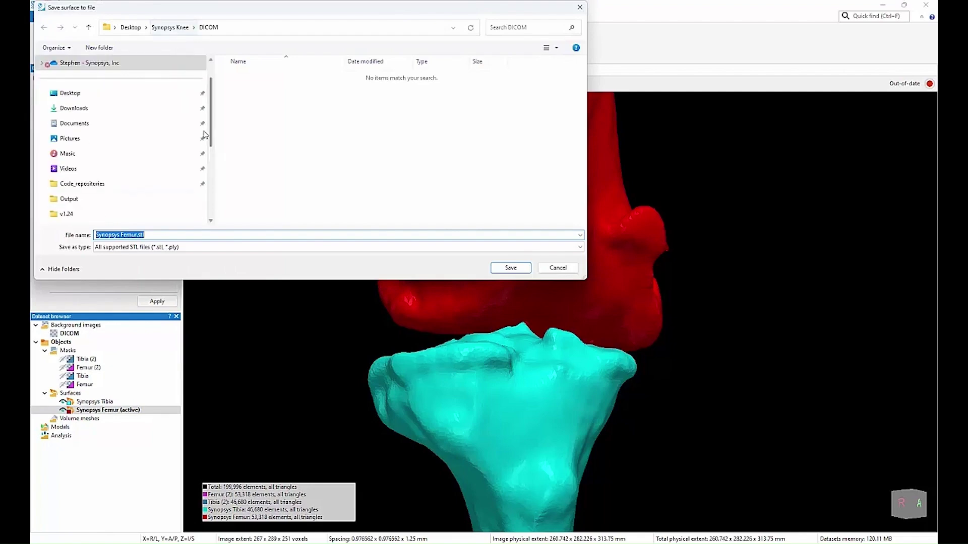
pyautogui.click(511, 268)
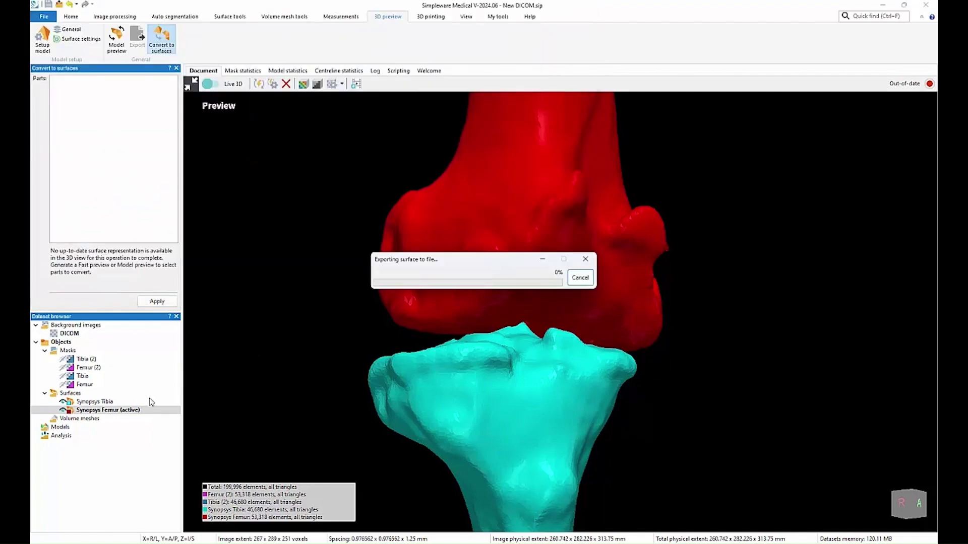
# Export the Synopsys Tibia surface as an ASCII STL file named Synopsys Tibia.stl in the DICOM folder
pyautogui.rightClick(101, 402)
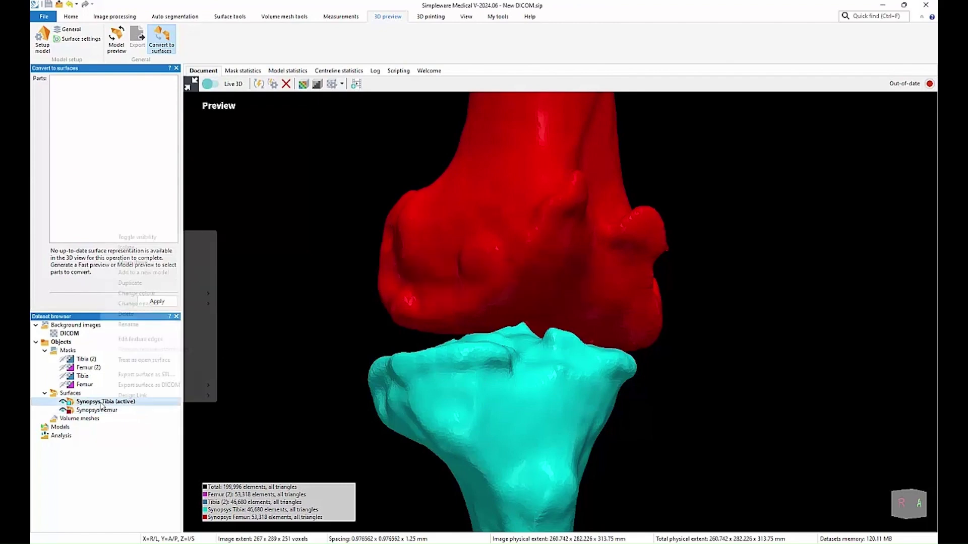
pyautogui.click(151, 385)
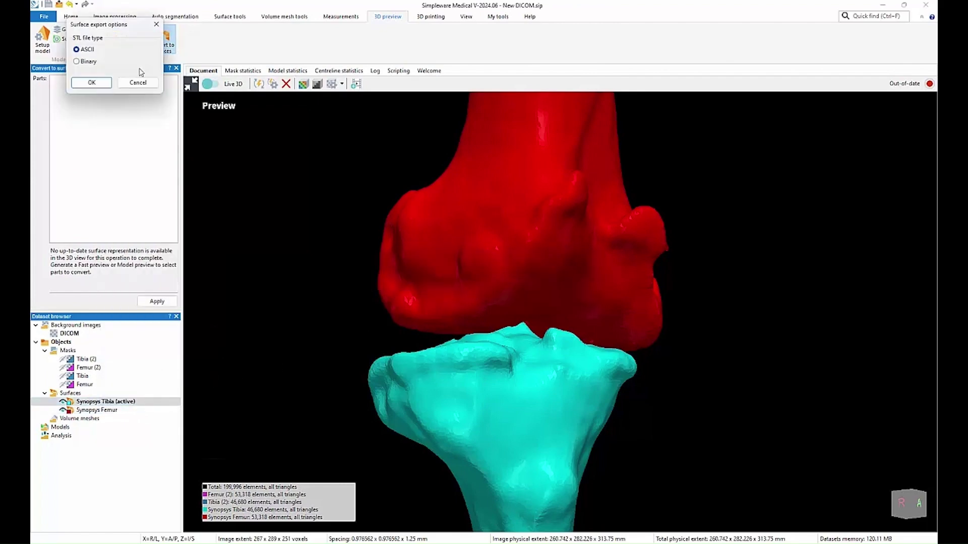
pyautogui.click(109, 83)
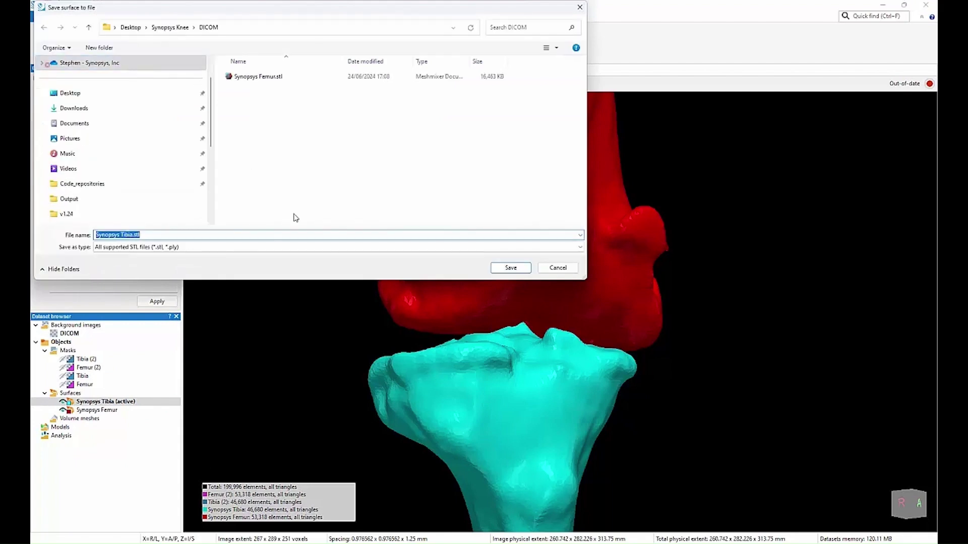
pyautogui.click(509, 268)
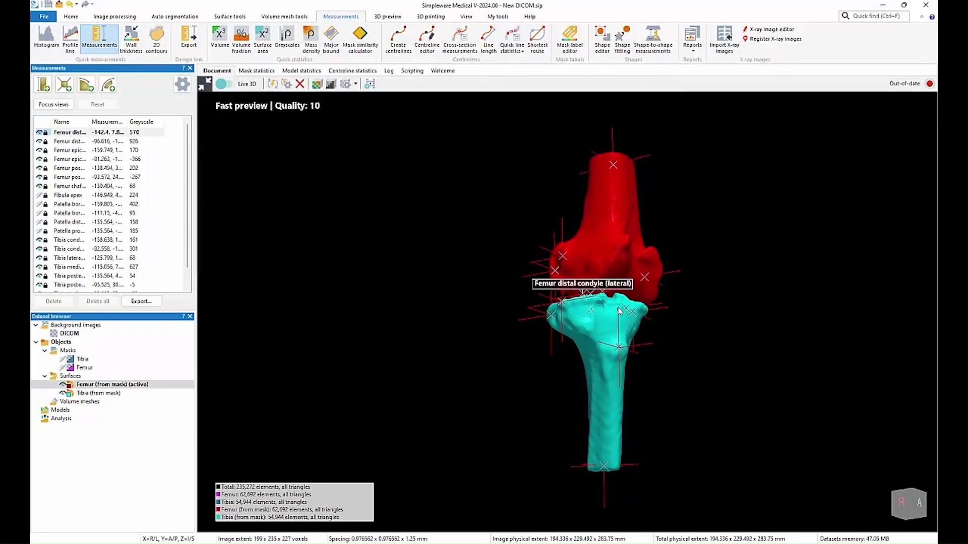
# Examine the anatomical landmark points on the femur and tibia surfaces from several angles, including close up around the knee joint
pyautogui.moveTo(620, 311); pyautogui.dragTo(483, 267)
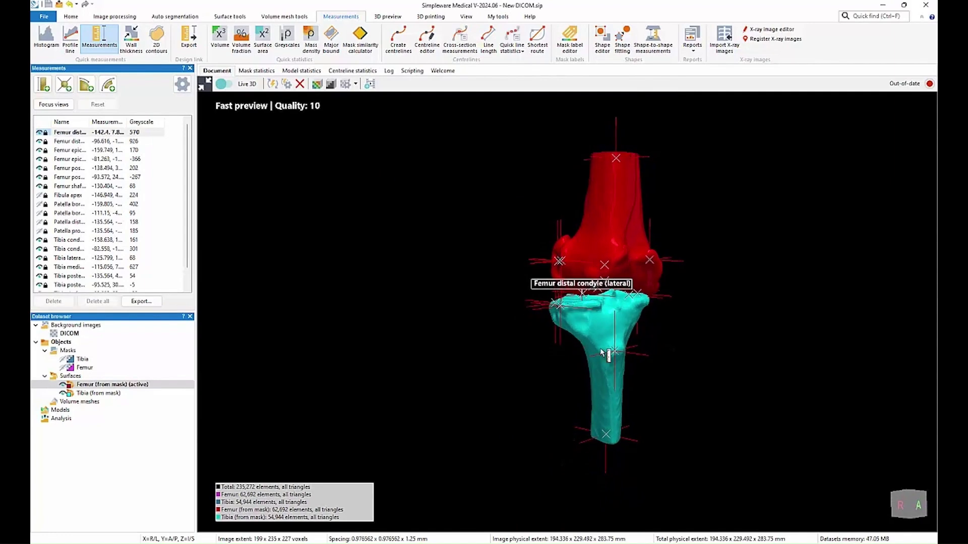
pyautogui.scroll(5, 509, 213)
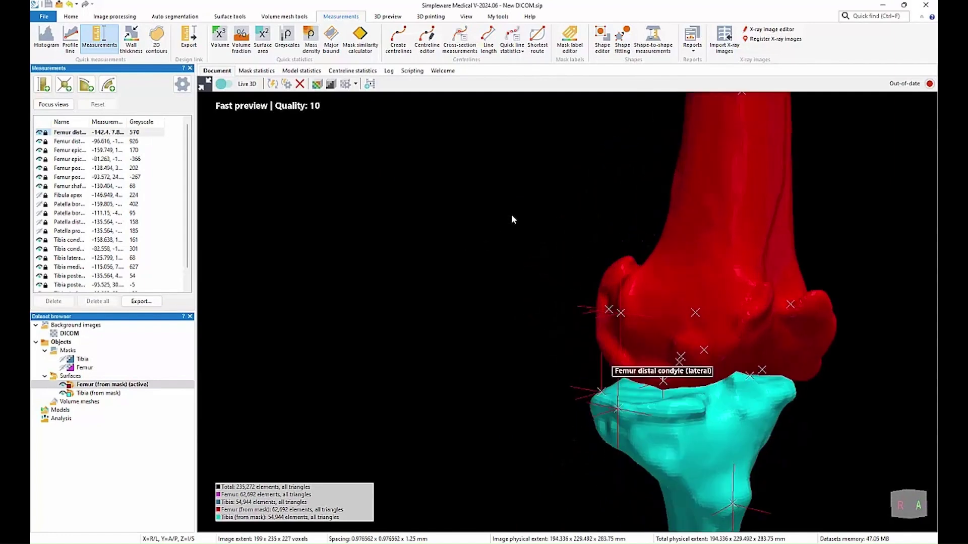
pyautogui.scroll(-4, 511, 213)
pyautogui.moveTo(527, 362); pyautogui.dragTo(560, 370)
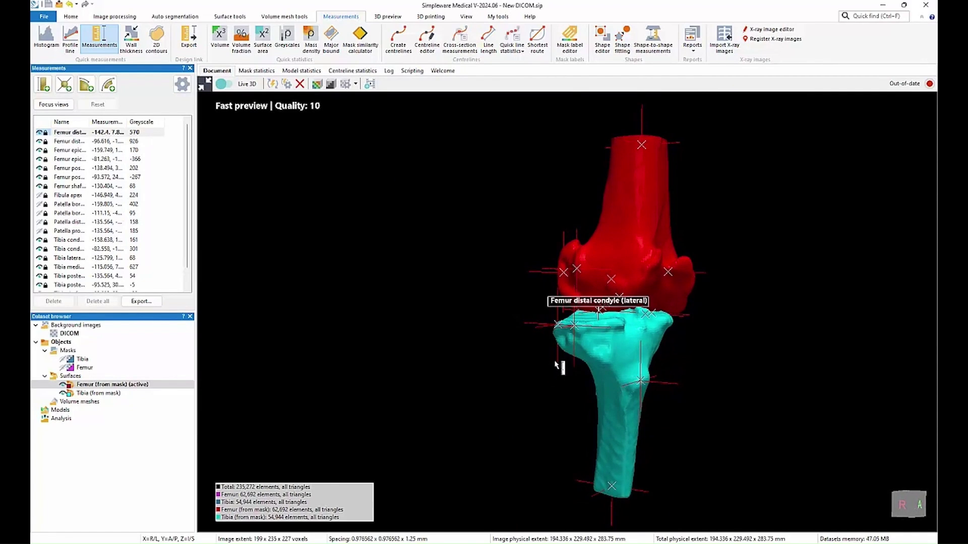
pyautogui.moveTo(690, 423); pyautogui.dragTo(659, 413)
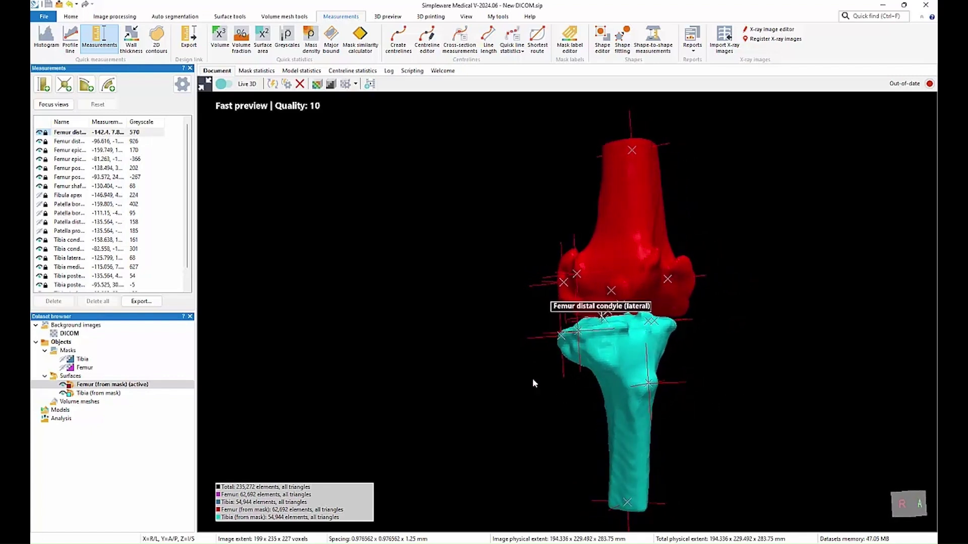
pyautogui.scroll(3, 582, 343)
pyautogui.moveTo(612, 417); pyautogui.dragTo(564, 468)
pyautogui.scroll(-3, 563, 467)
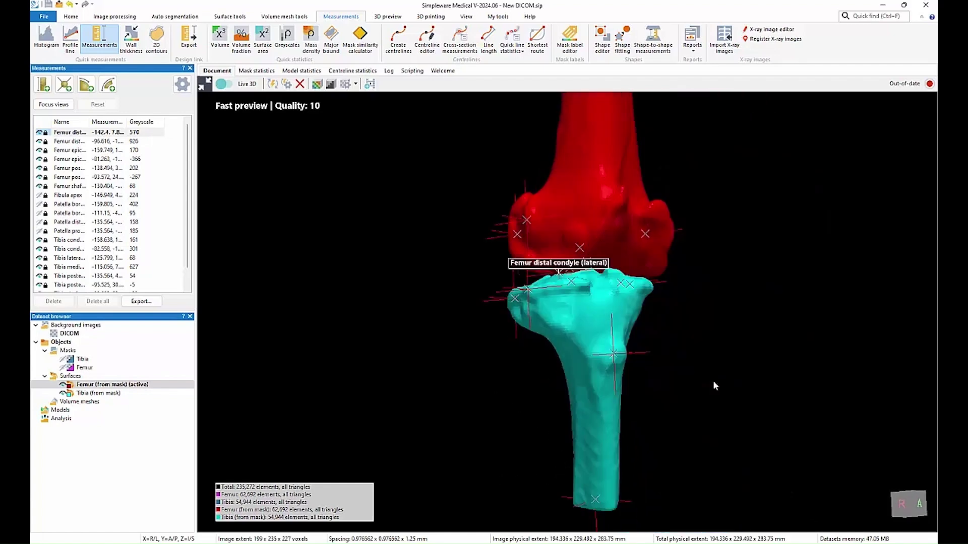